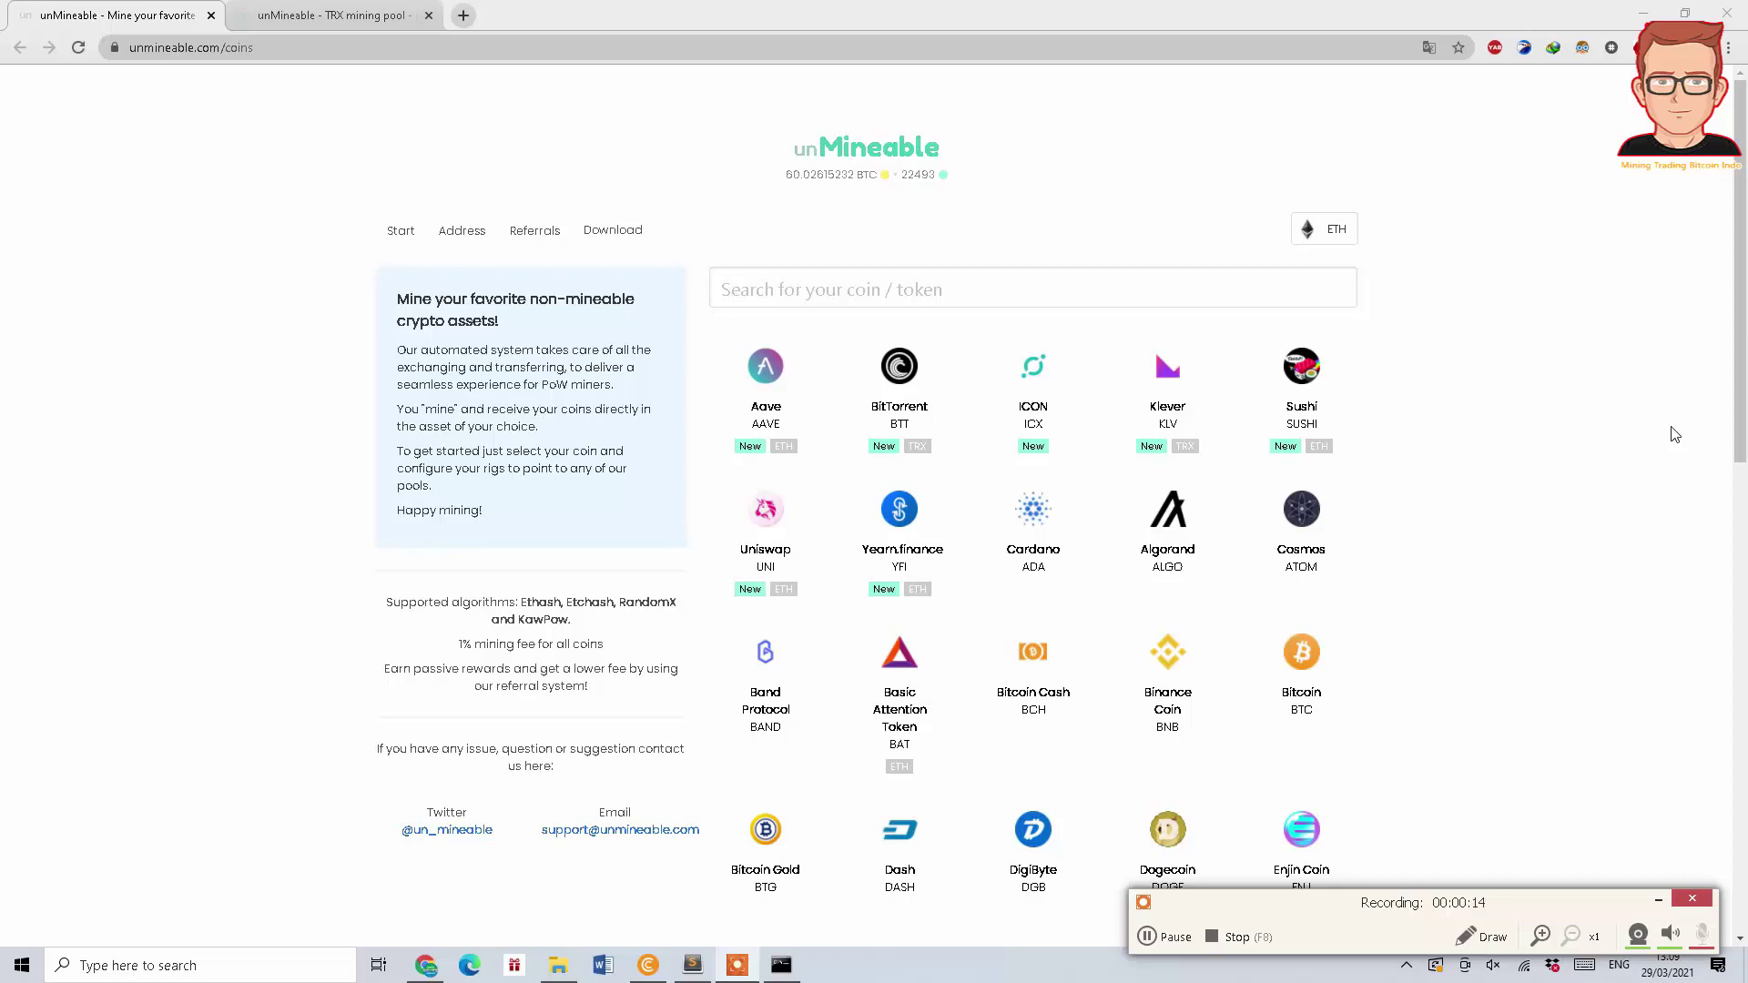
Circle the TRON (TRX) coin in the unMineable coin list with the freehand drawing pen
{"action": "scroll", "coordinate": [1675, 434], "scroll_direction": "down", "scroll_amount": 7}
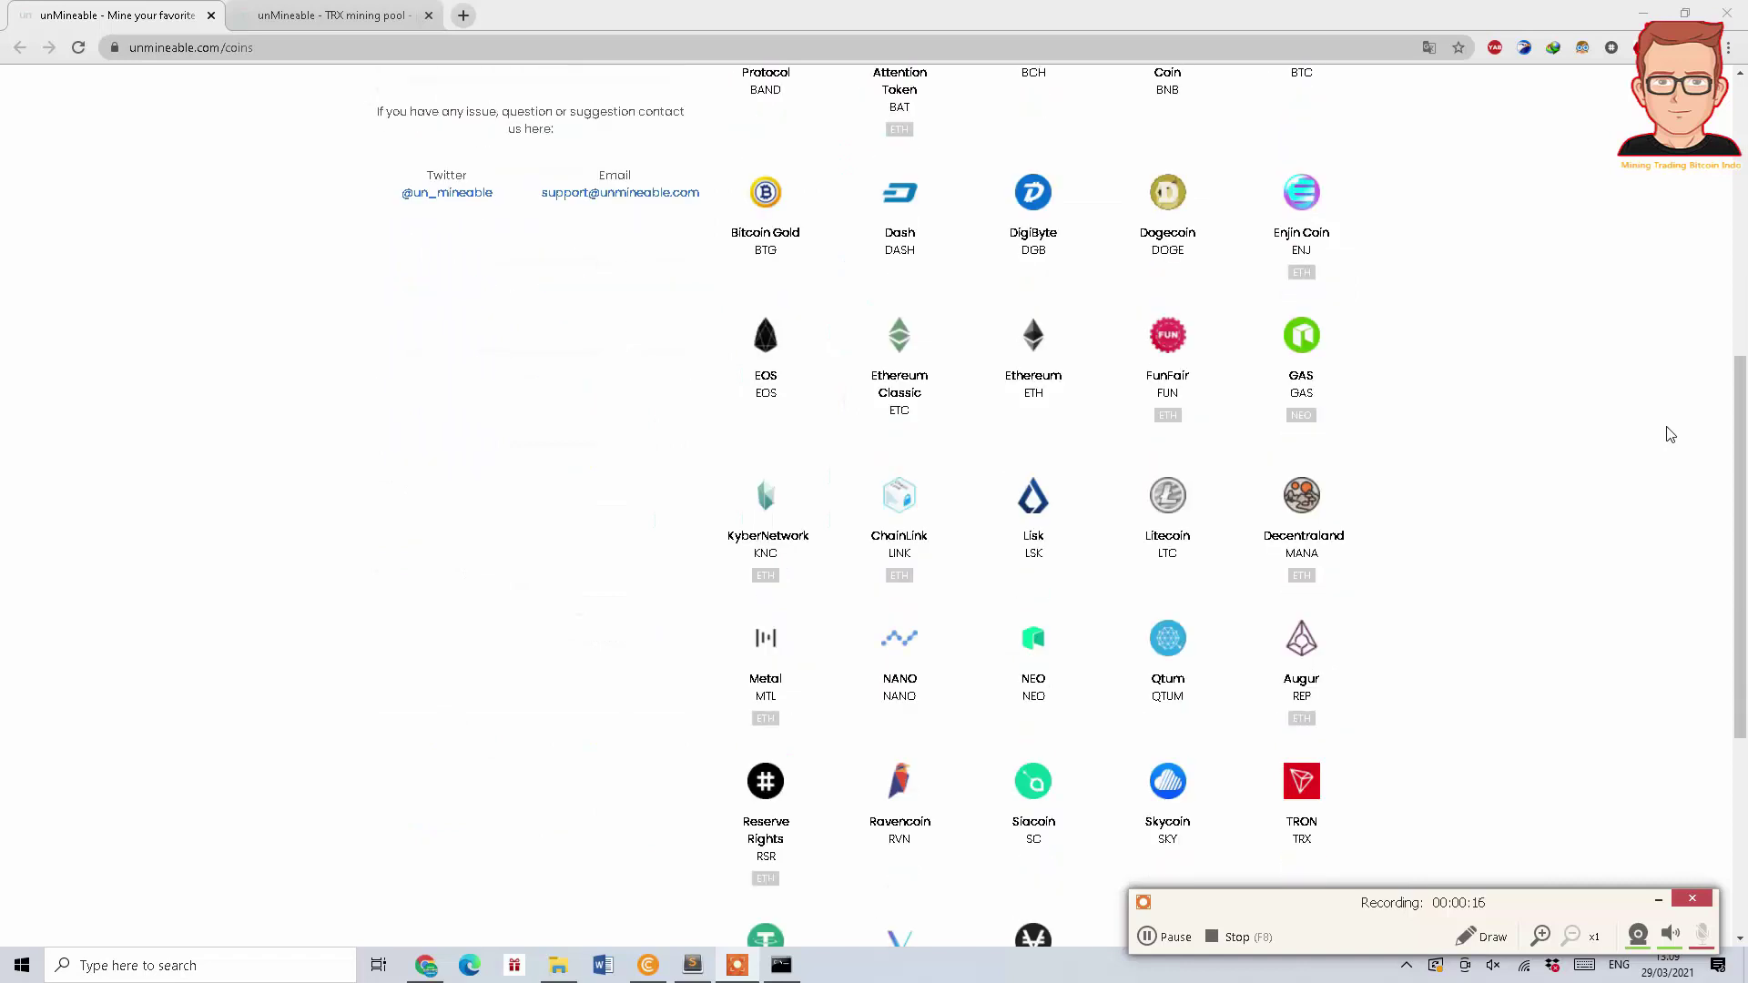
{"action": "scroll", "coordinate": [1671, 434], "scroll_direction": "down", "scroll_amount": 2}
{"action": "scroll", "coordinate": [1655, 448], "scroll_direction": "down", "scroll_amount": 1}
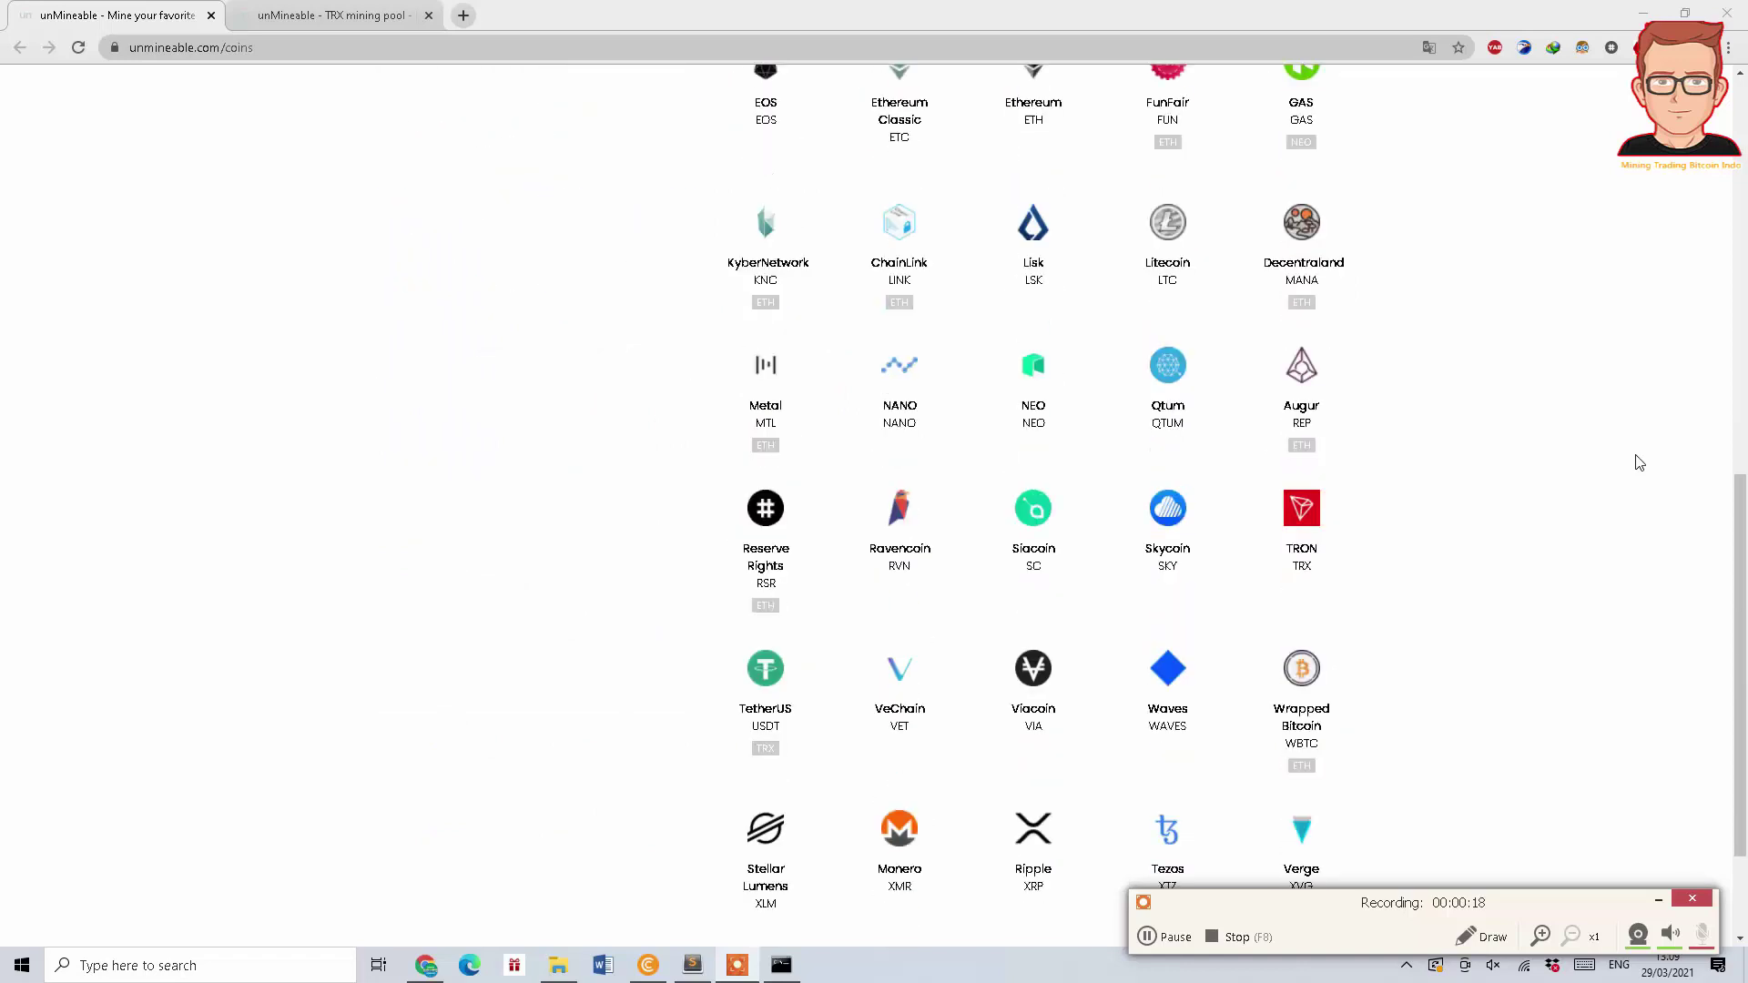
{"action": "left_click", "coordinate": [1477, 936]}
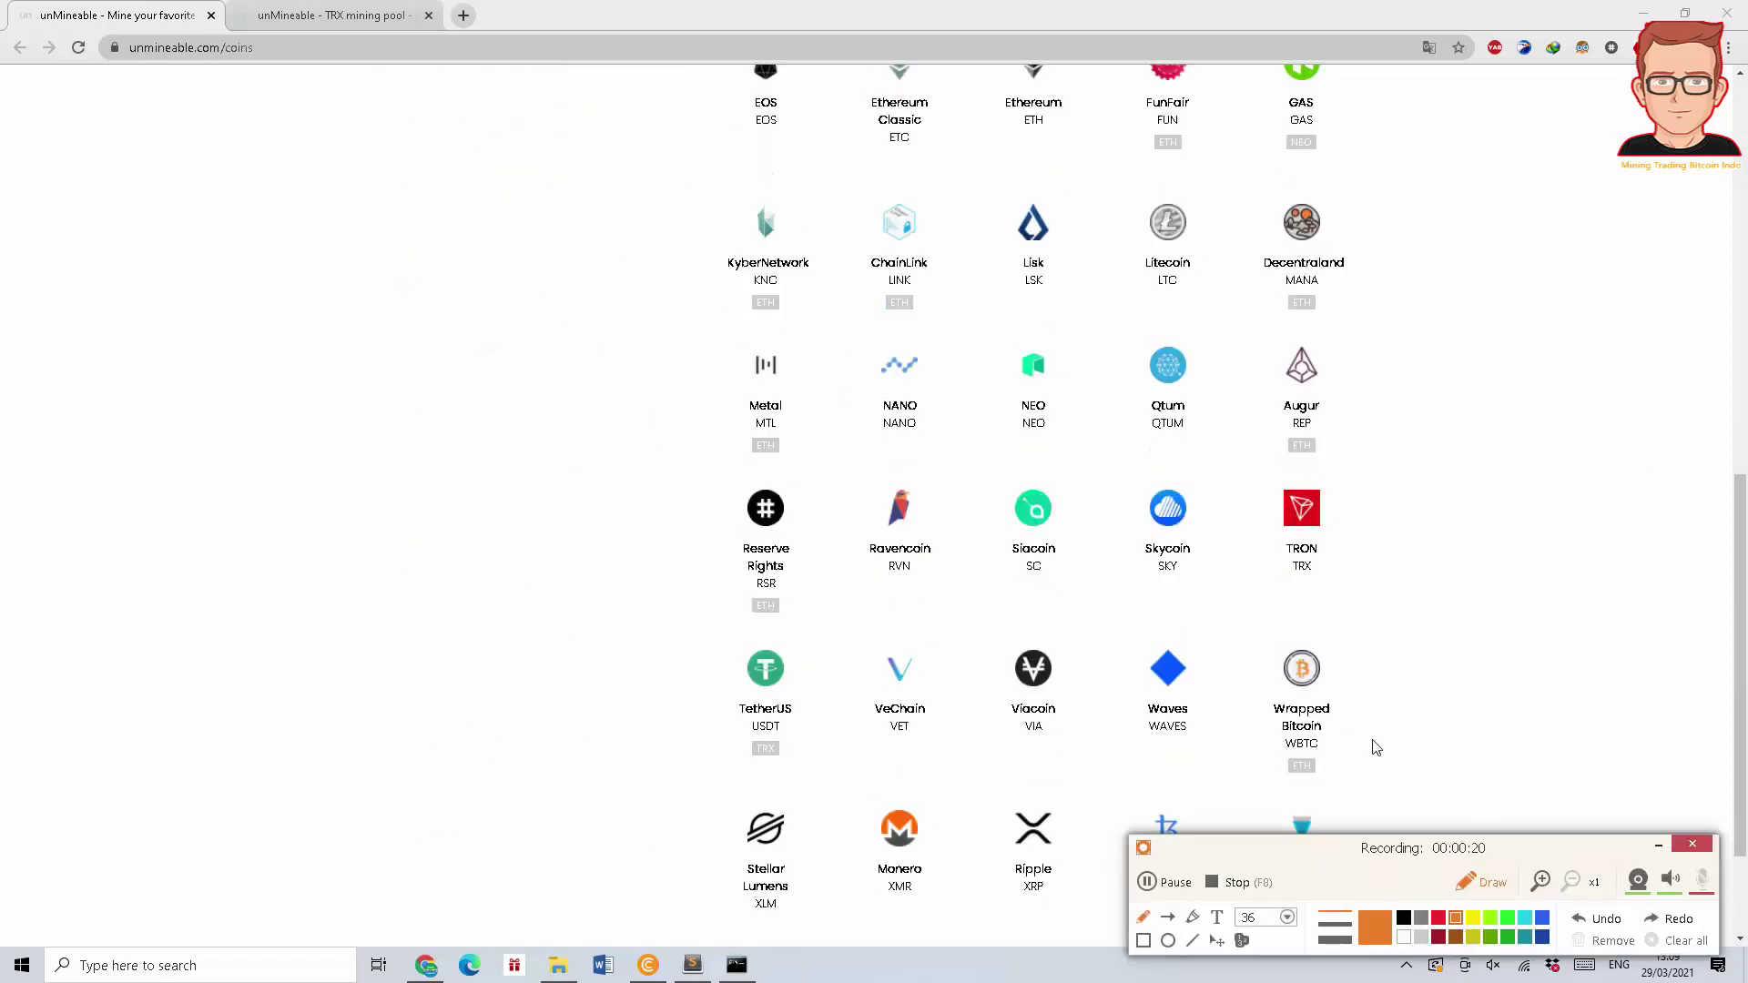
{"action": "mouse_move", "coordinate": [1320, 469]}
{"action": "left_mouse_down"}
{"action": "mouse_move", "coordinate": [1286, 469]}
{"action": "mouse_move", "coordinate": [1236, 510]}
{"action": "mouse_move", "coordinate": [1258, 566]}
{"action": "mouse_move", "coordinate": [1322, 596]}
{"action": "mouse_move", "coordinate": [1362, 533]}
{"action": "mouse_move", "coordinate": [1320, 474]}
{"action": "left_mouse_up"}
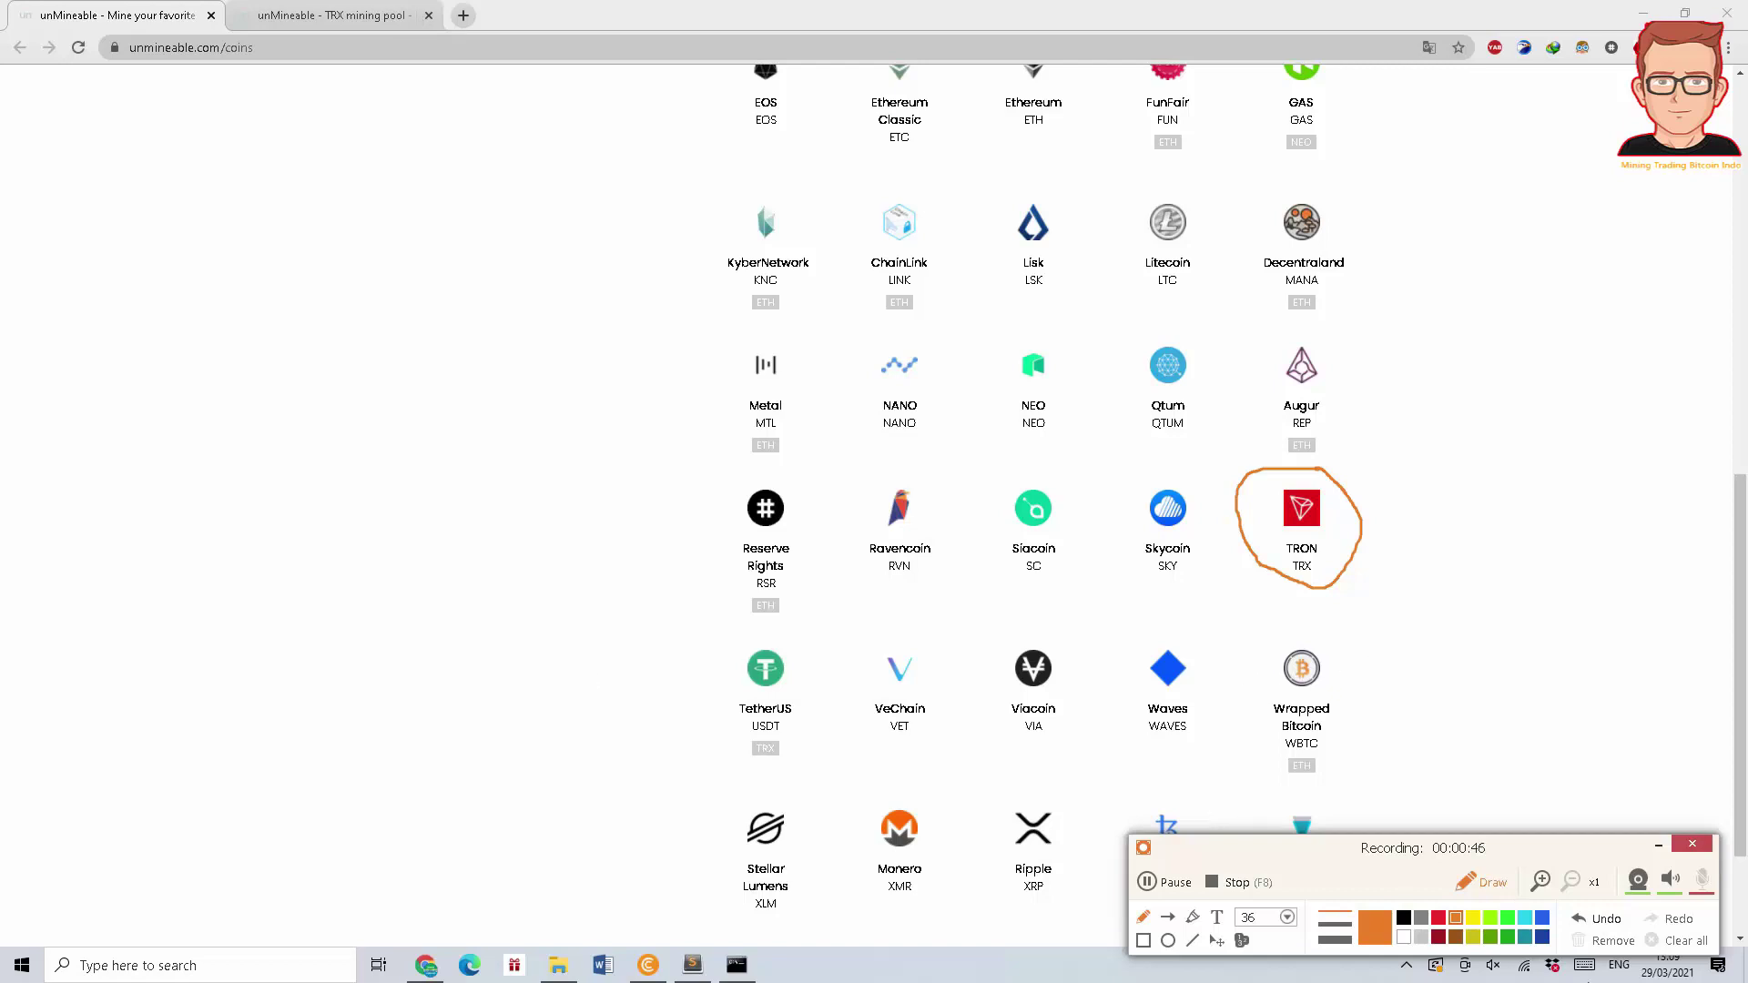
Add the text note "kita mau mining tron mas bro dengan cpu ... cara bisa klik di kolom deskripsi untuk aplikasi nya mas bro Lanjut"
{"action": "left_click", "coordinate": [1217, 924]}
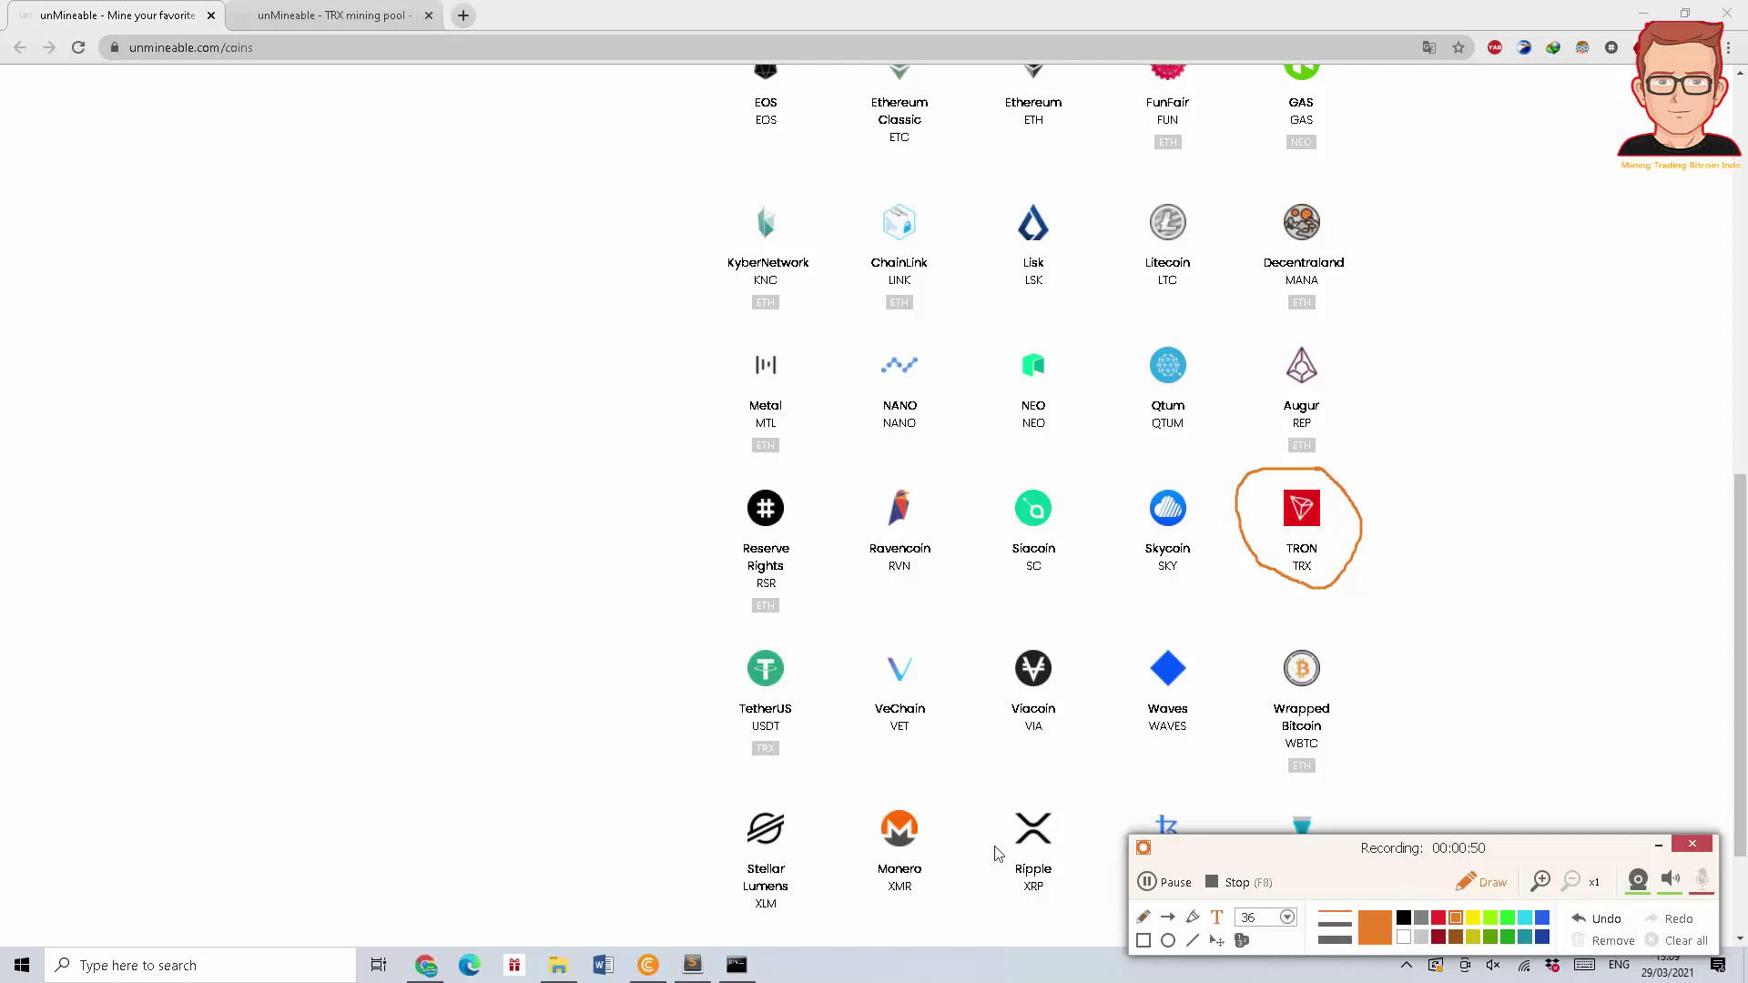
{"action": "left_click", "coordinate": [102, 468]}
{"action": "type", "text": "kita mau mining "}
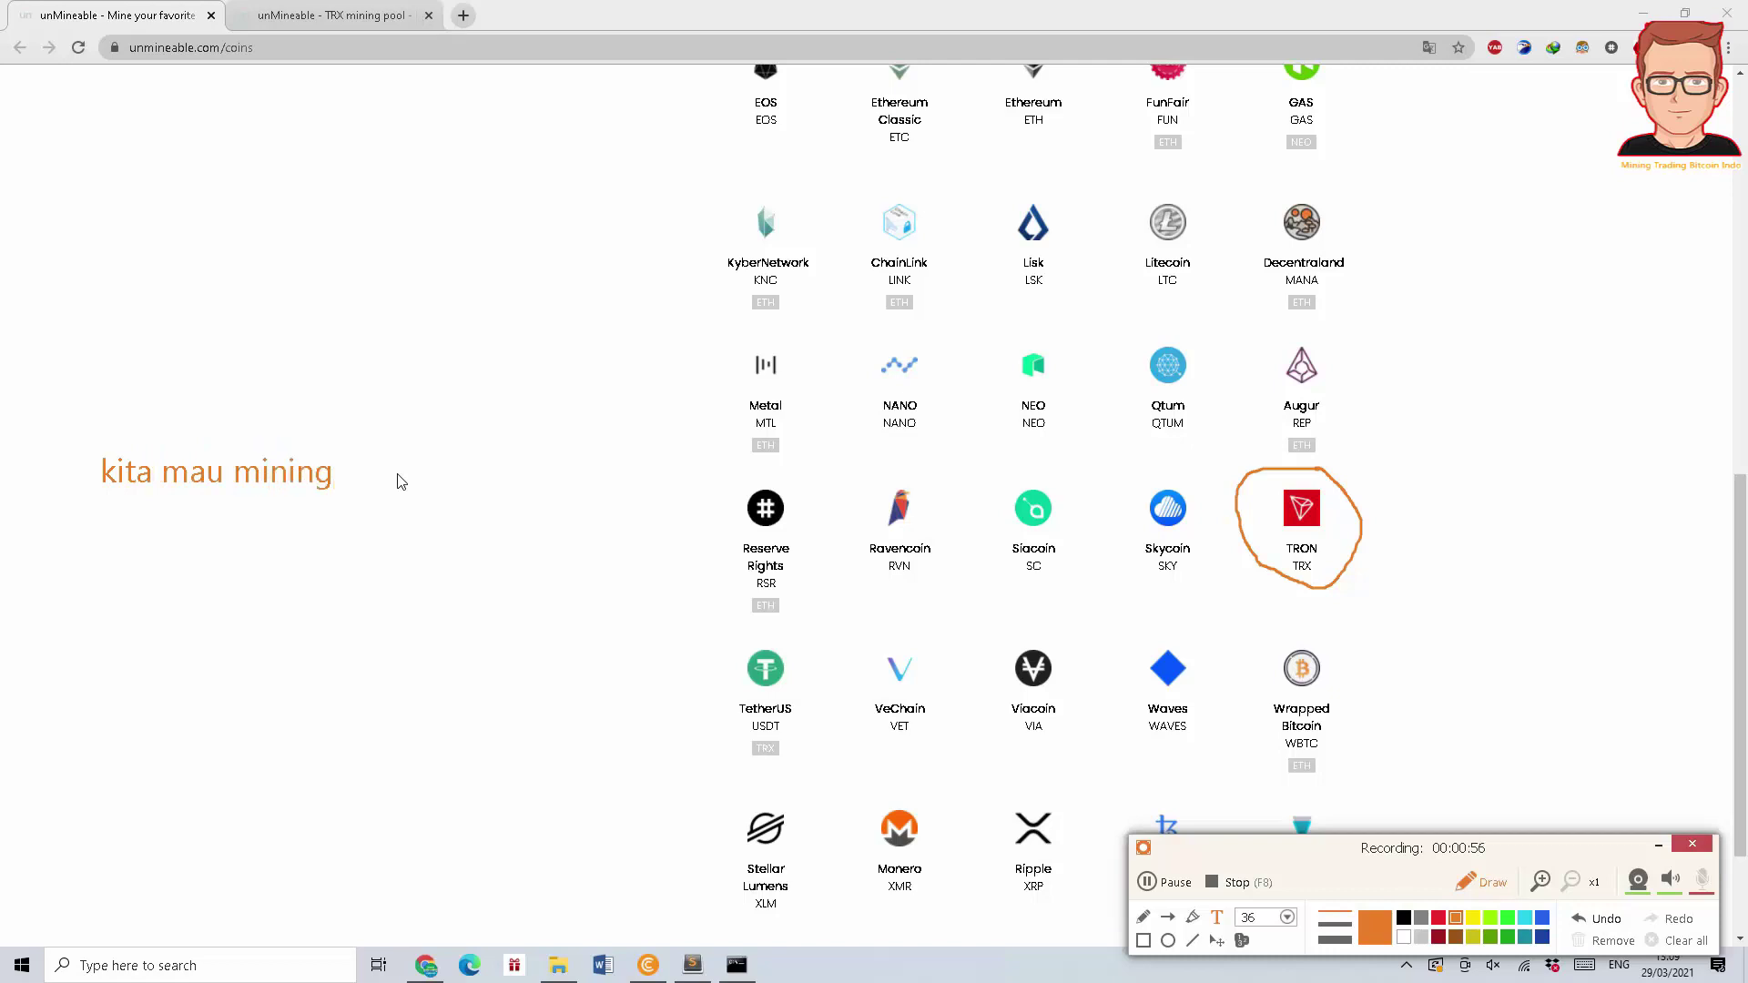
{"action": "type", "text": "tron mas bro dengan"}
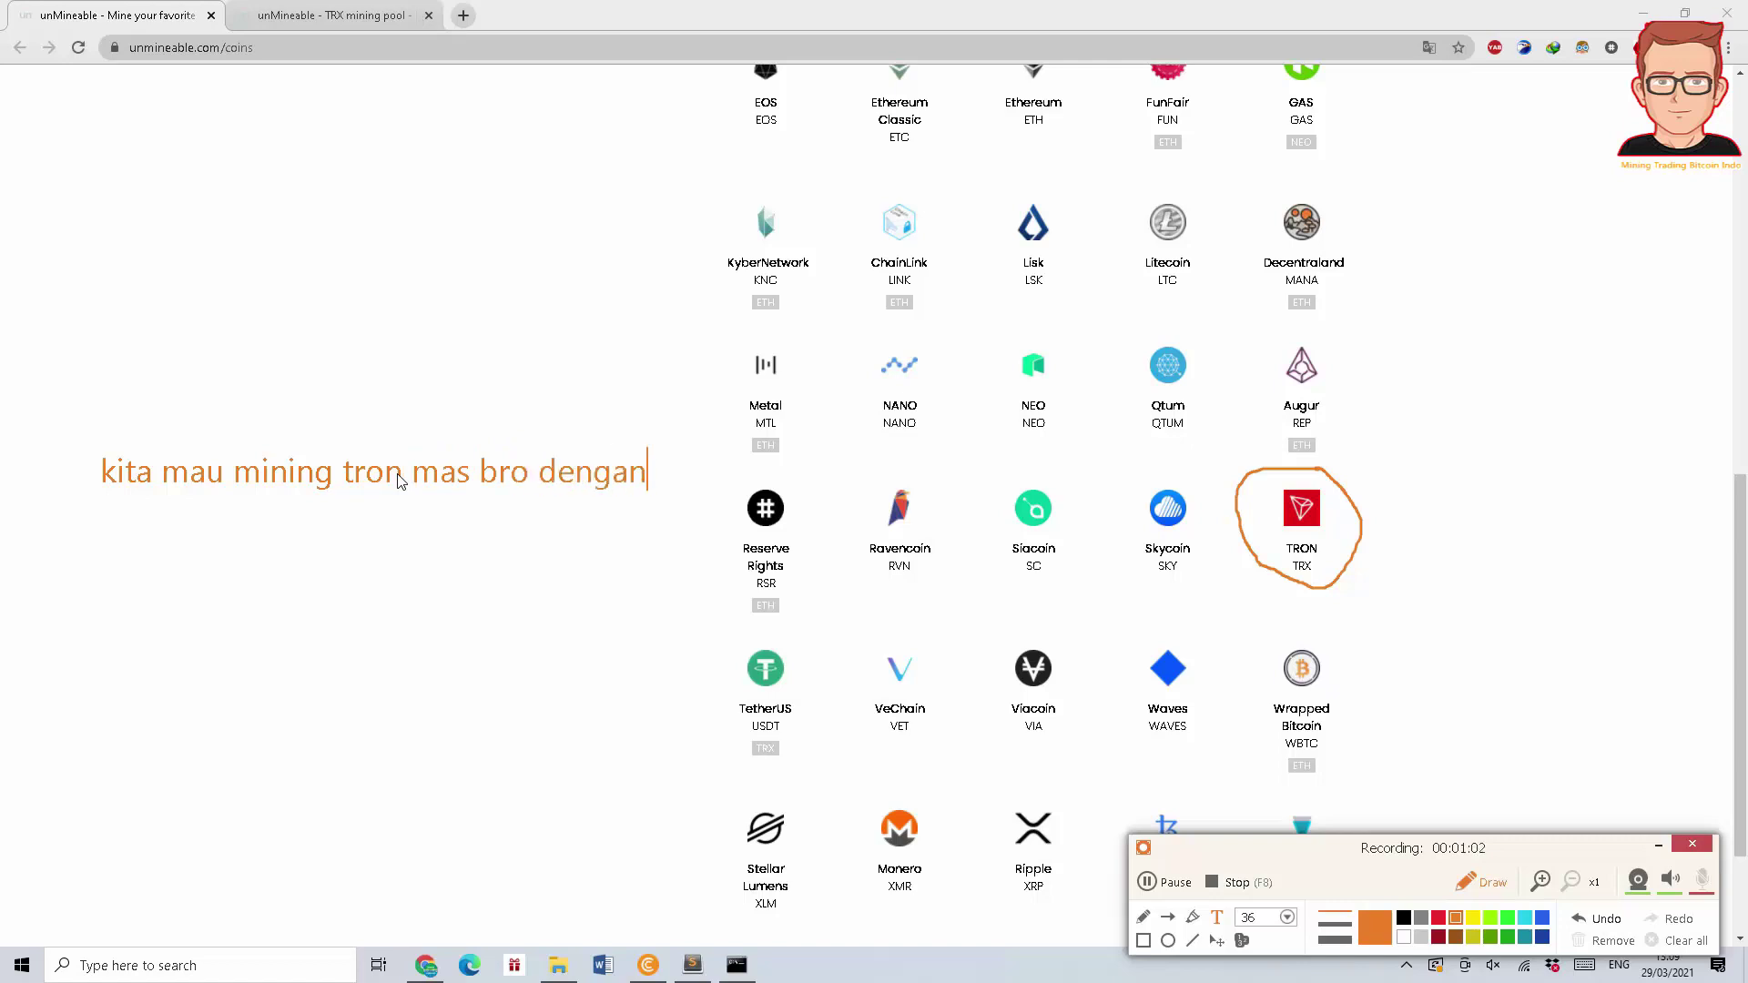
{"action": "key", "text": "Return"}
{"action": "type", "text": "cpu ... cara"}
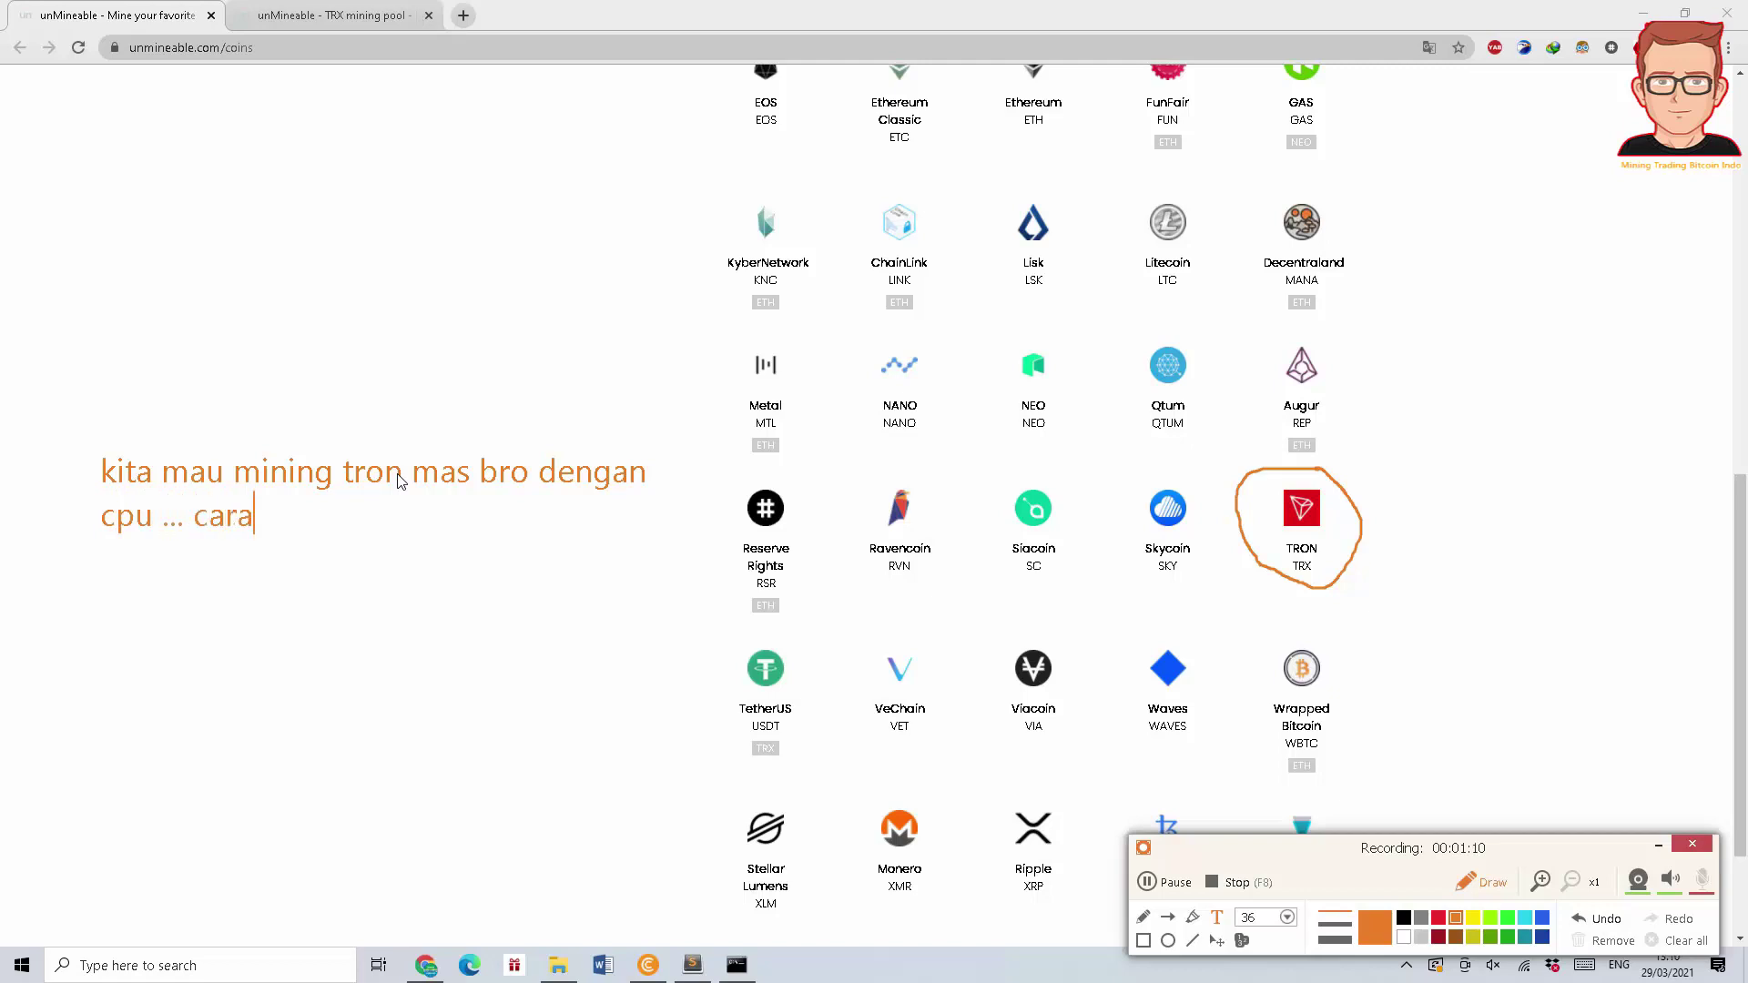
{"action": "type", "text": " bisa klik d"}
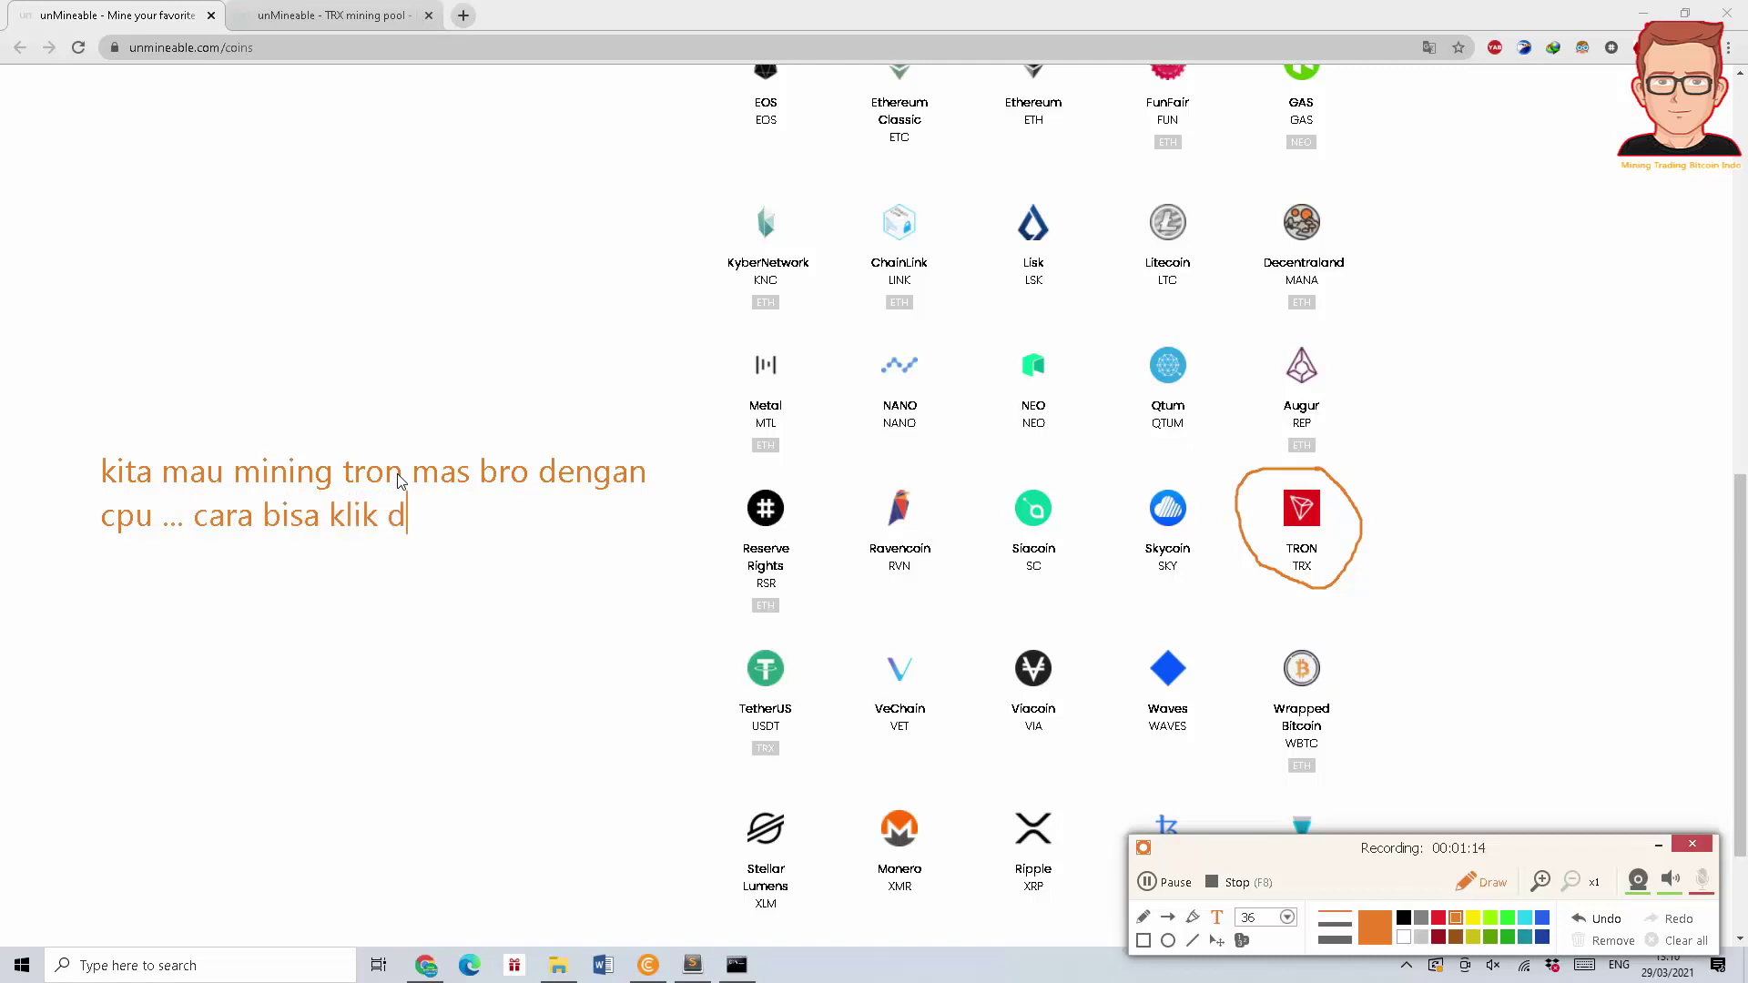
{"action": "type", "text": "i kolom deskri"}
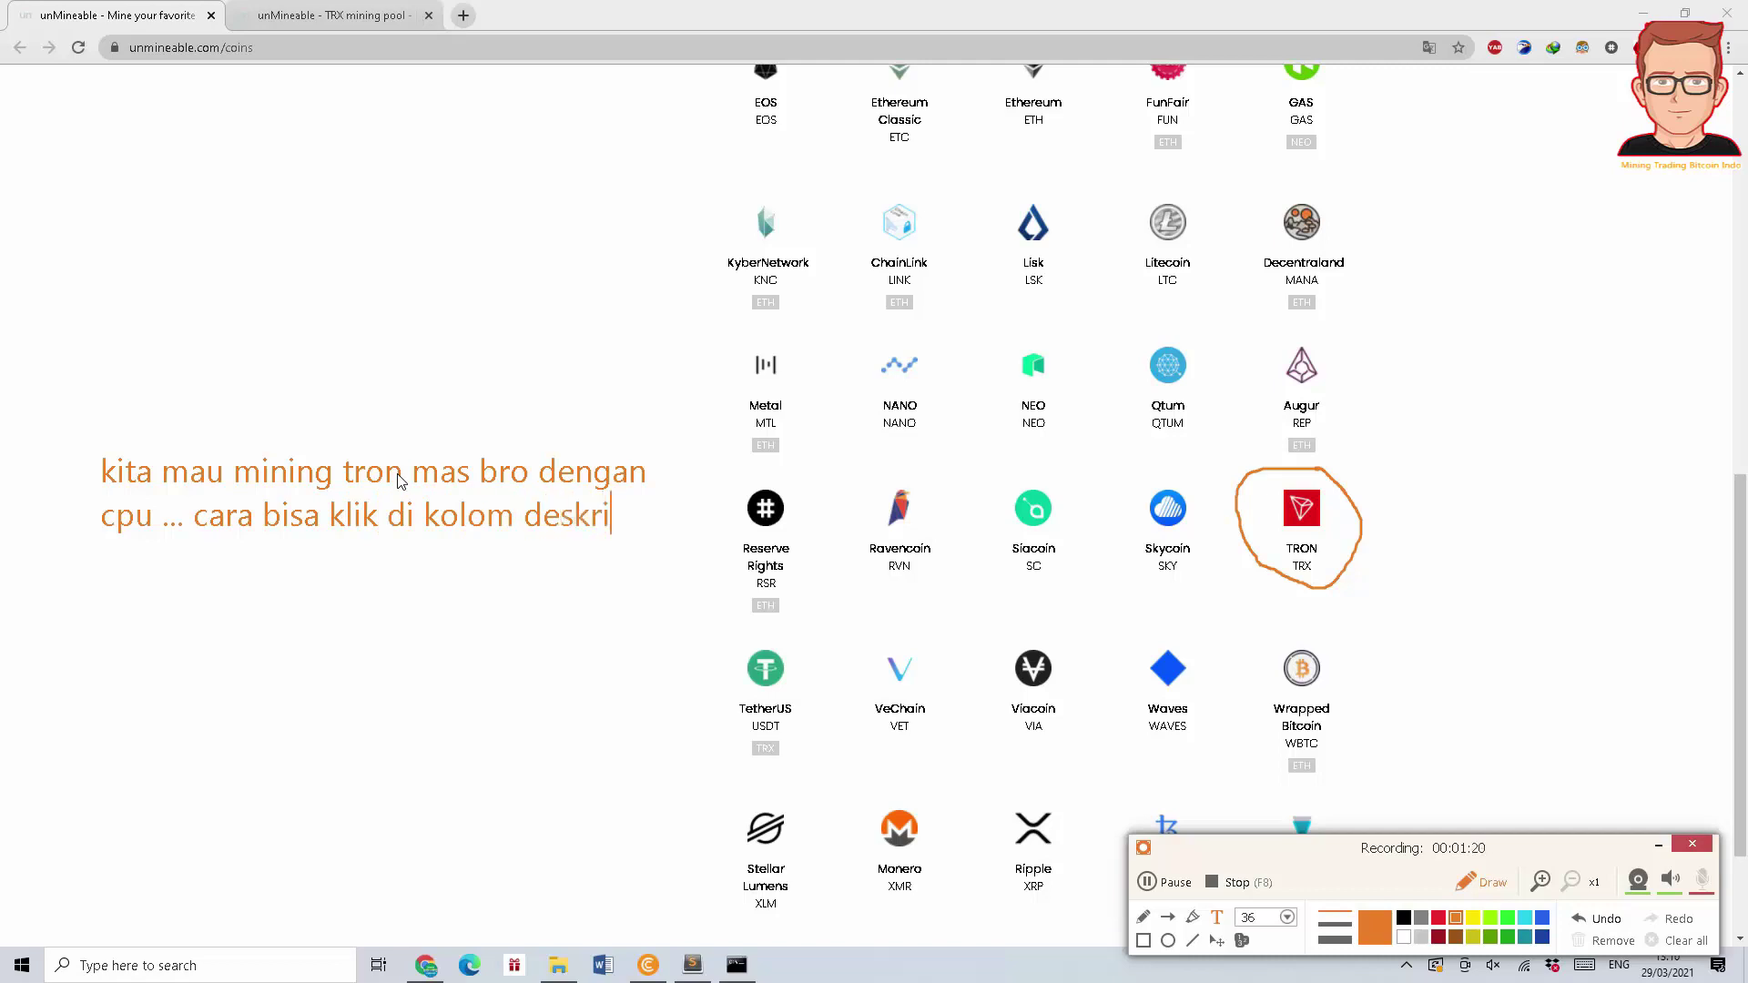
{"action": "type", "text": "psi untu"}
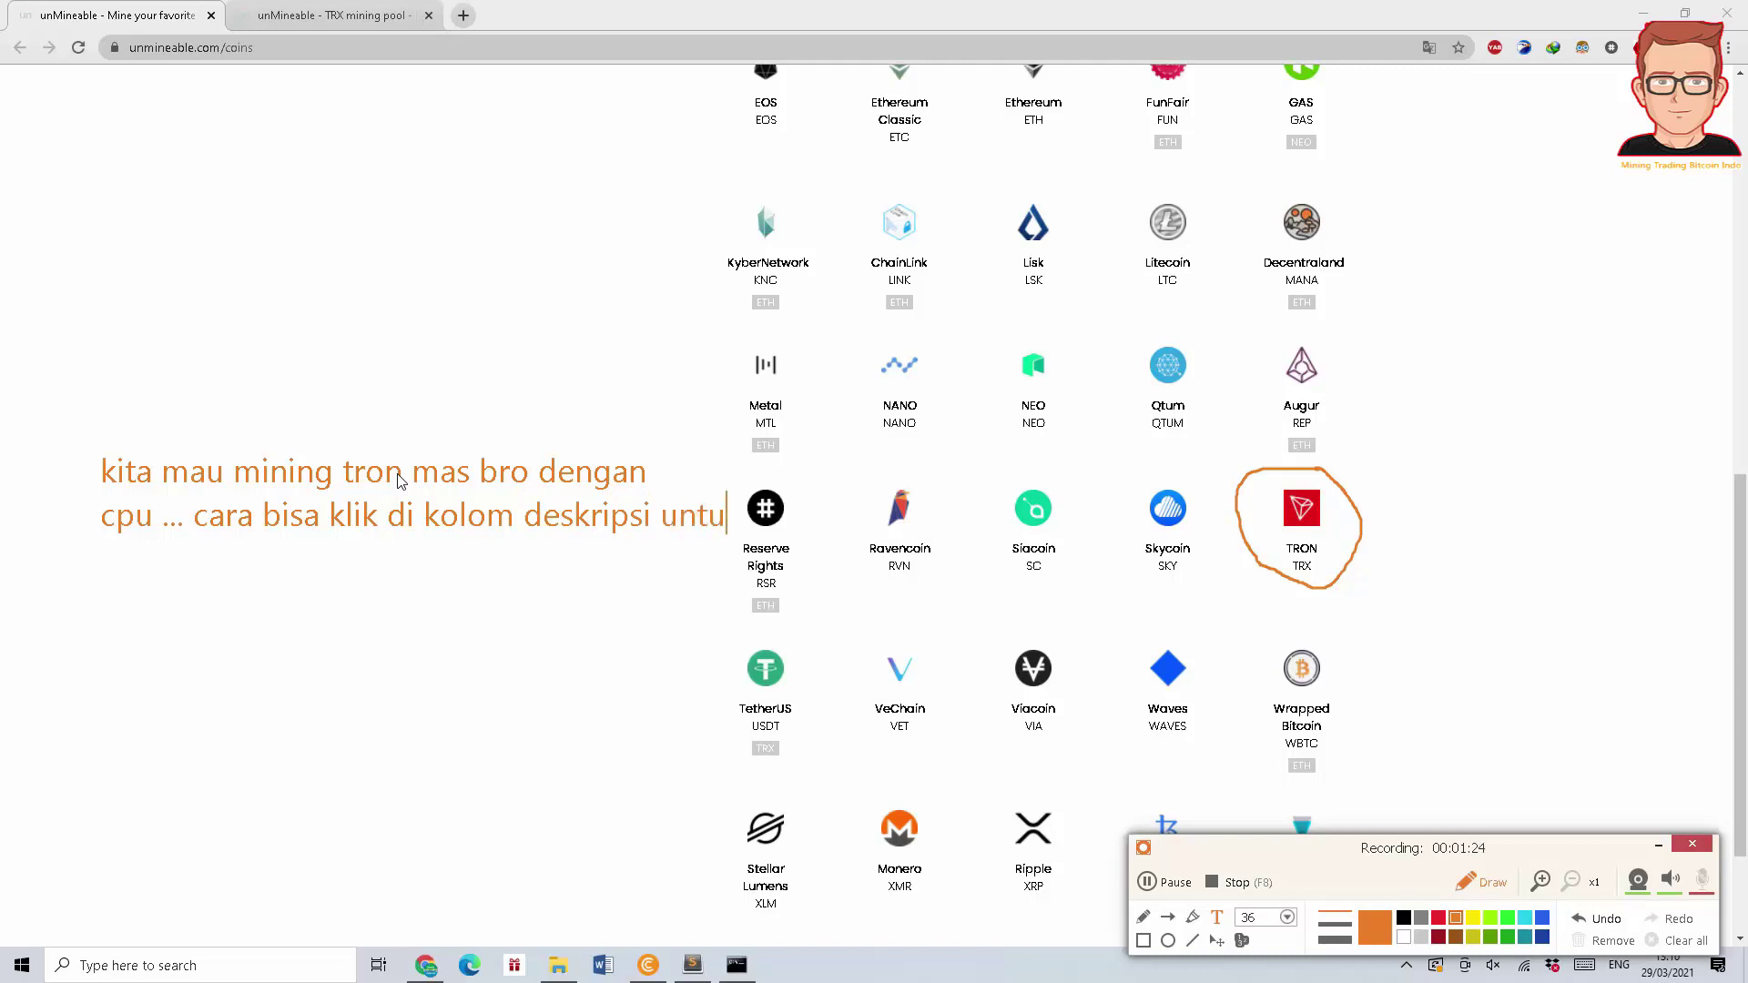
{"action": "type", "text": "k "}
{"action": "type", "text": "aplikasi"}
{"action": "type", "text": " n"}
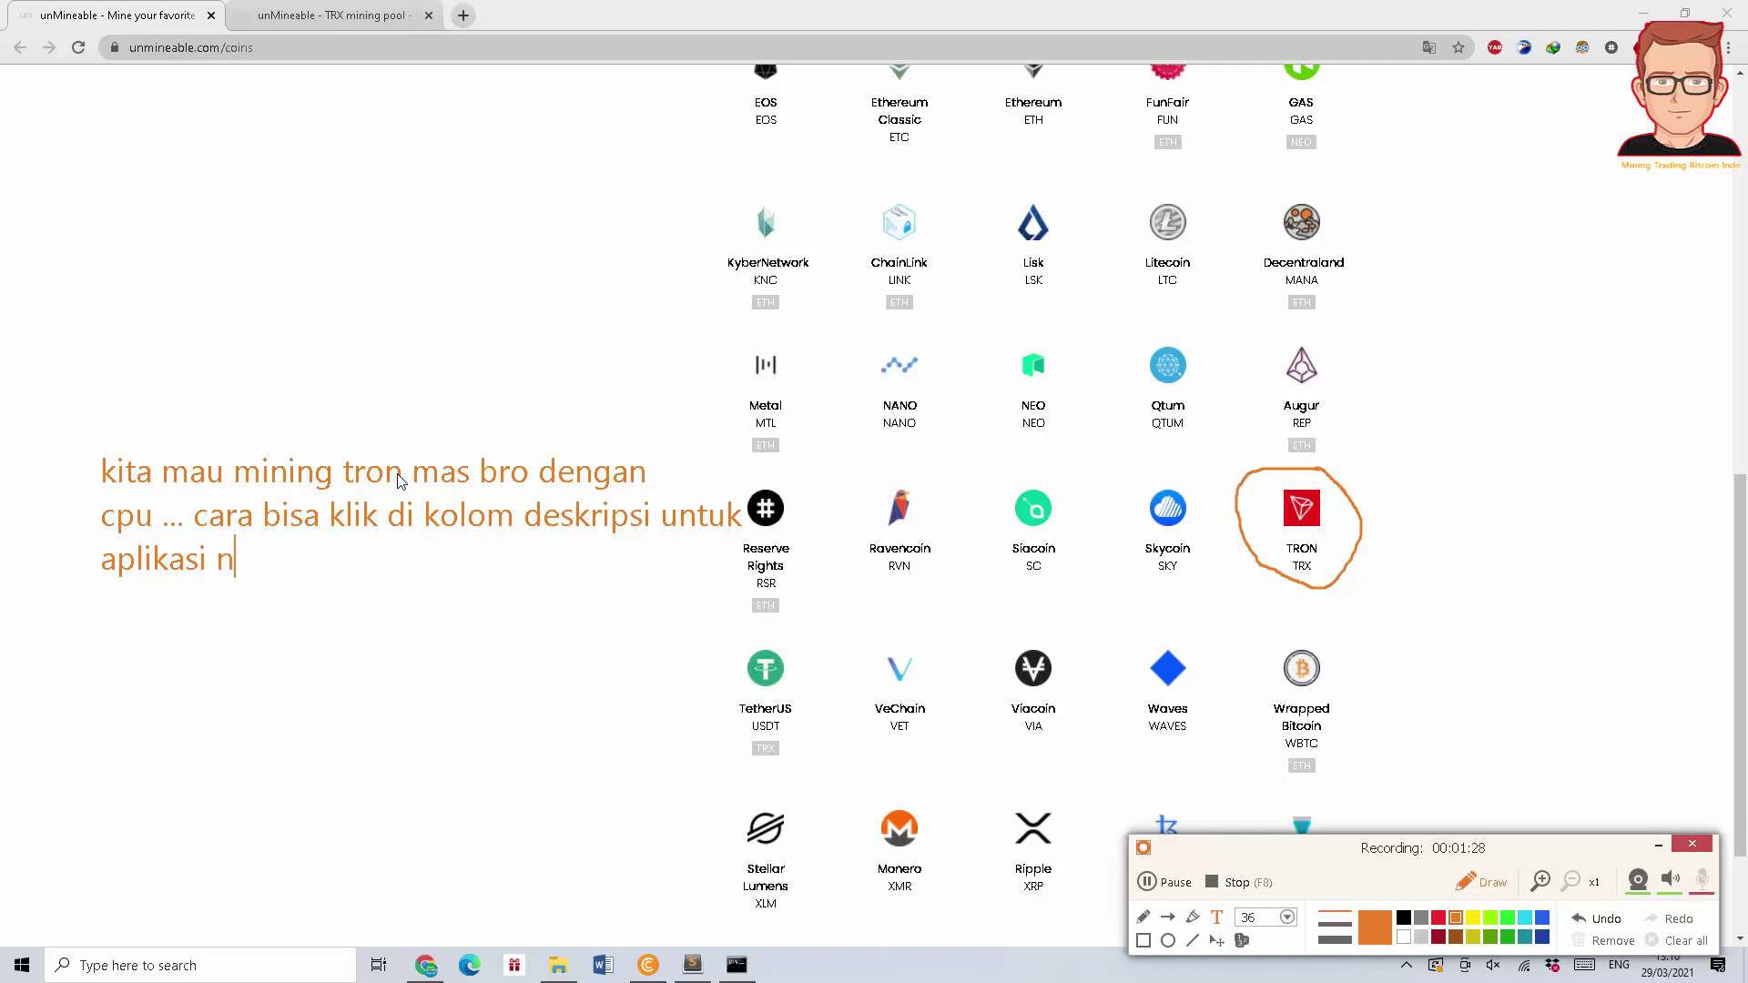
{"action": "type", "text": "ya mas bro Lanjut"}
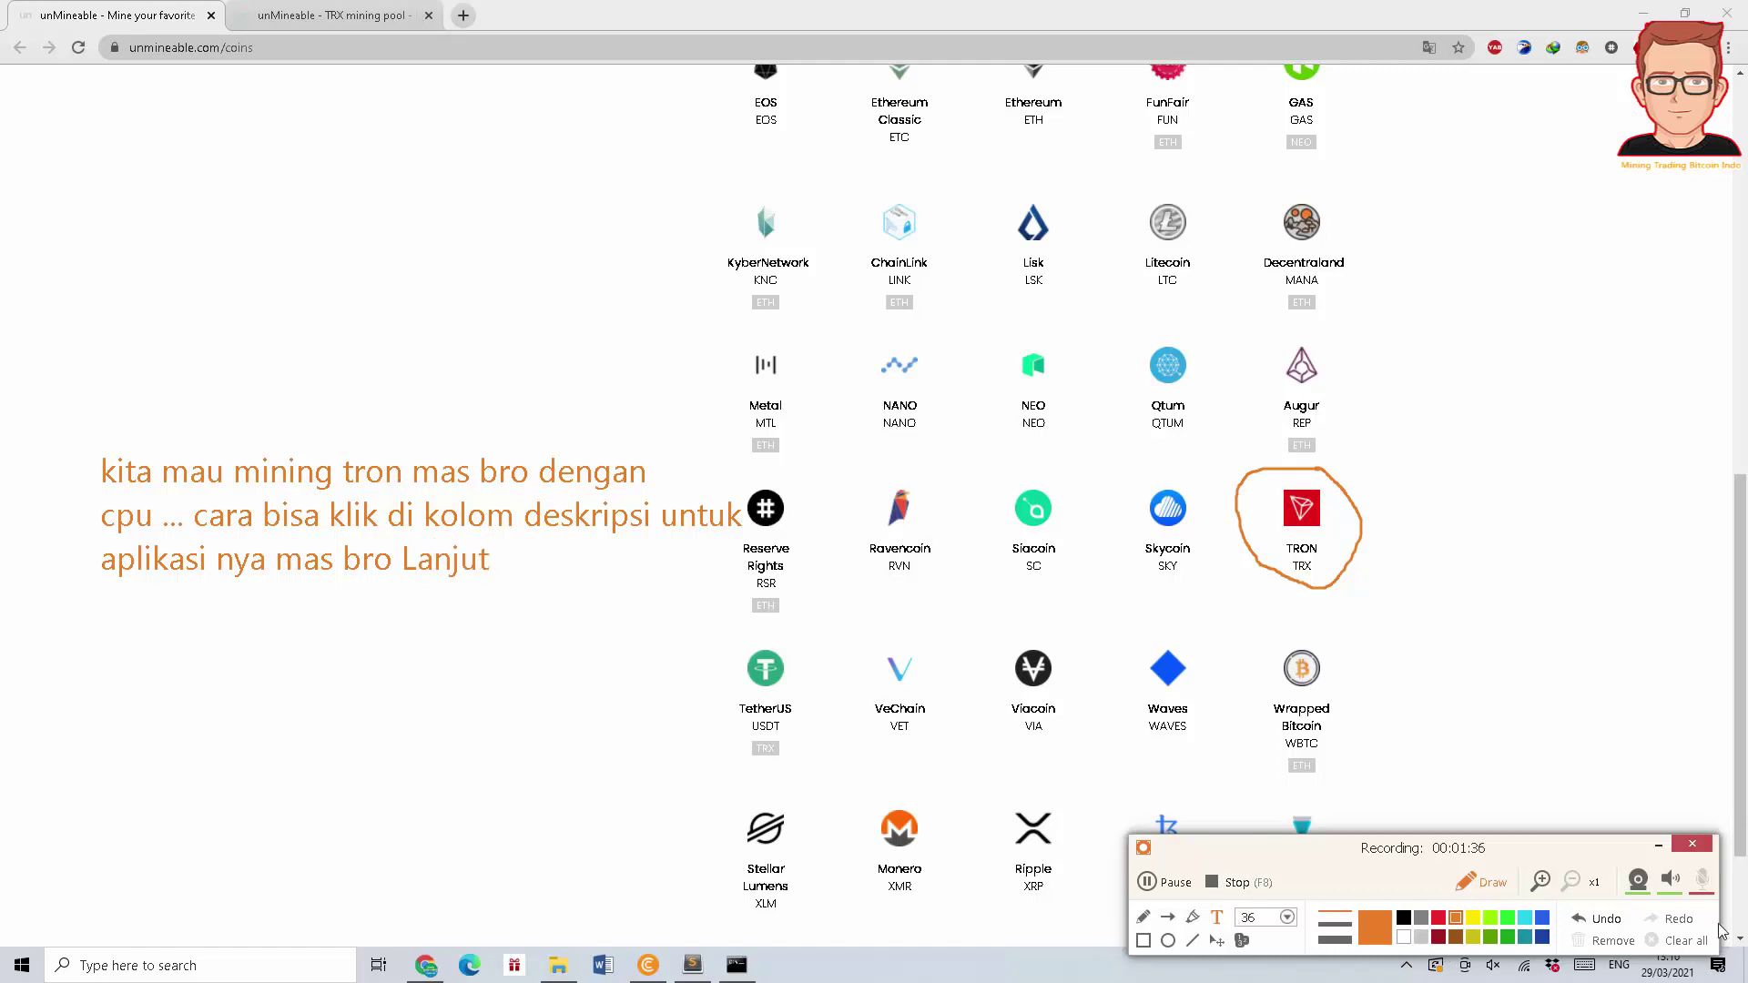
Clear all drawn annotations and the text note from the coin list and turn off drawing mode
{"action": "left_click", "coordinate": [1604, 923]}
{"action": "left_click", "coordinate": [1604, 923]}
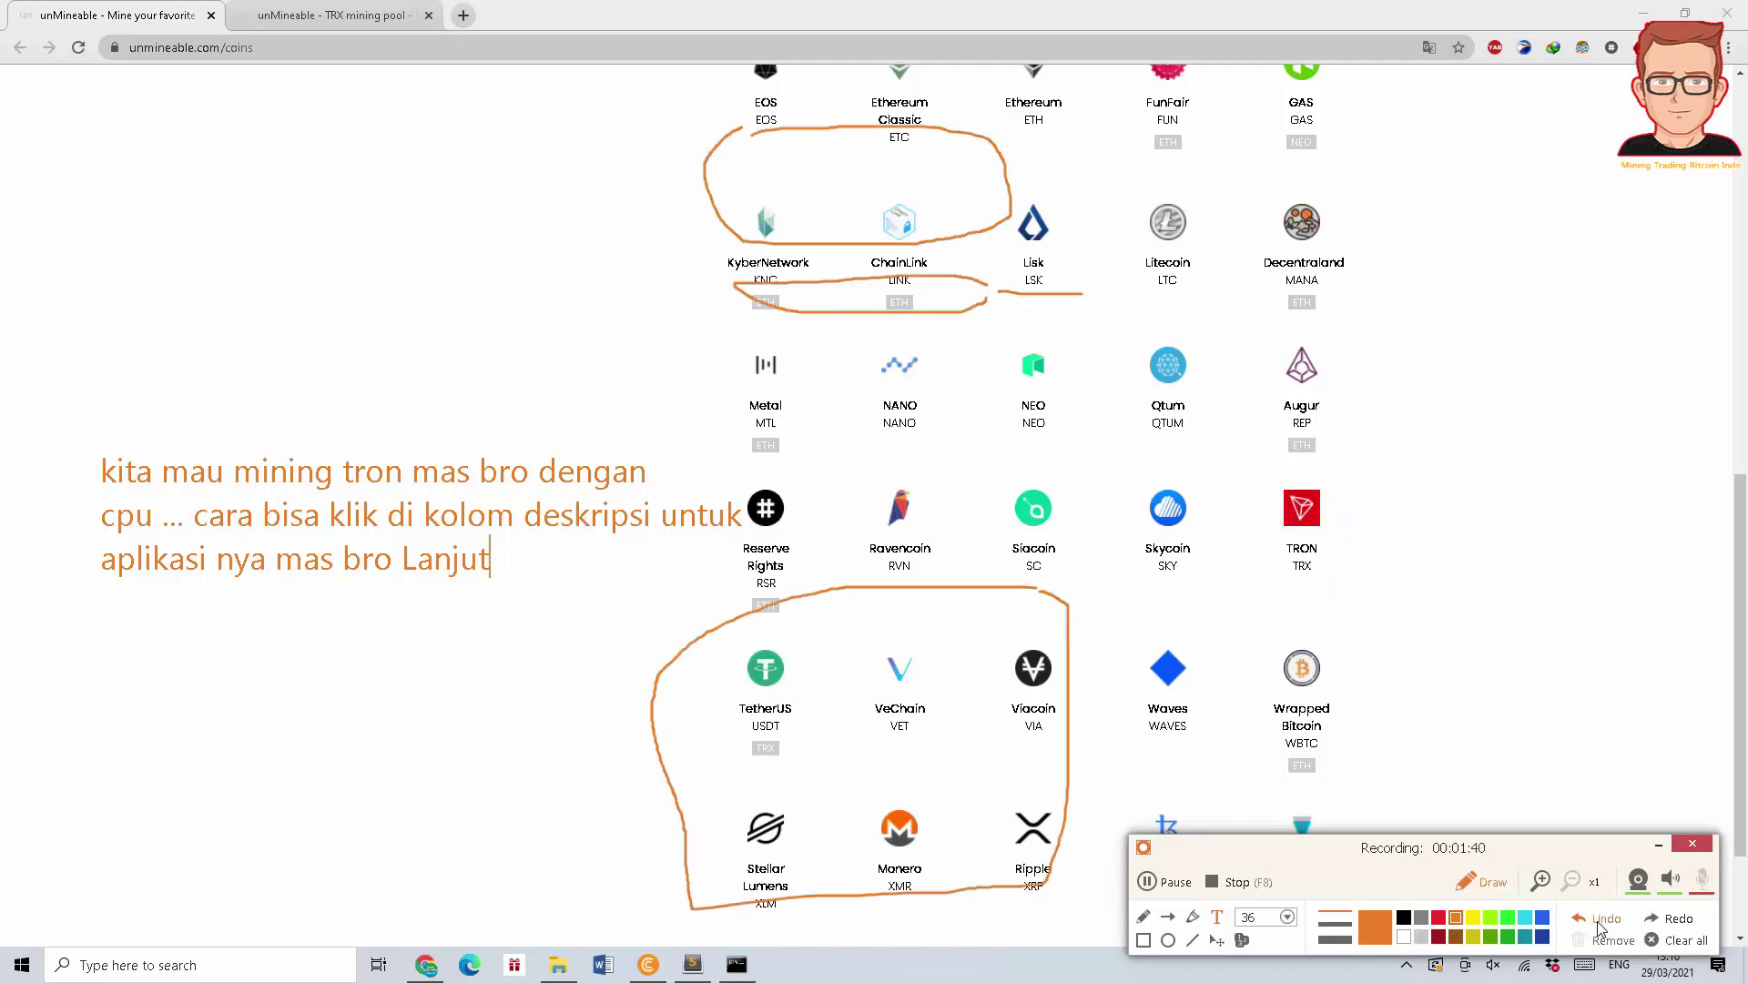
{"action": "left_click", "coordinate": [1599, 922]}
{"action": "left_click", "coordinate": [1675, 943]}
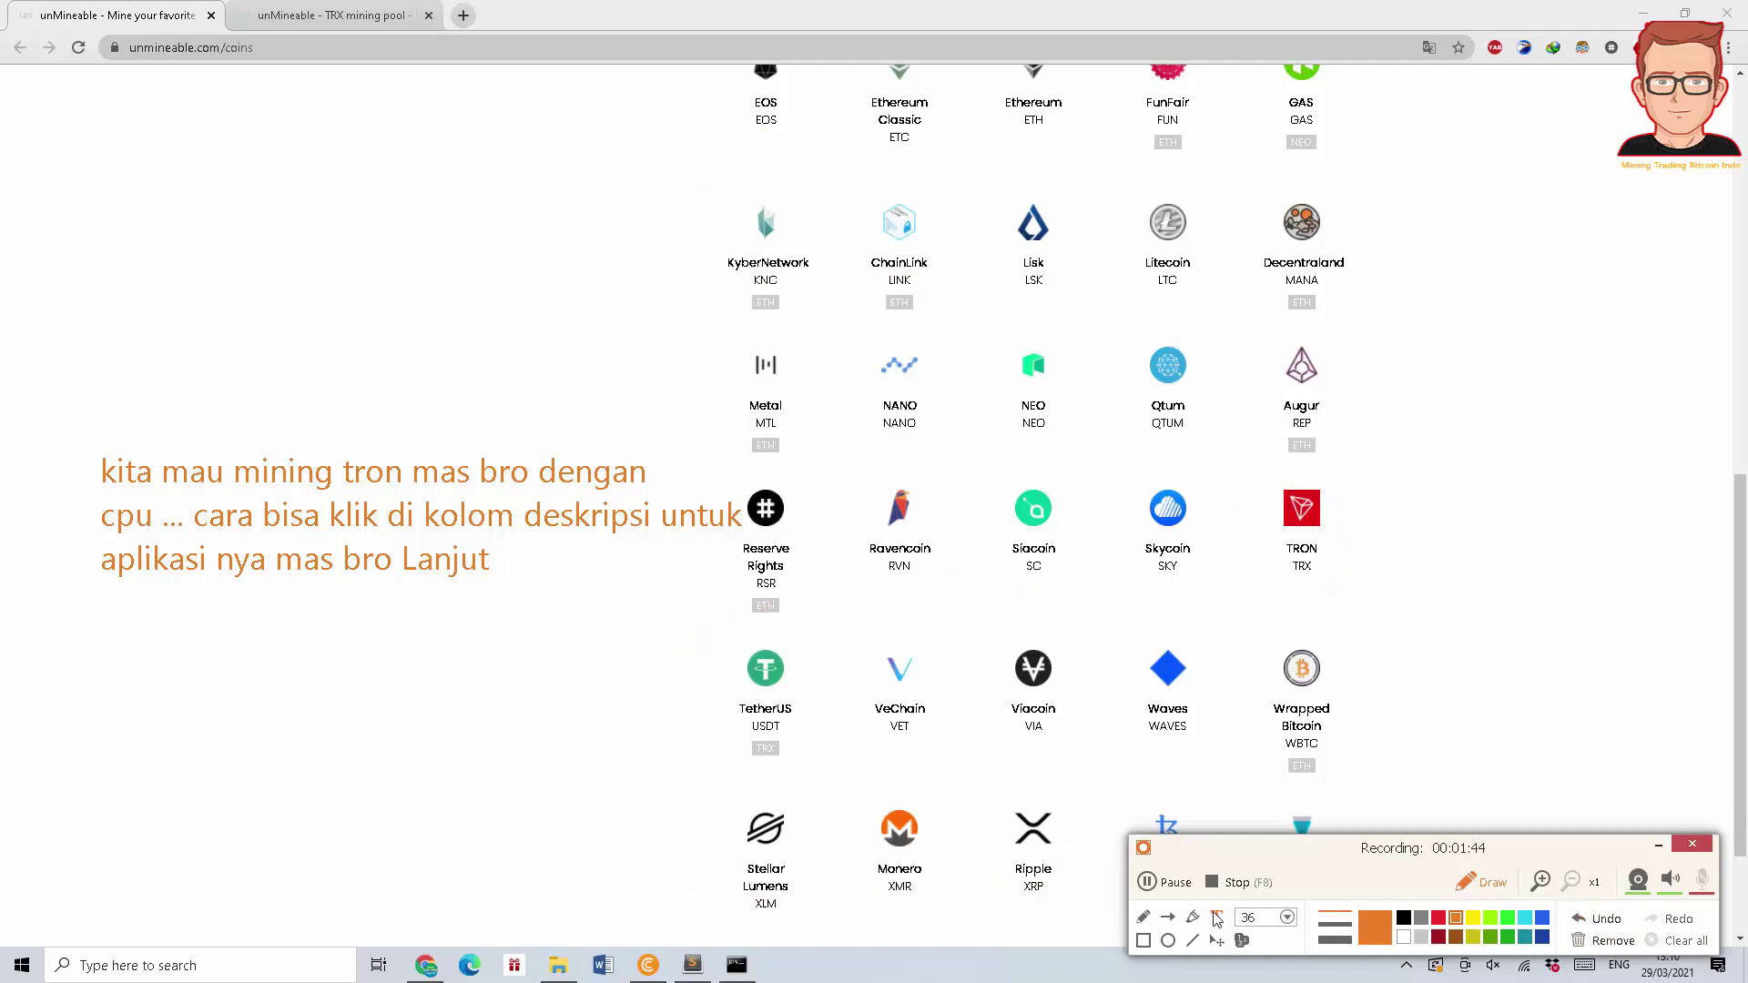
{"action": "left_click", "coordinate": [1219, 921]}
{"action": "left_click", "coordinate": [1477, 886]}
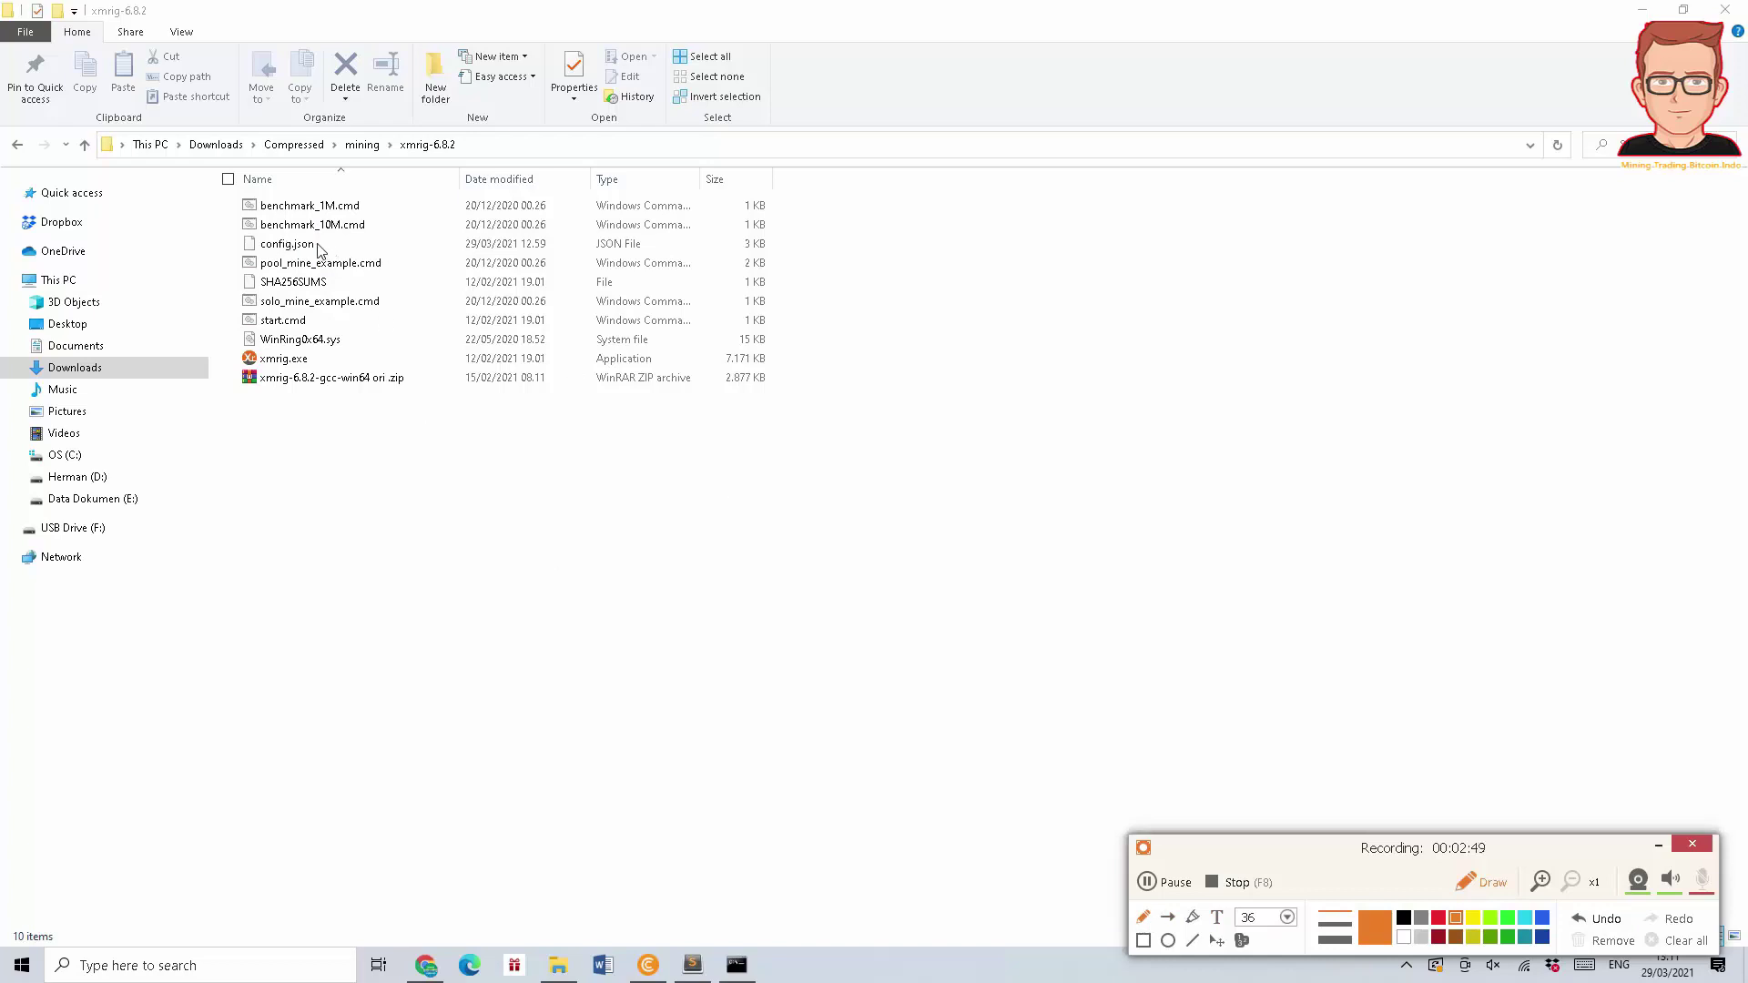
Underline config.json in the xmrig-6.8.2 folder and add the note "kita edit yang config.json mas bro untuk edit wallet dan poolnya"
{"action": "left_click_drag", "start_coordinate": [317, 244], "coordinate": [349, 244]}
{"action": "left_click_drag", "start_coordinate": [262, 252], "coordinate": [315, 250]}
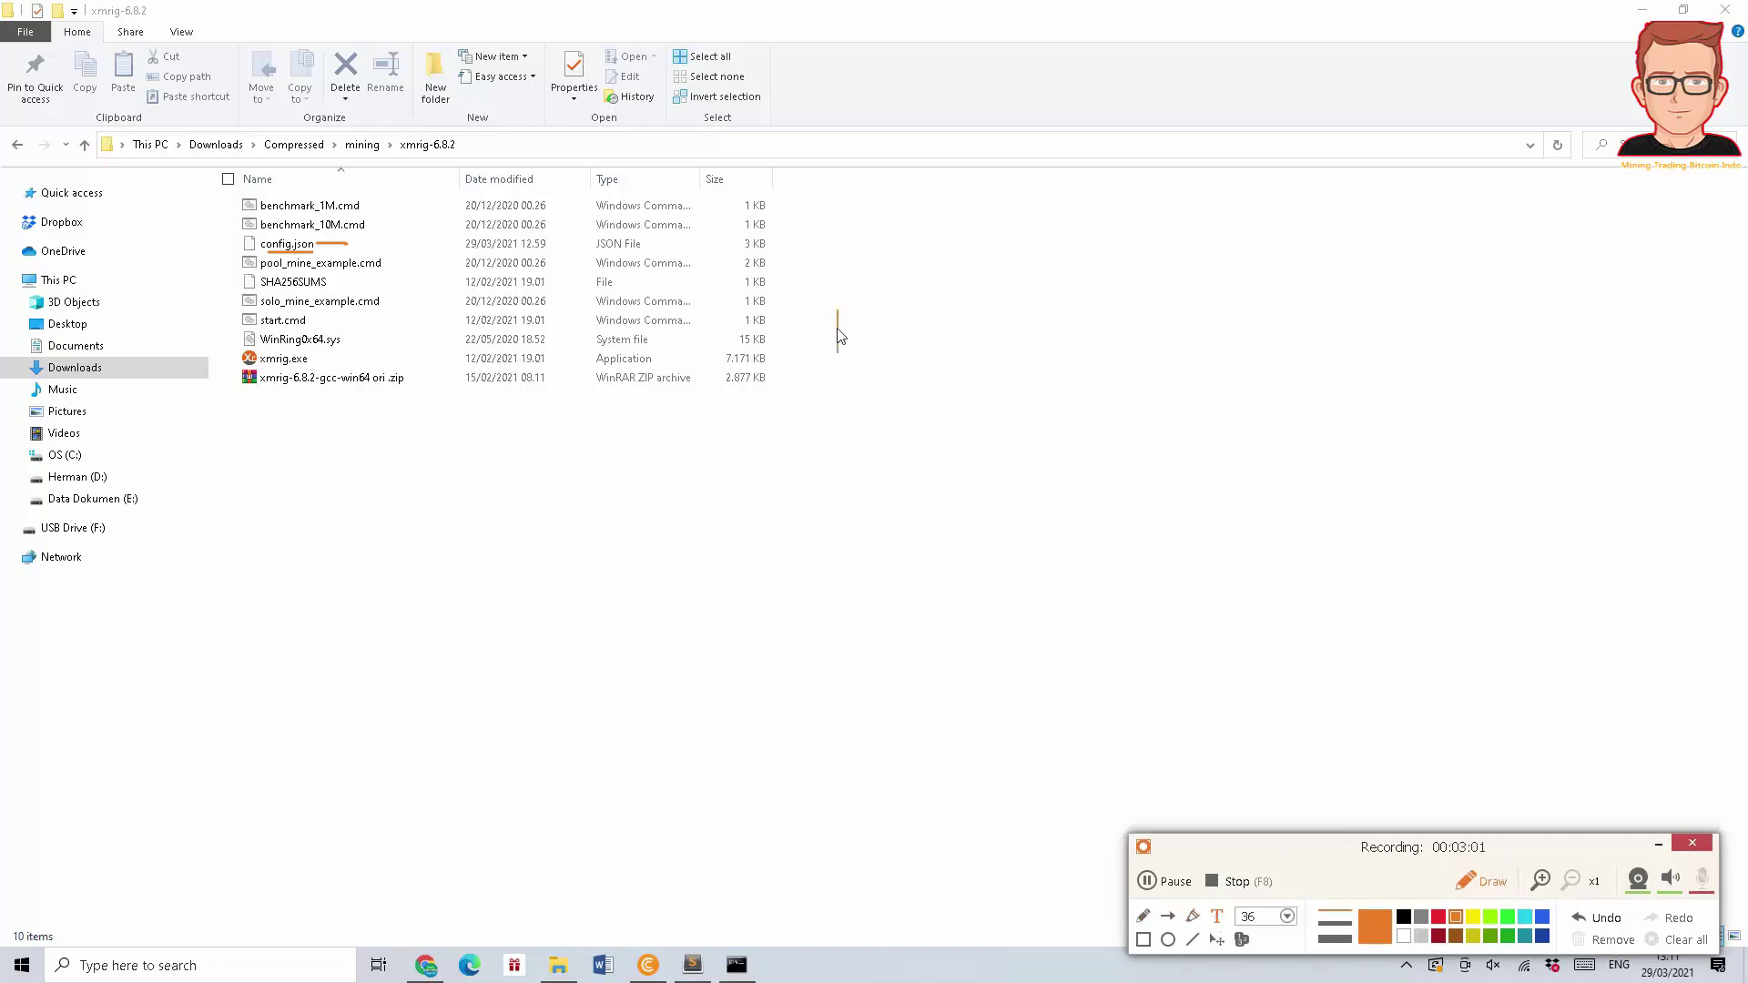
{"action": "type", "text": "kita "}
{"action": "type", "text": "edni"}
{"action": "key", "text": "BackSpace"}
{"action": "key", "text": "BackSpace"}
{"action": "type", "text": "it yang "}
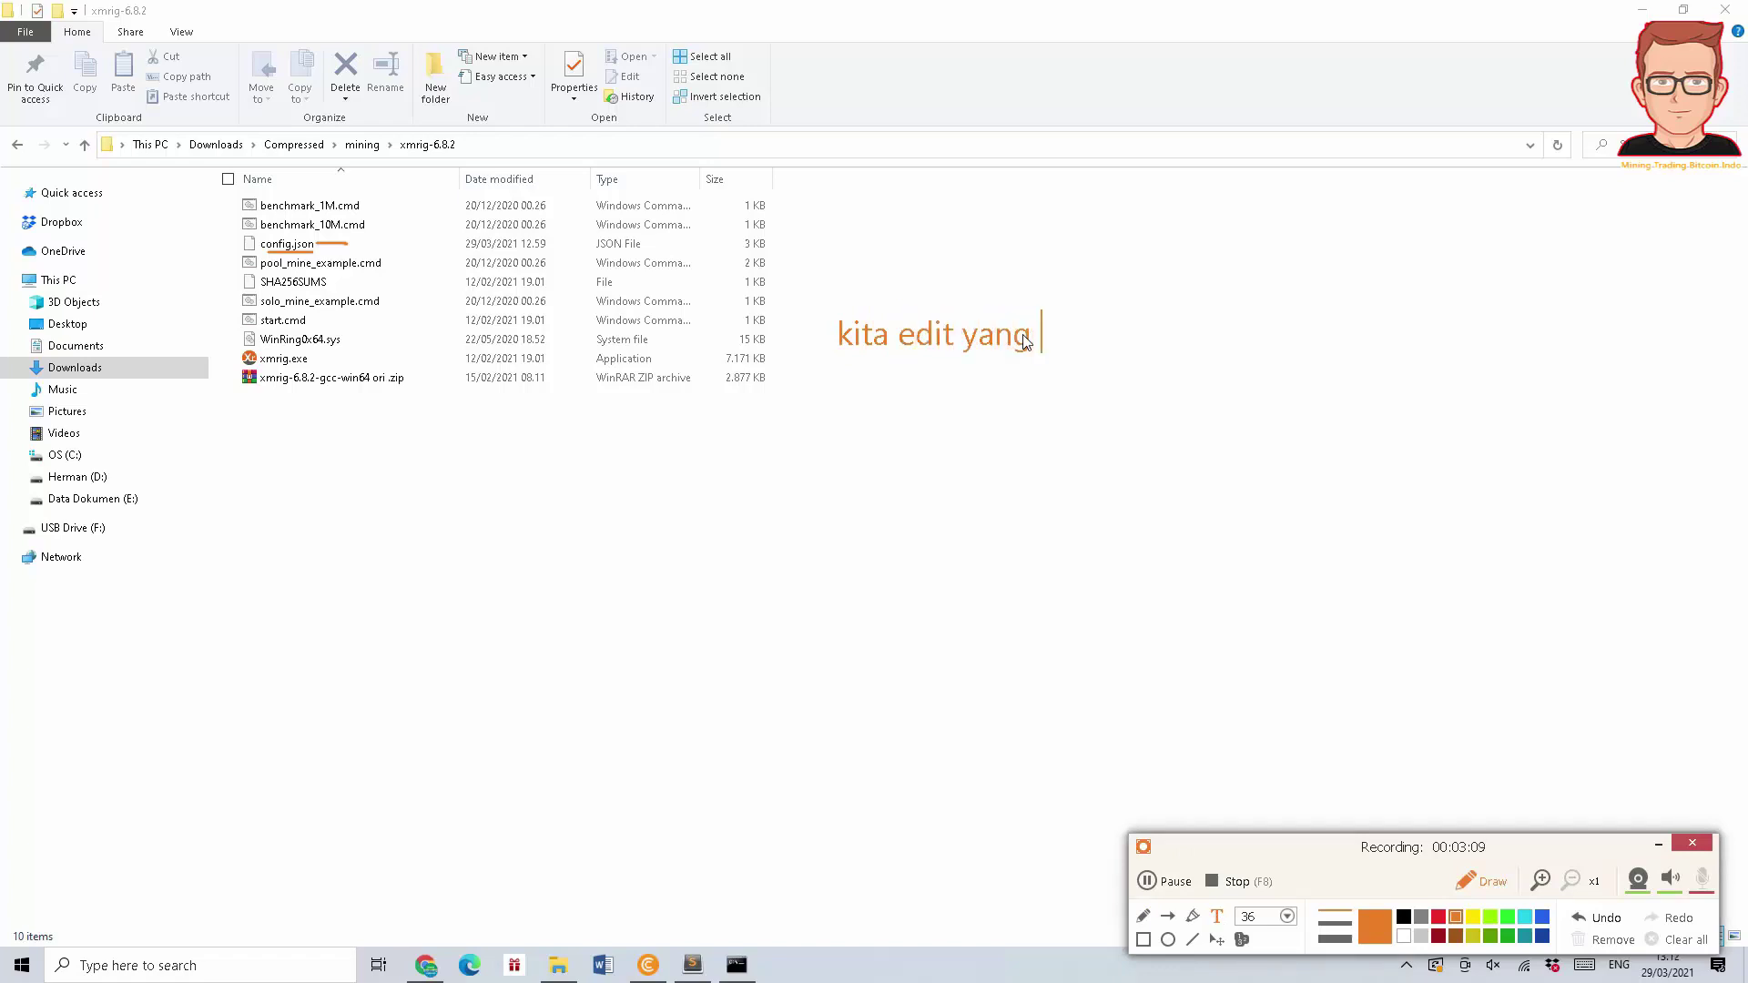
{"action": "type", "text": "config.json"}
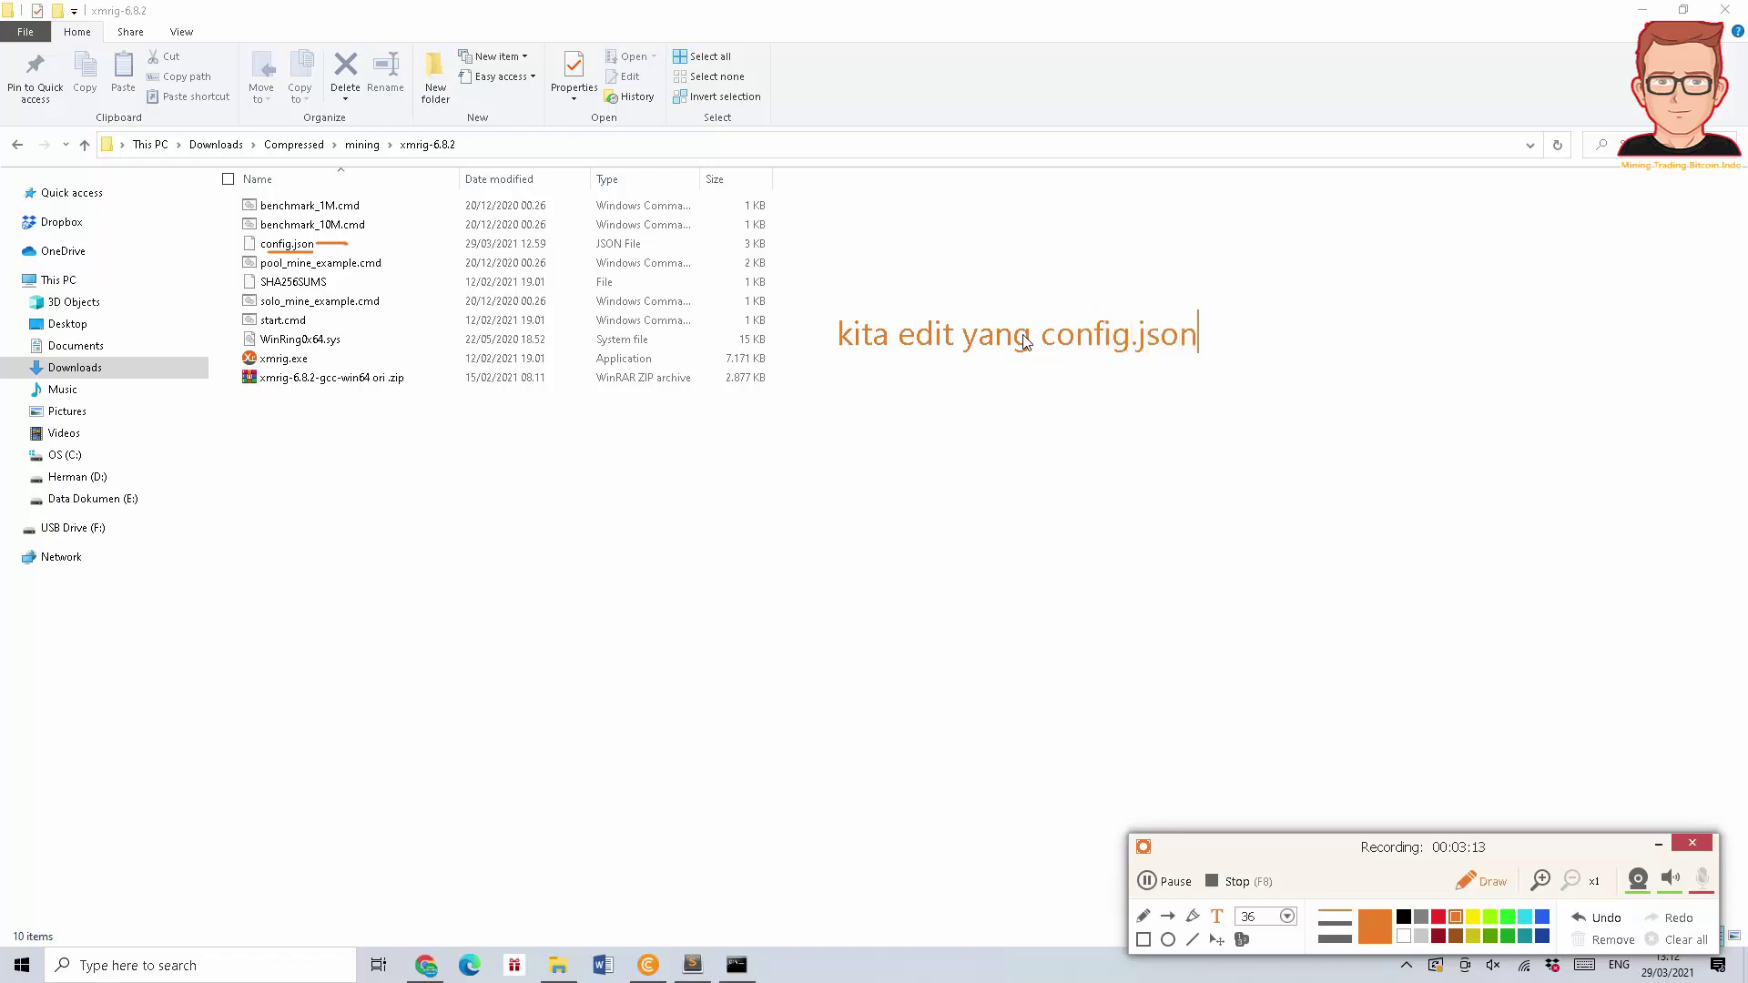
{"action": "type", "text": " mas bro un"}
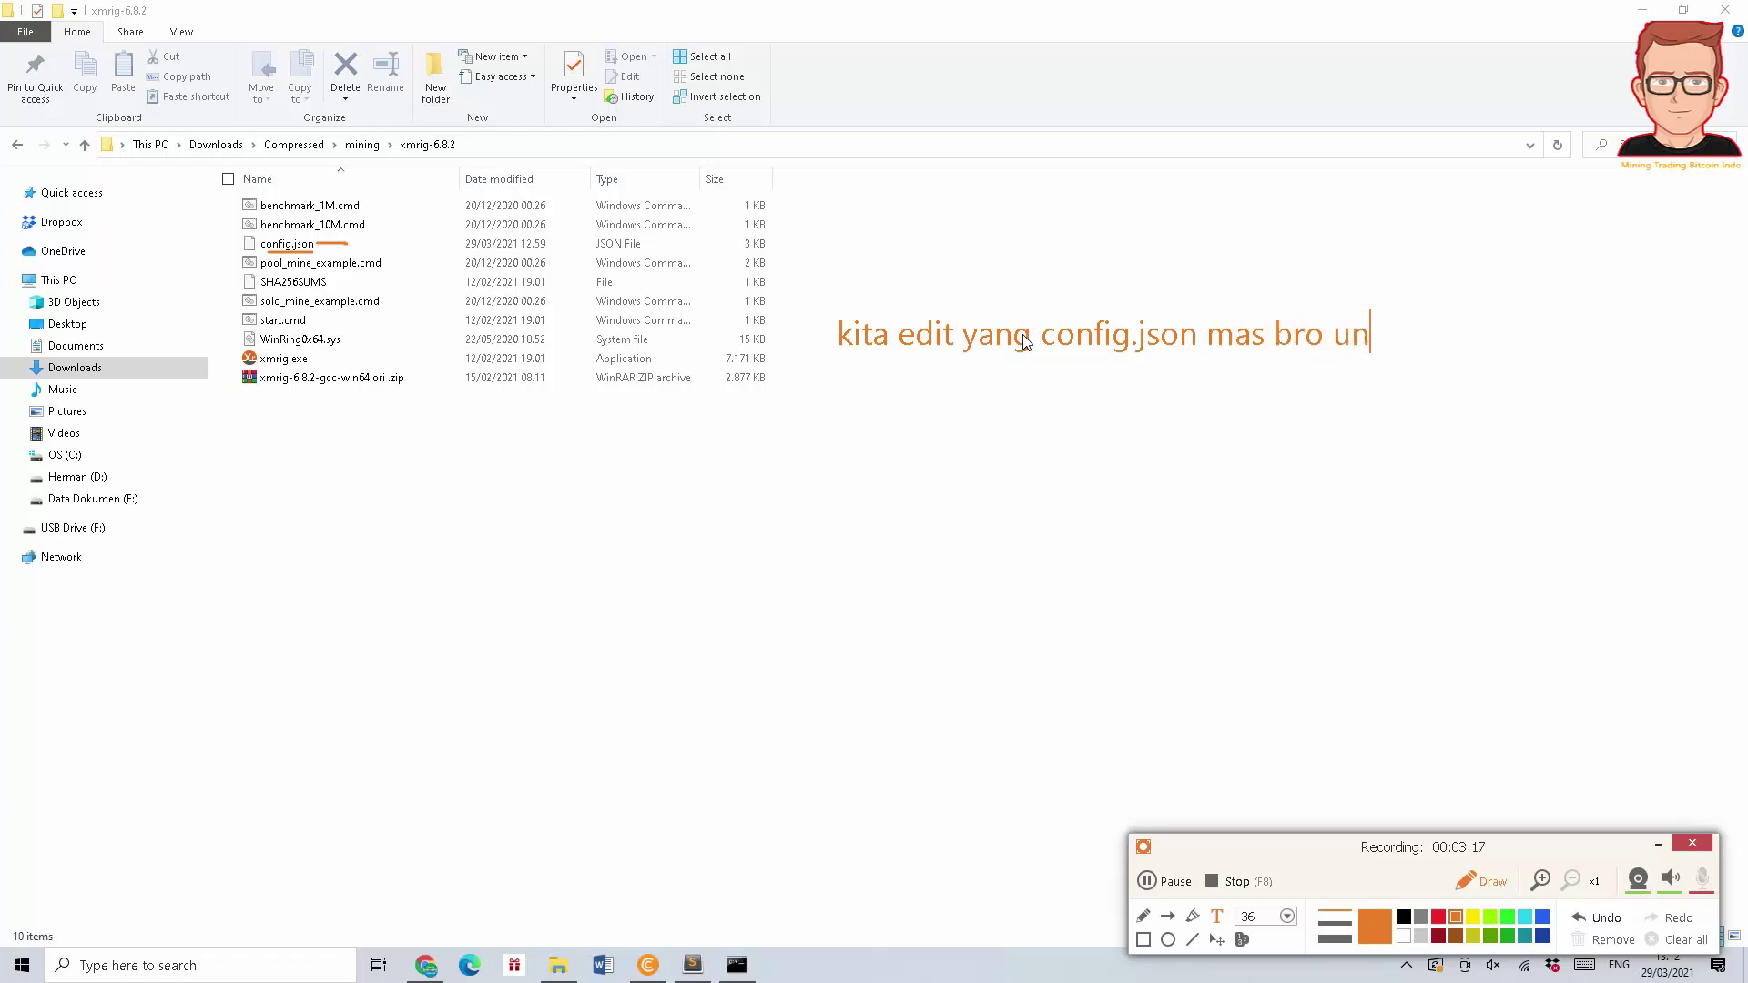
{"action": "type", "text": "tuk edit wa"}
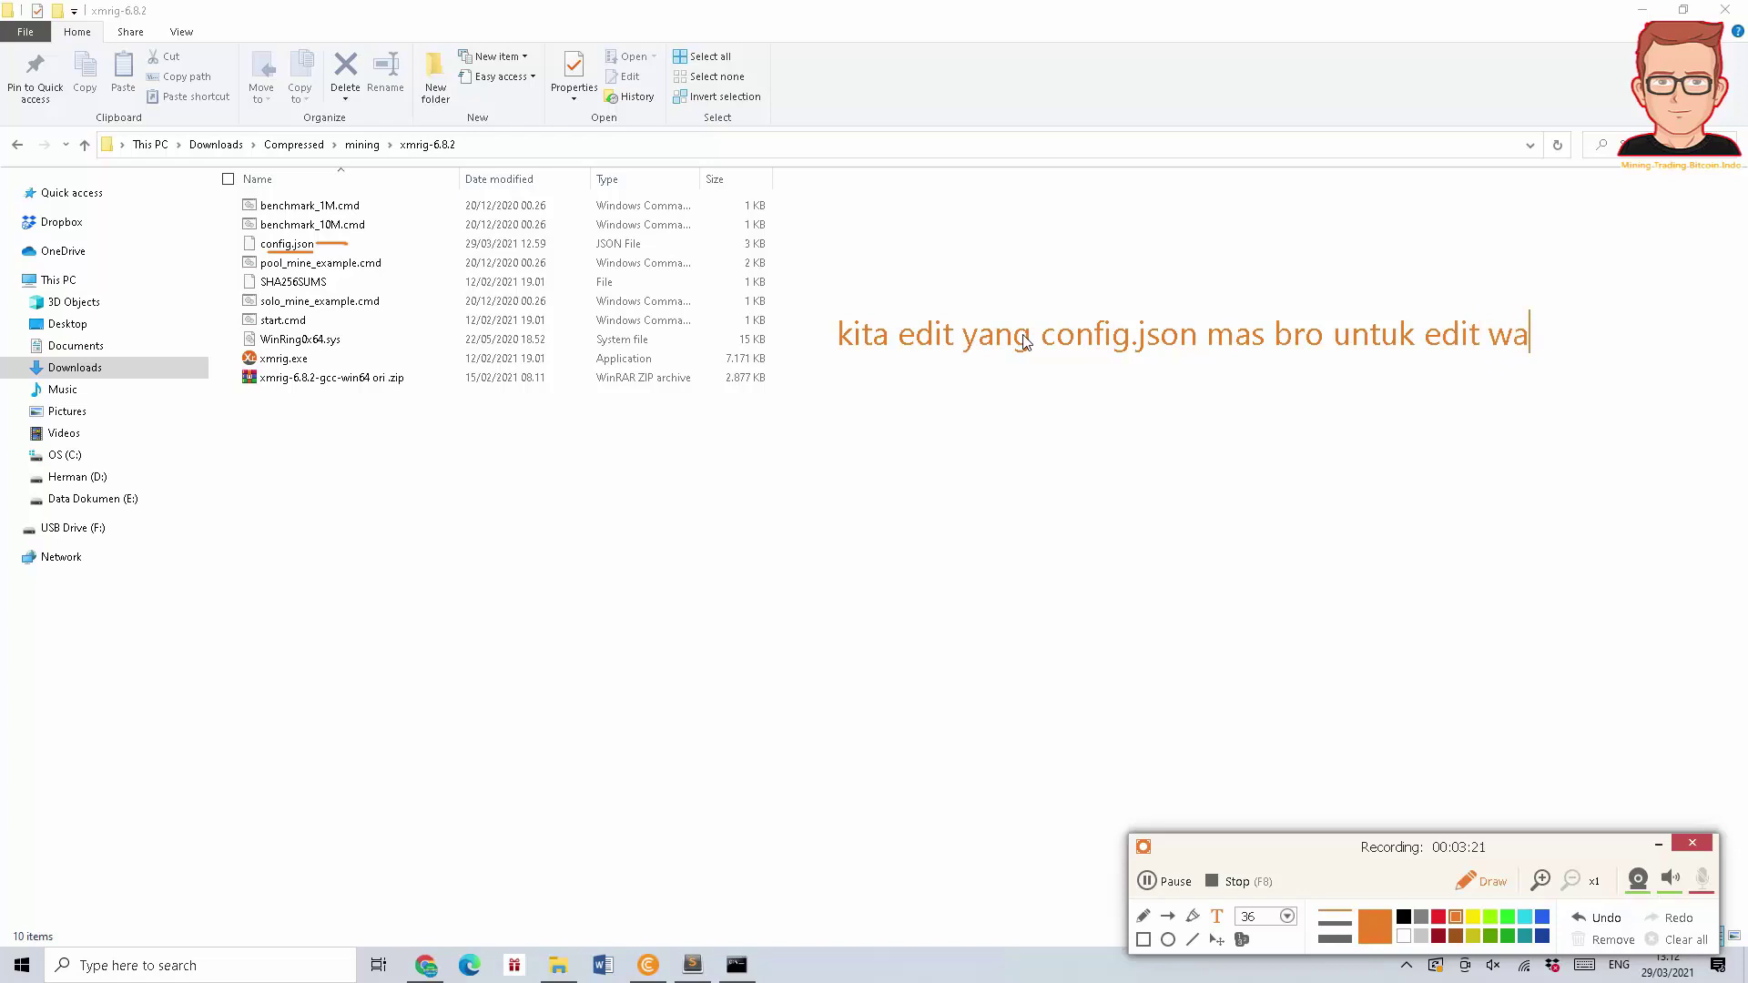
{"action": "type", "text": "llet"}
{"action": "key", "text": "Return"}
{"action": "type", "text": "dan pool"}
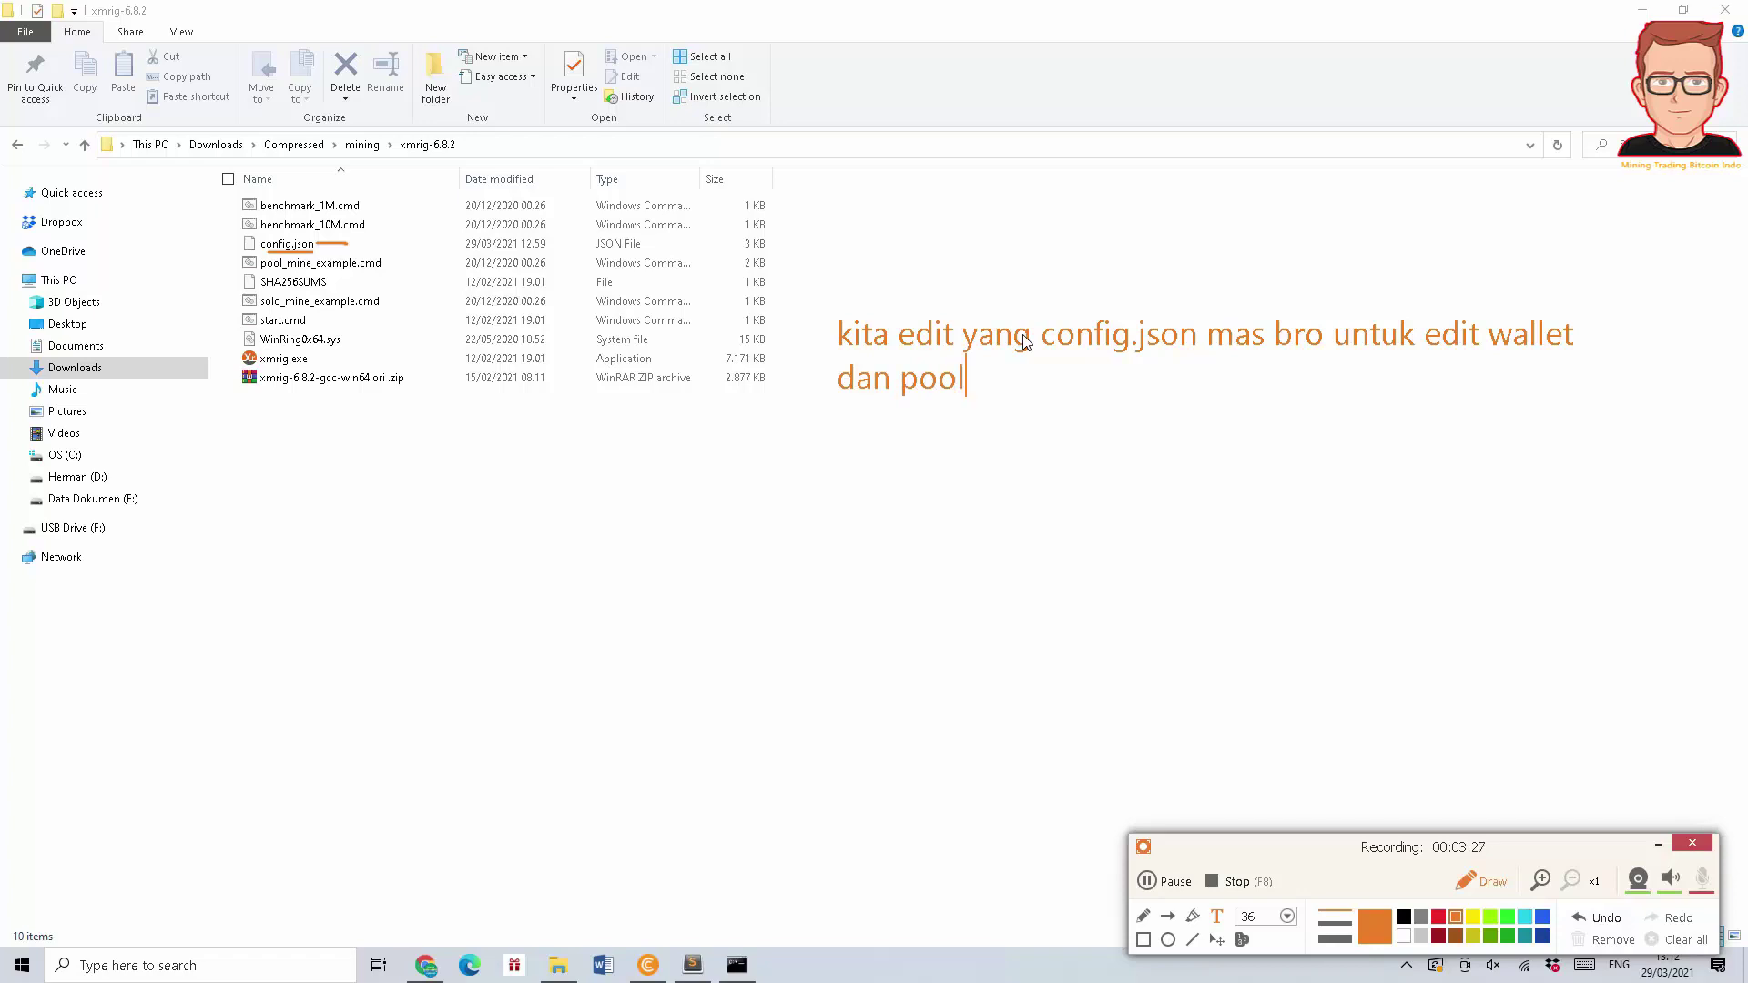
{"action": "type", "text": "nya"}
Remove the underlines and the text note from the folder view and leave drawing mode
{"action": "left_click", "coordinate": [1584, 922]}
{"action": "left_click", "coordinate": [1583, 921]}
{"action": "left_click", "coordinate": [1168, 916]}
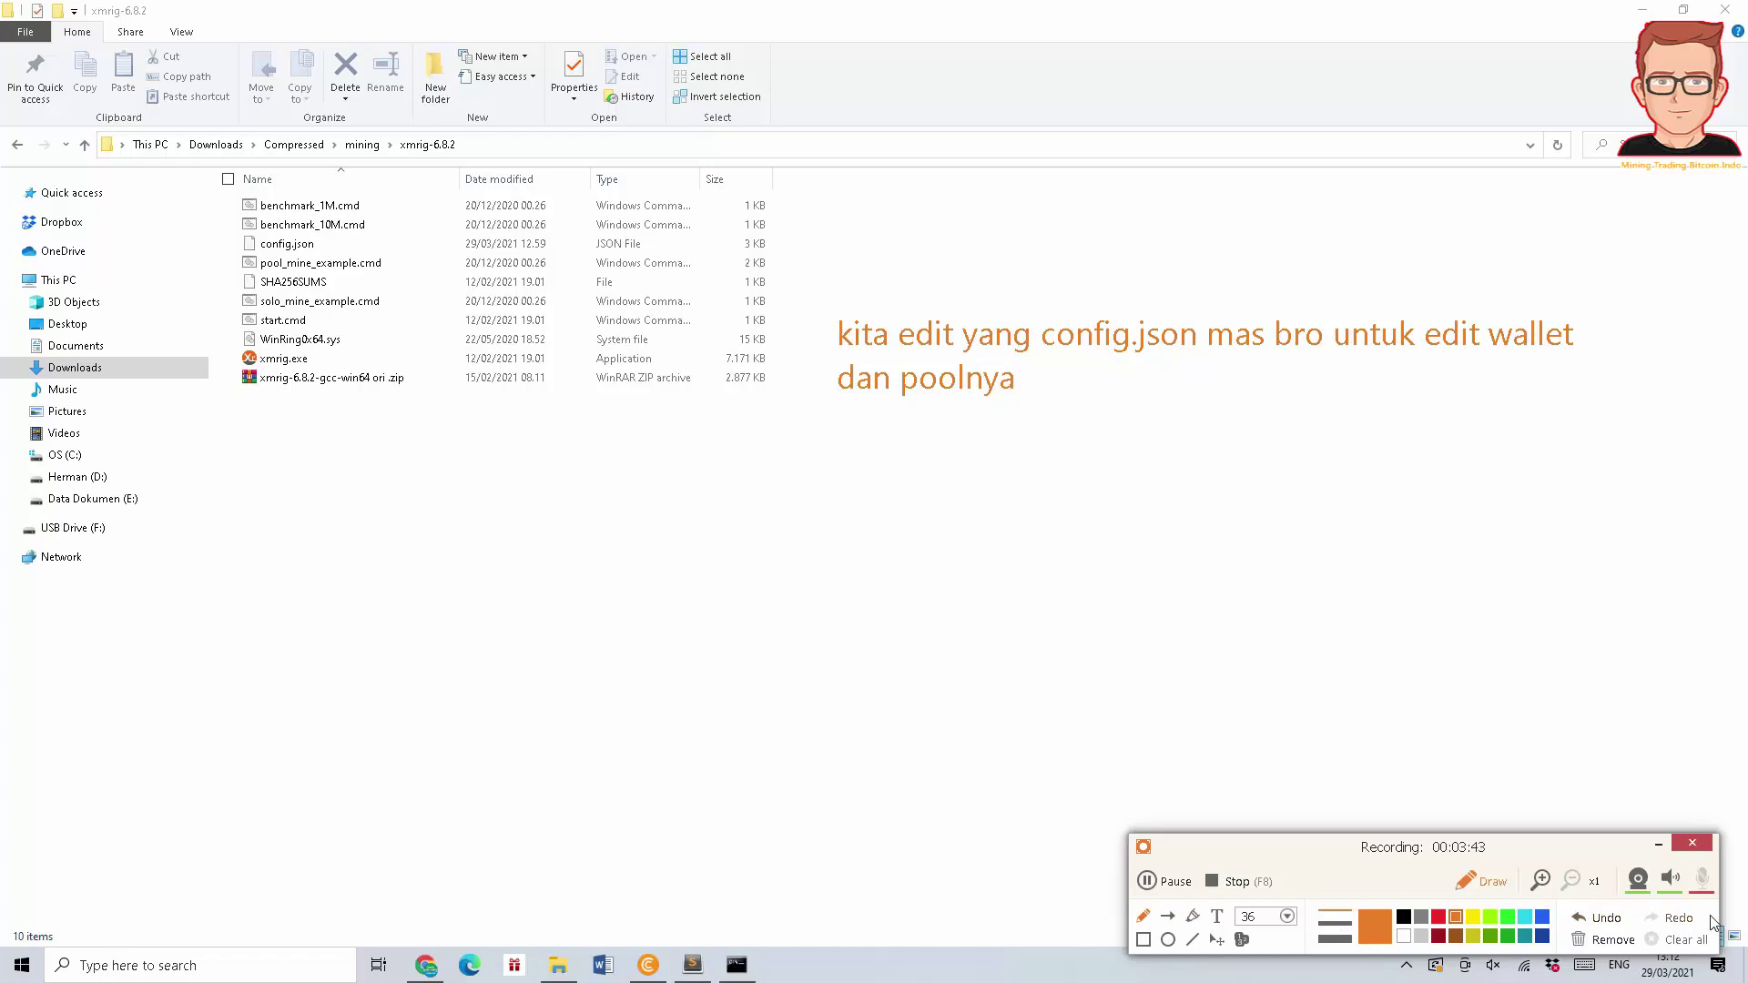
{"action": "left_click", "coordinate": [1598, 940]}
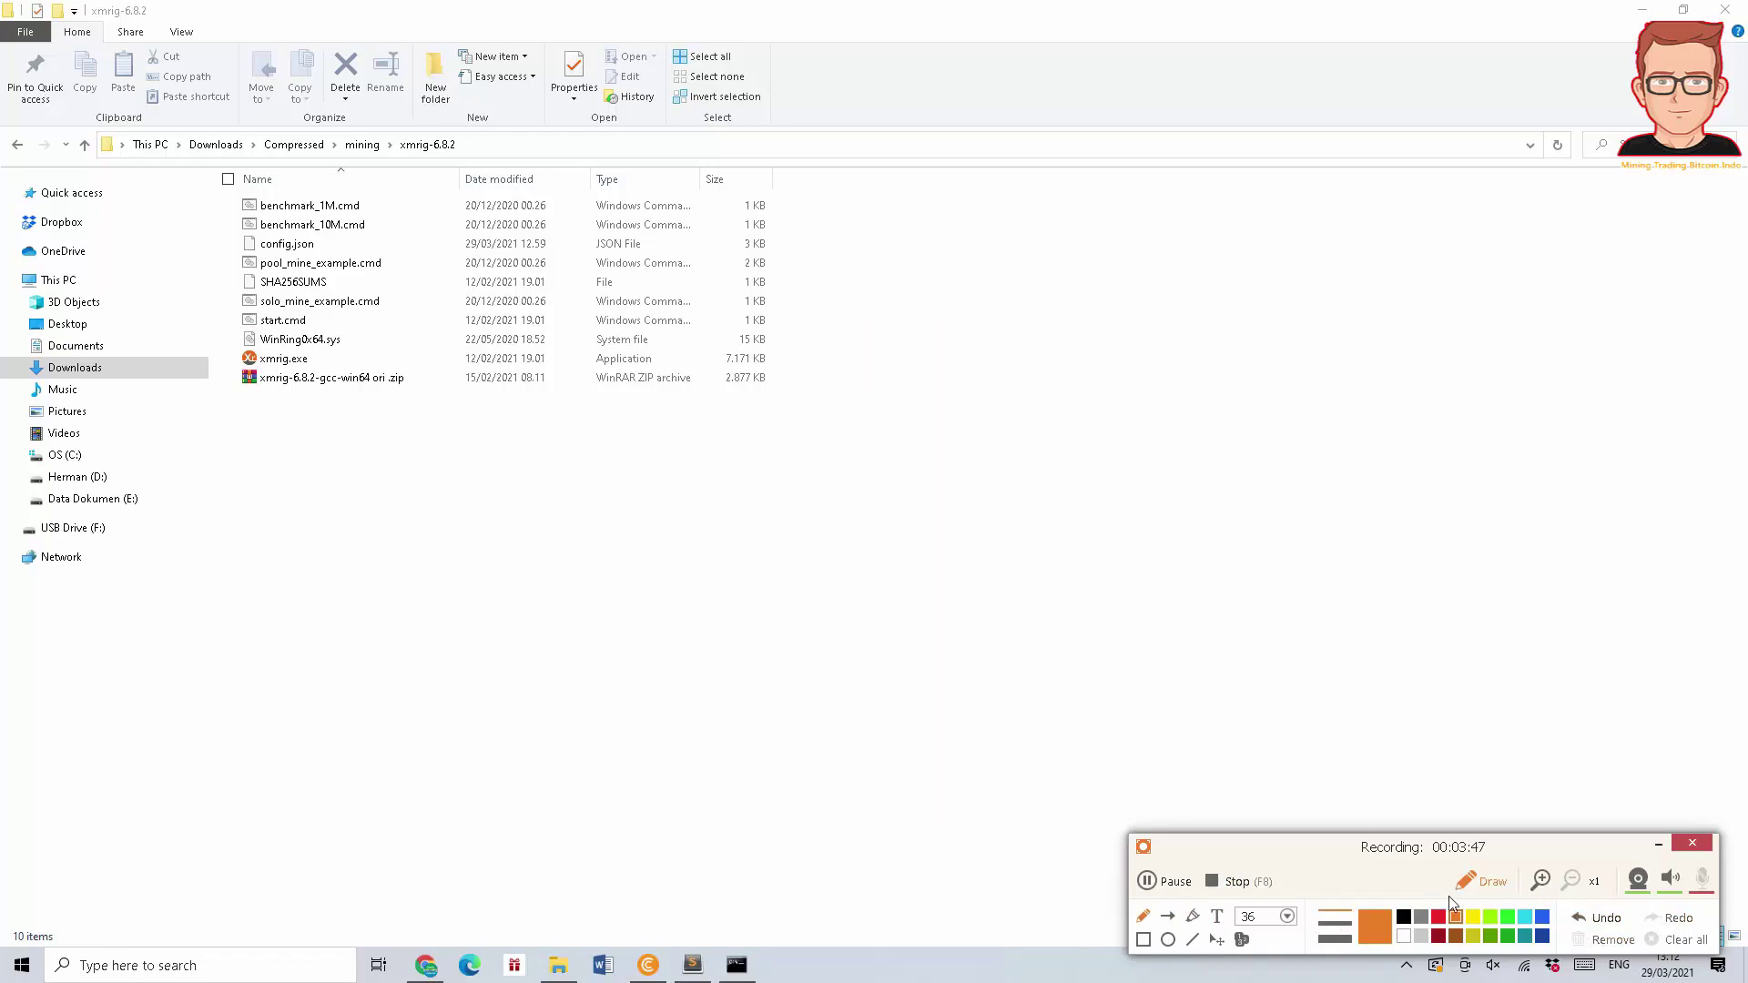
{"action": "left_click", "coordinate": [1479, 893]}
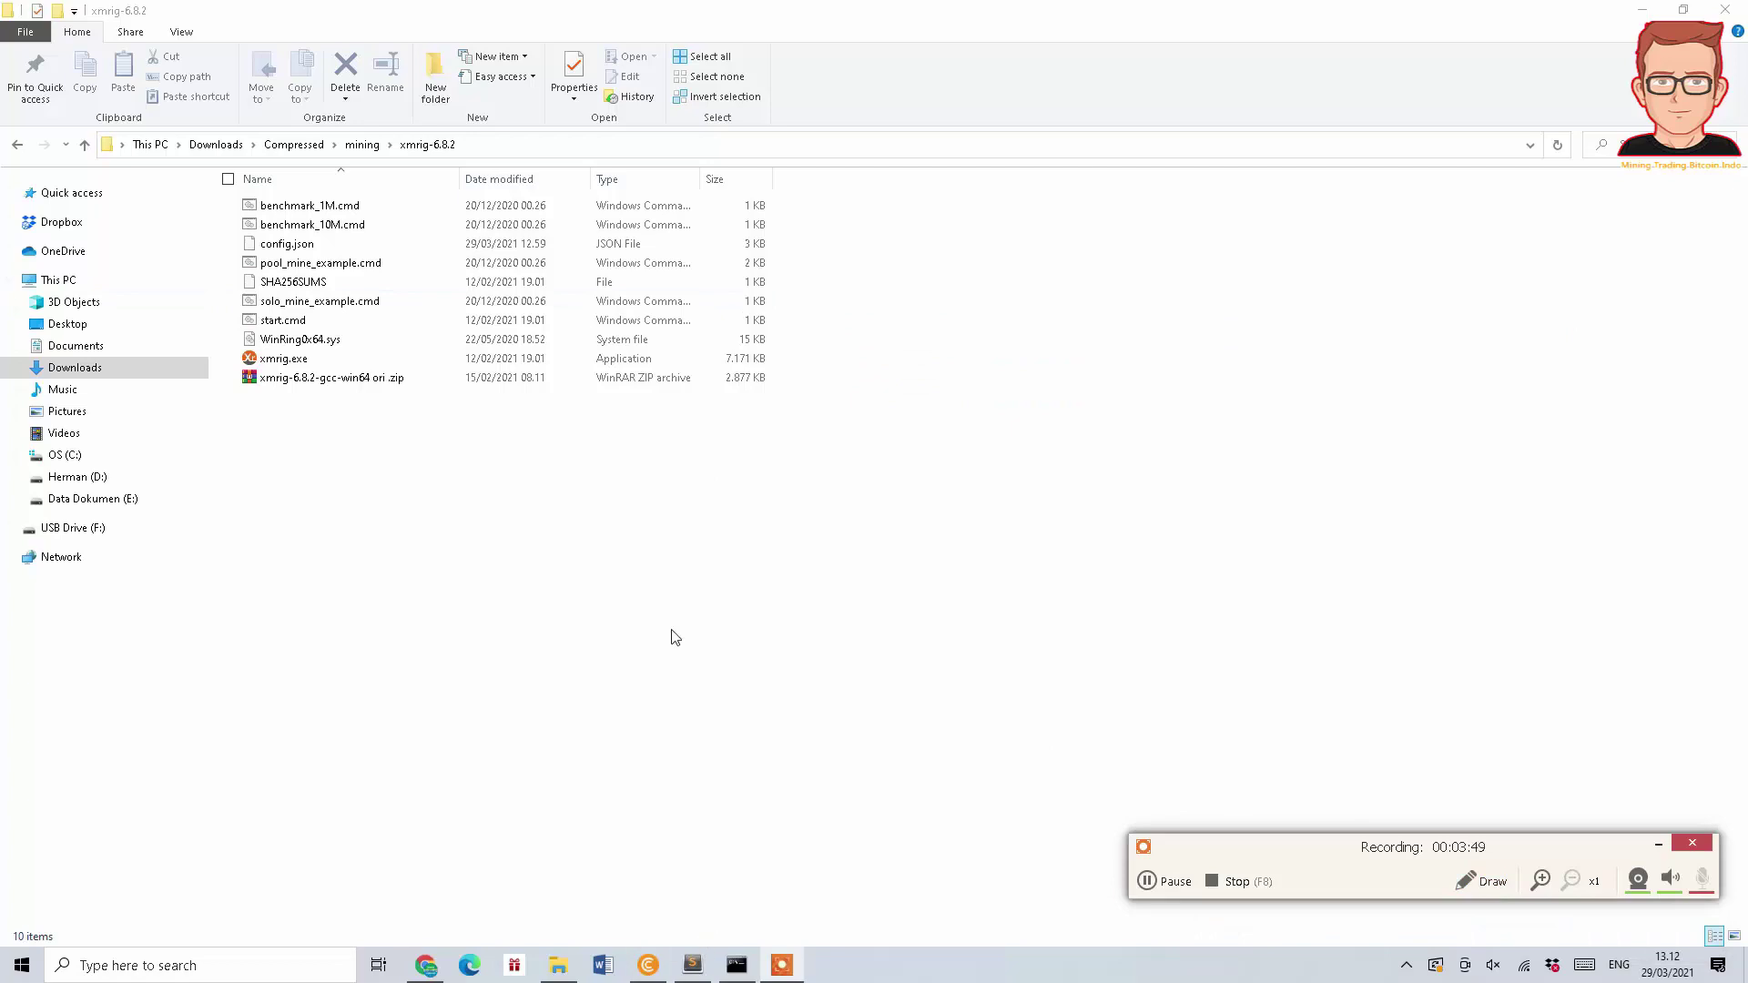
Switch to config.json in Sublime Text and place the cursor on the url line of the pools section
{"action": "left_click", "coordinate": [701, 963]}
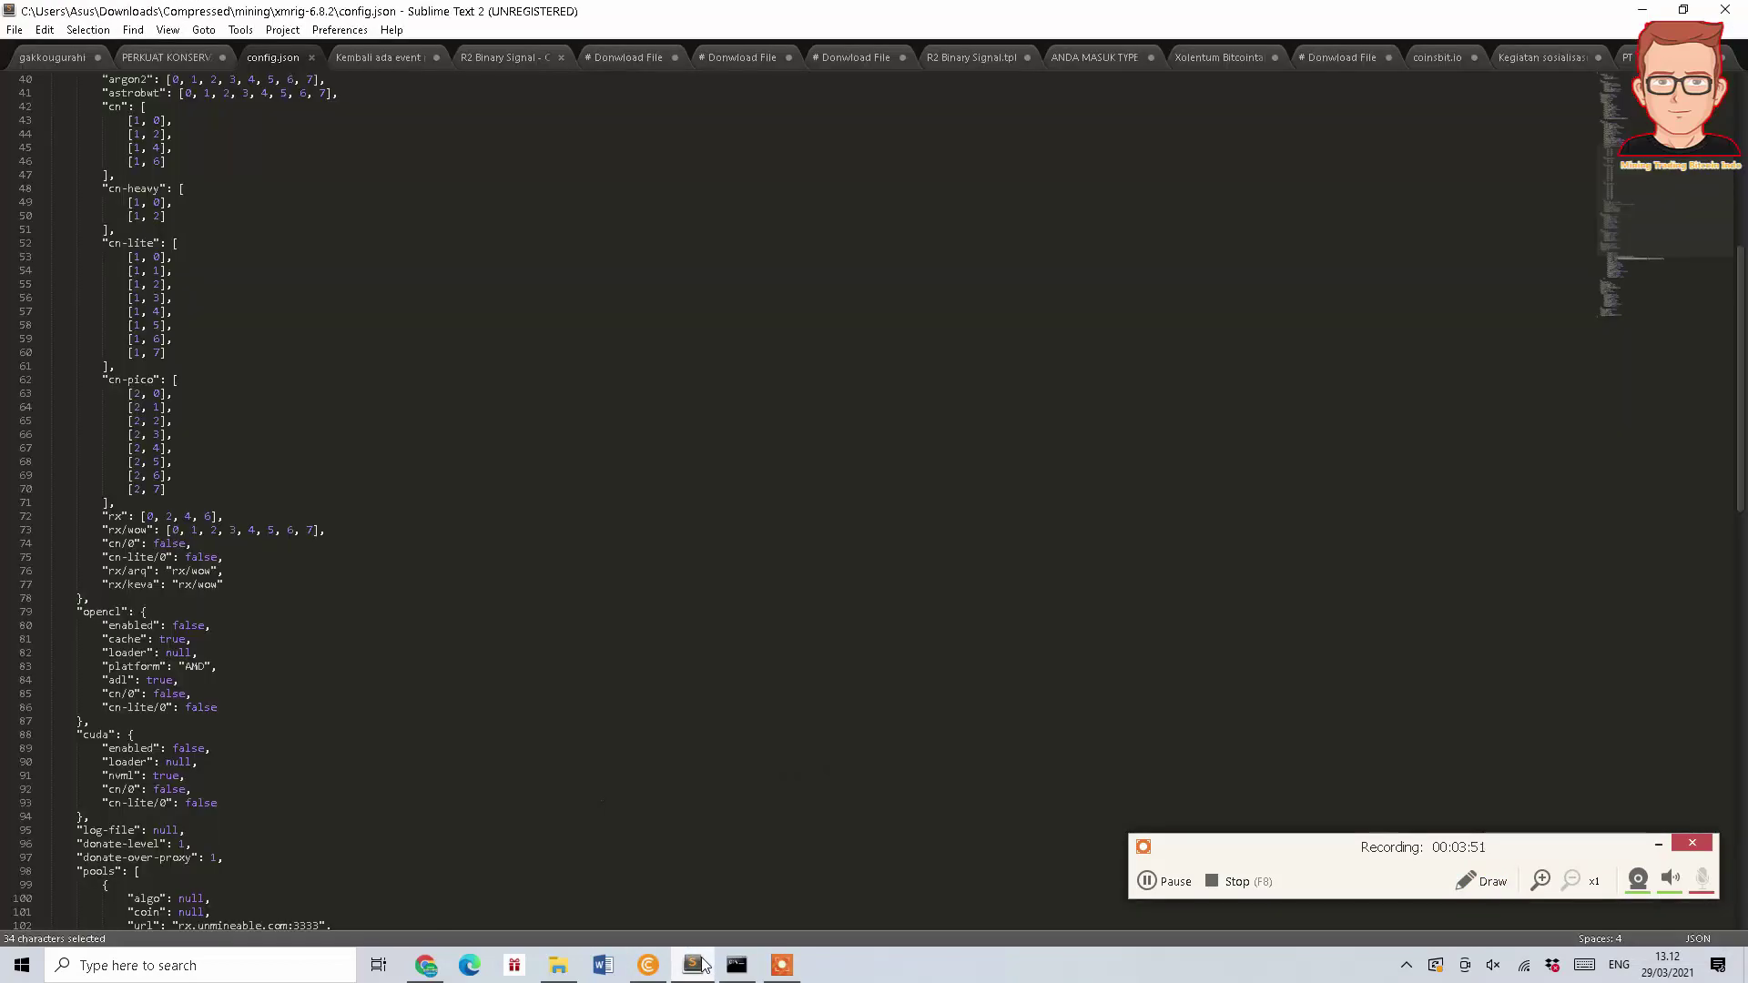
{"action": "scroll", "coordinate": [472, 584], "scroll_direction": "up", "scroll_amount": 7}
{"action": "scroll", "coordinate": [476, 551], "scroll_direction": "down", "scroll_amount": 20}
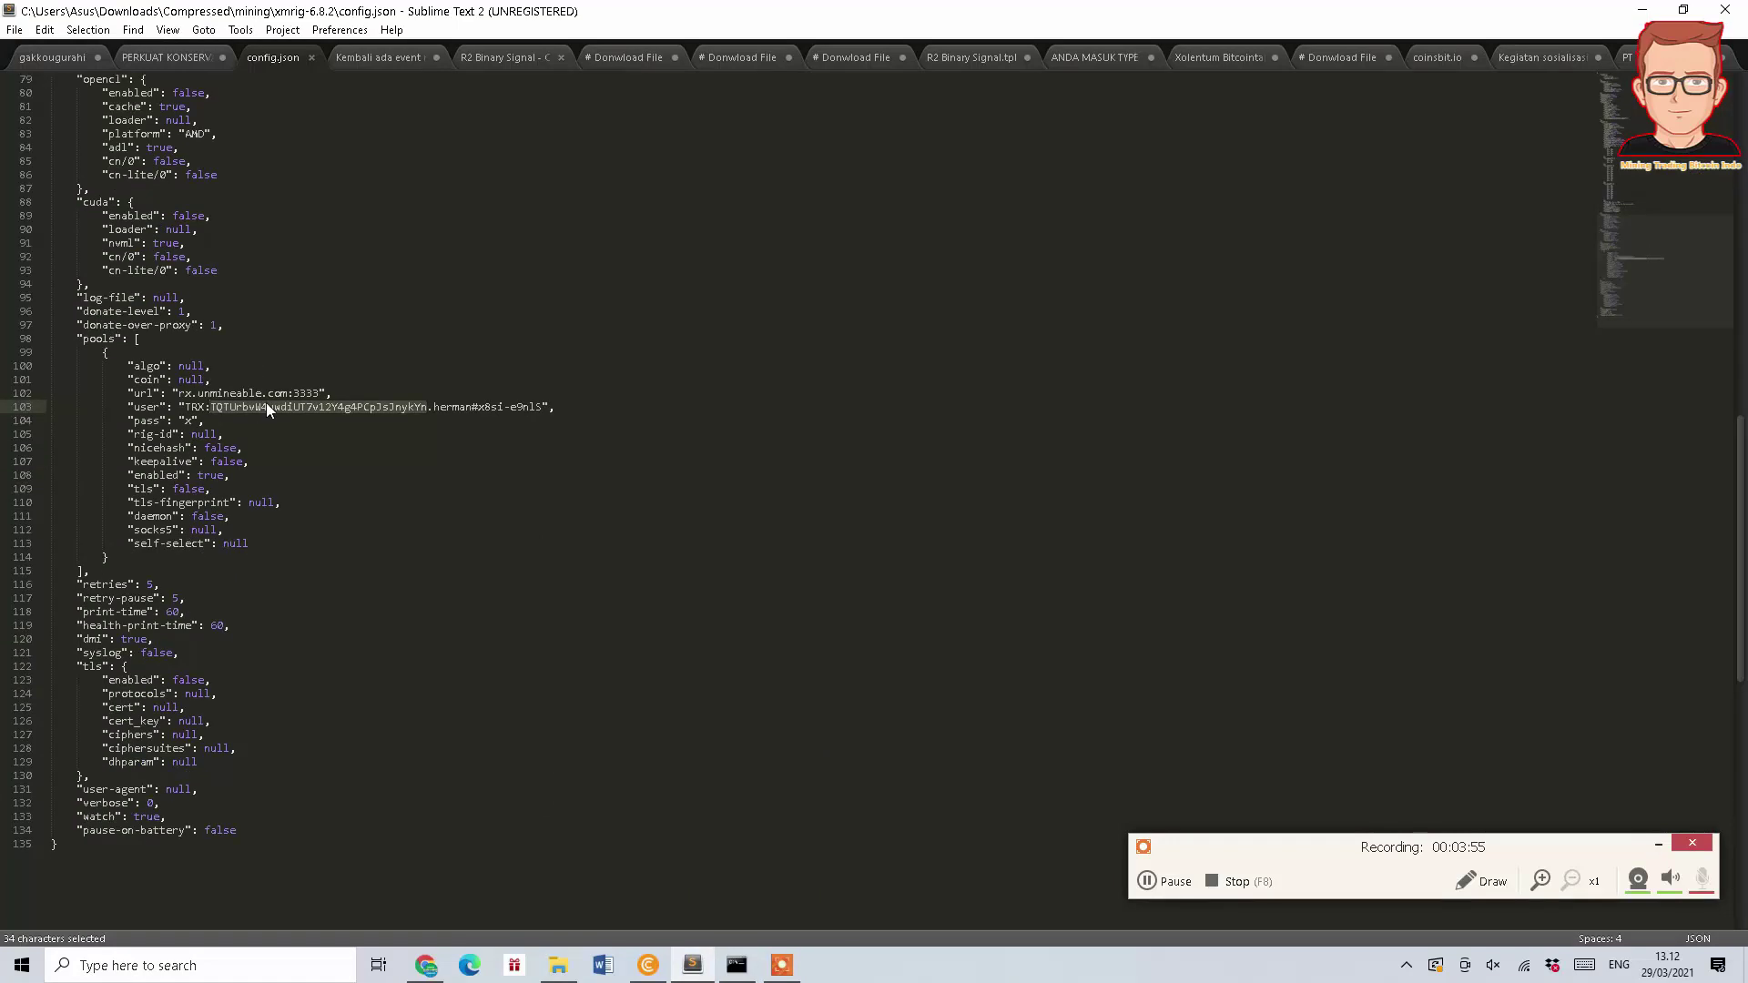
{"action": "left_click", "coordinate": [269, 394]}
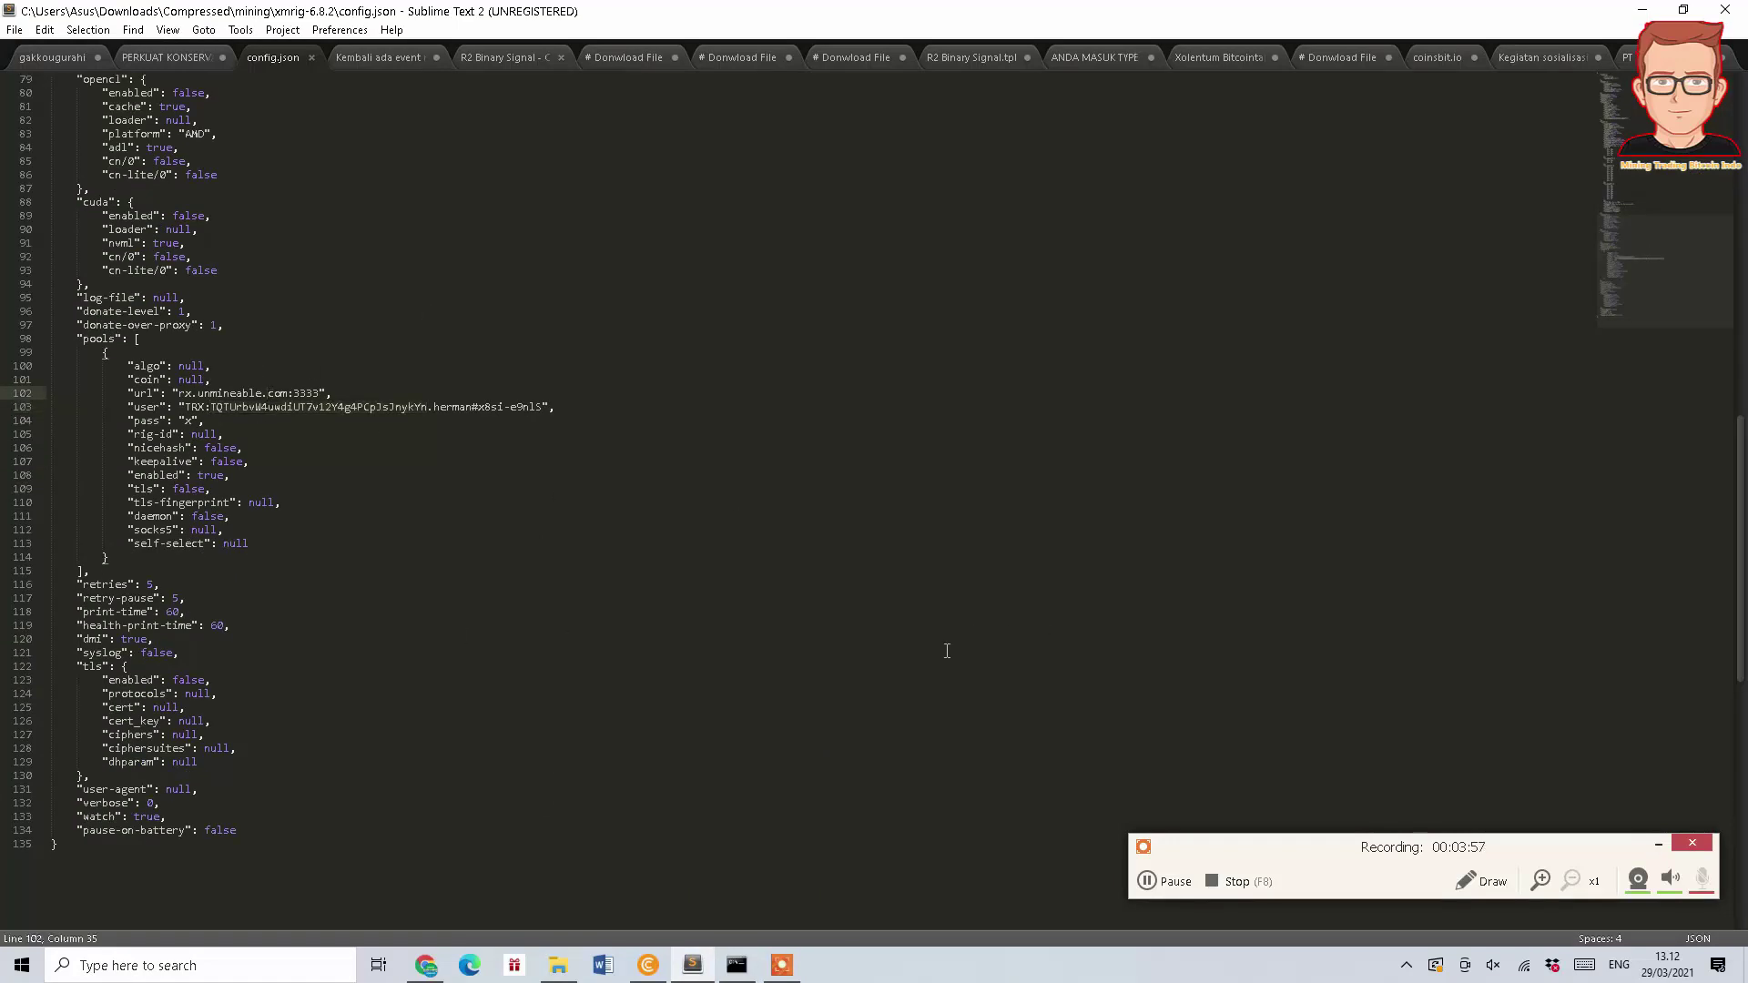
Circle the url, user and pass lines of the pools section with the freehand drawing pen
{"action": "left_click", "coordinate": [1465, 880]}
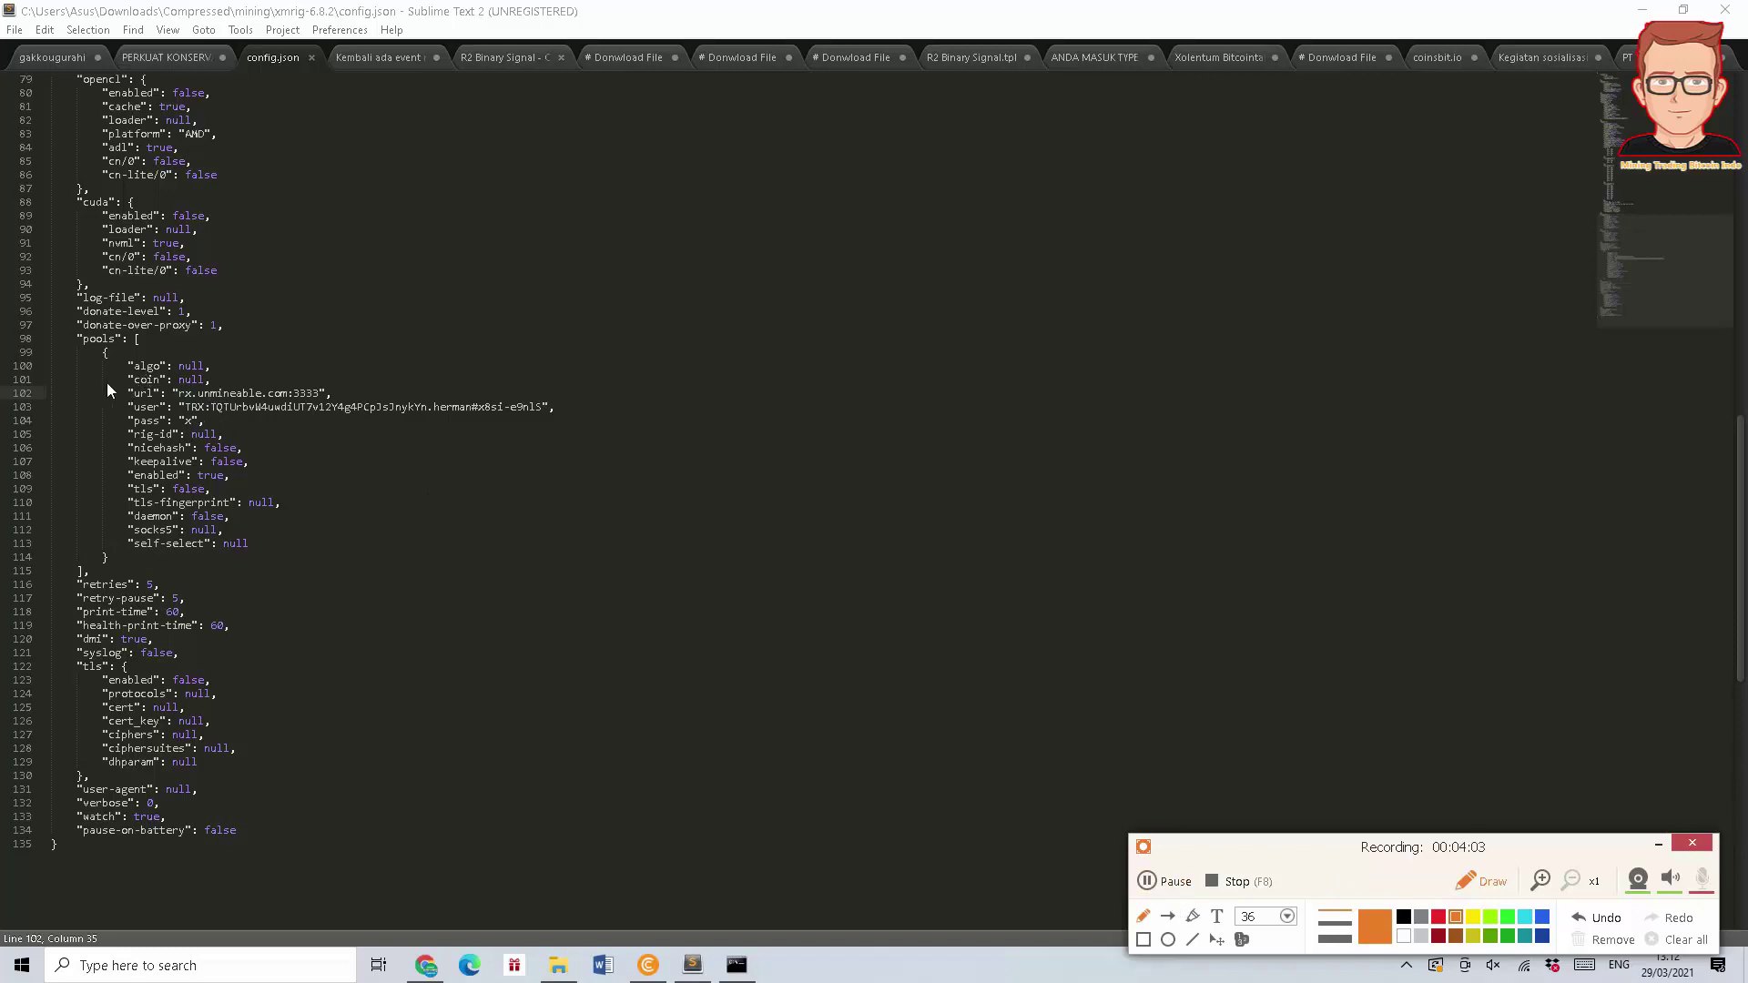
{"action": "left_click_drag", "start_coordinate": [106, 382], "coordinate": [115, 379]}
{"action": "left_click_drag", "start_coordinate": [505, 624], "coordinate": [815, 601]}
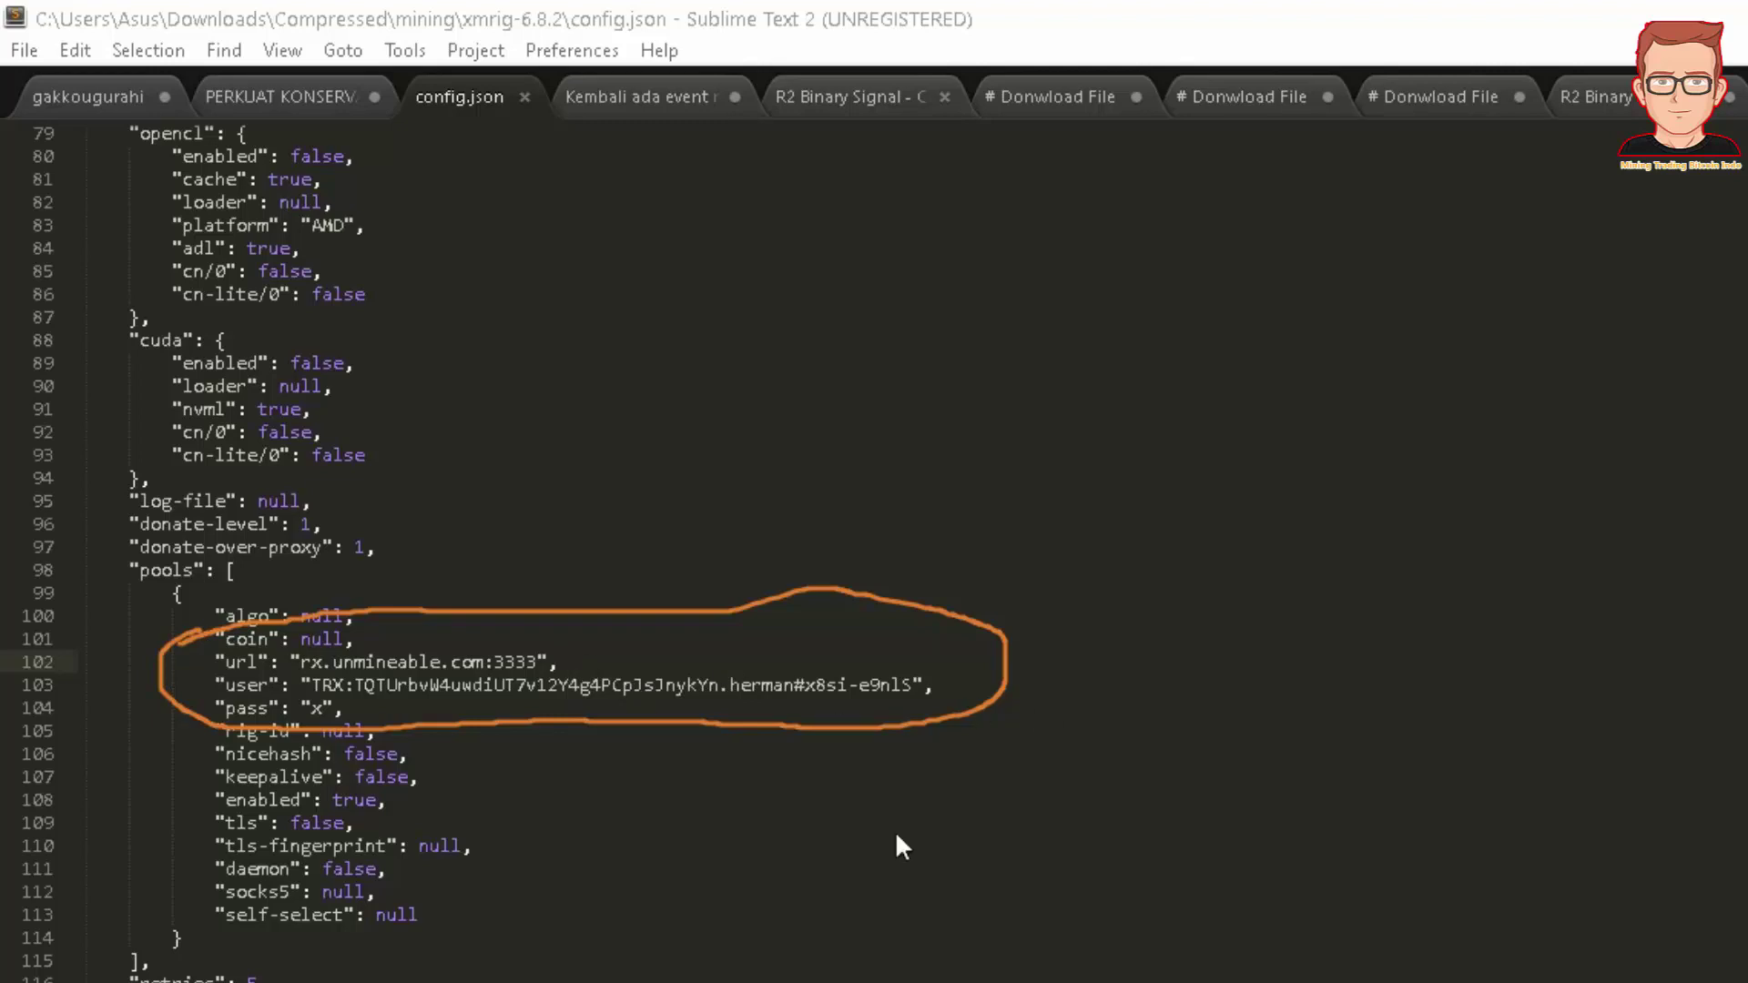
Add a text note below the circled pools lines beginning "disini kita ganti untuk url : sesuaikan de"
{"action": "type", "text": "tdisi"}
{"action": "type", "text": "ni k"}
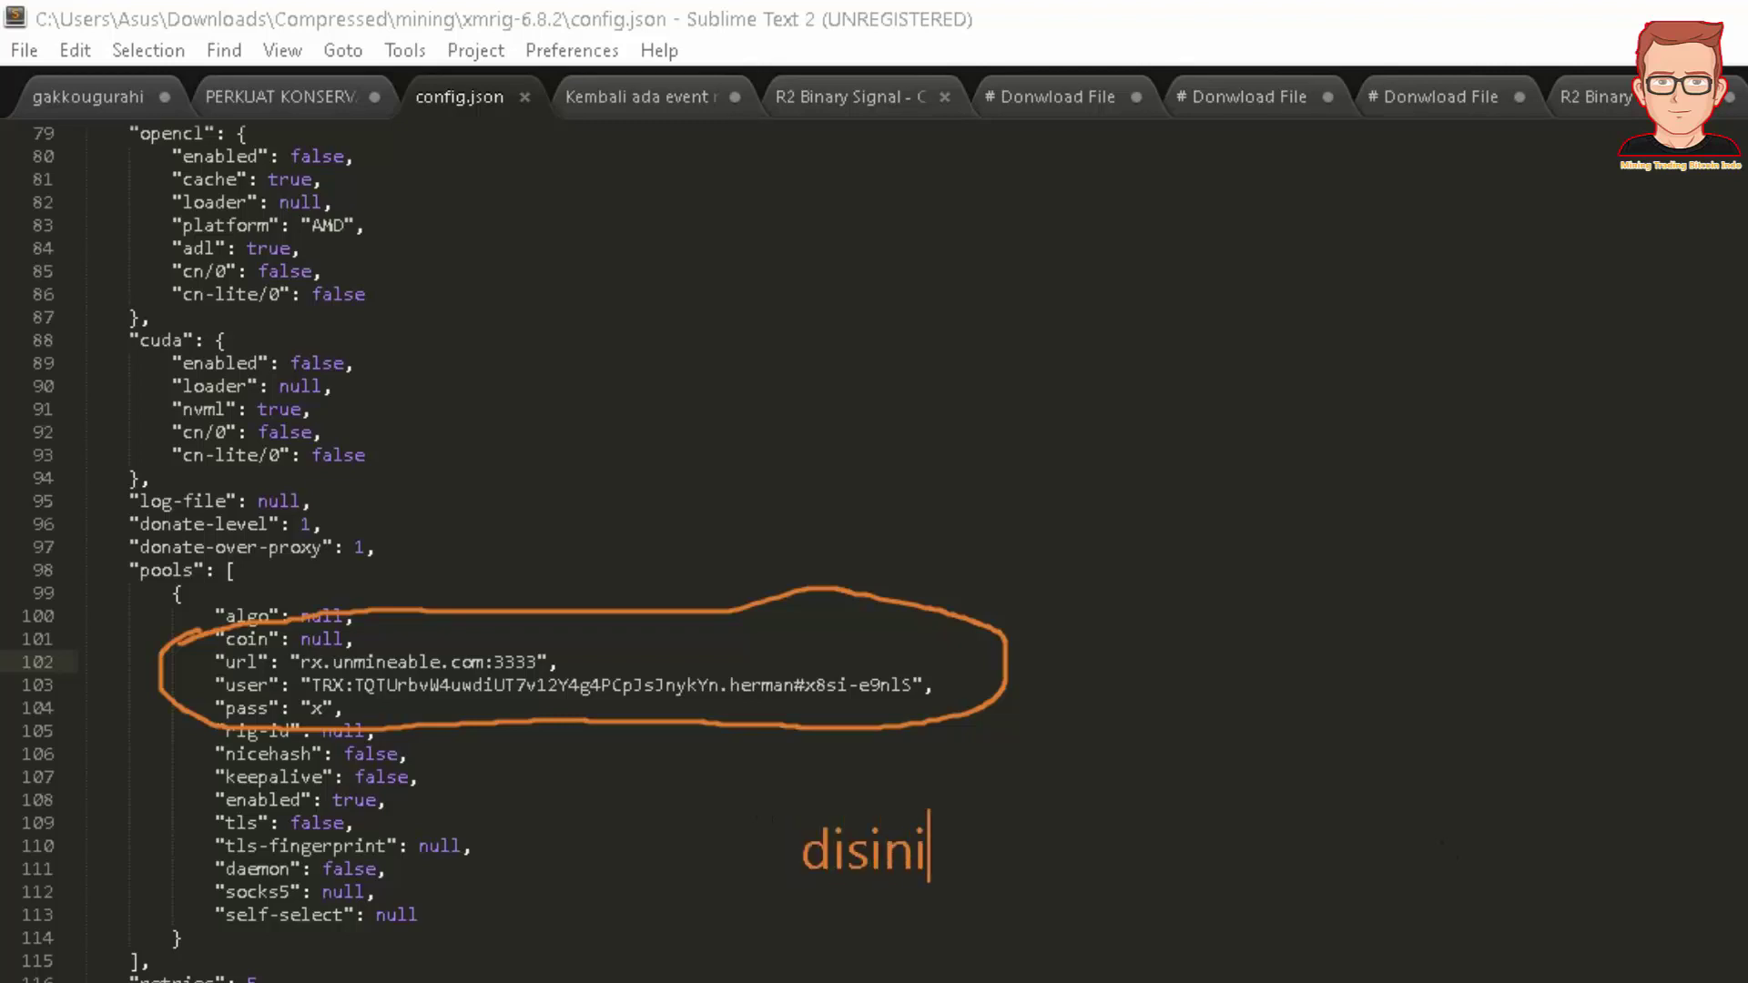
{"action": "type", "text": "a "}
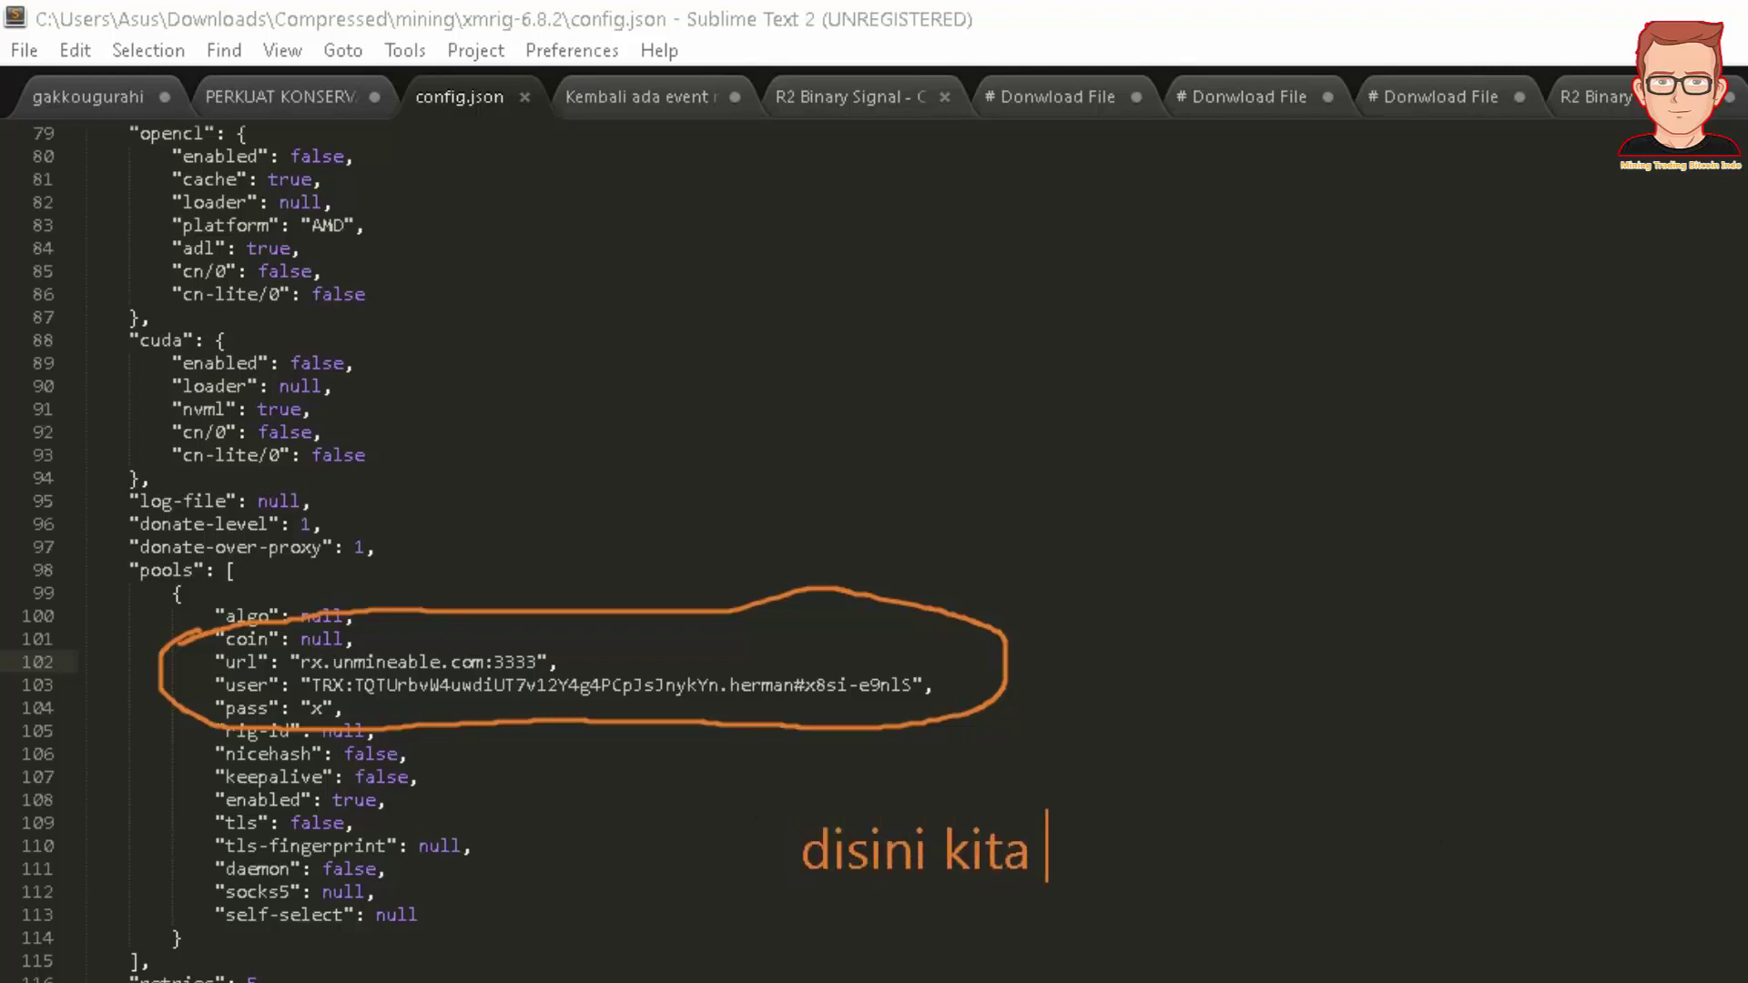
{"action": "type", "text": "ganti u"}
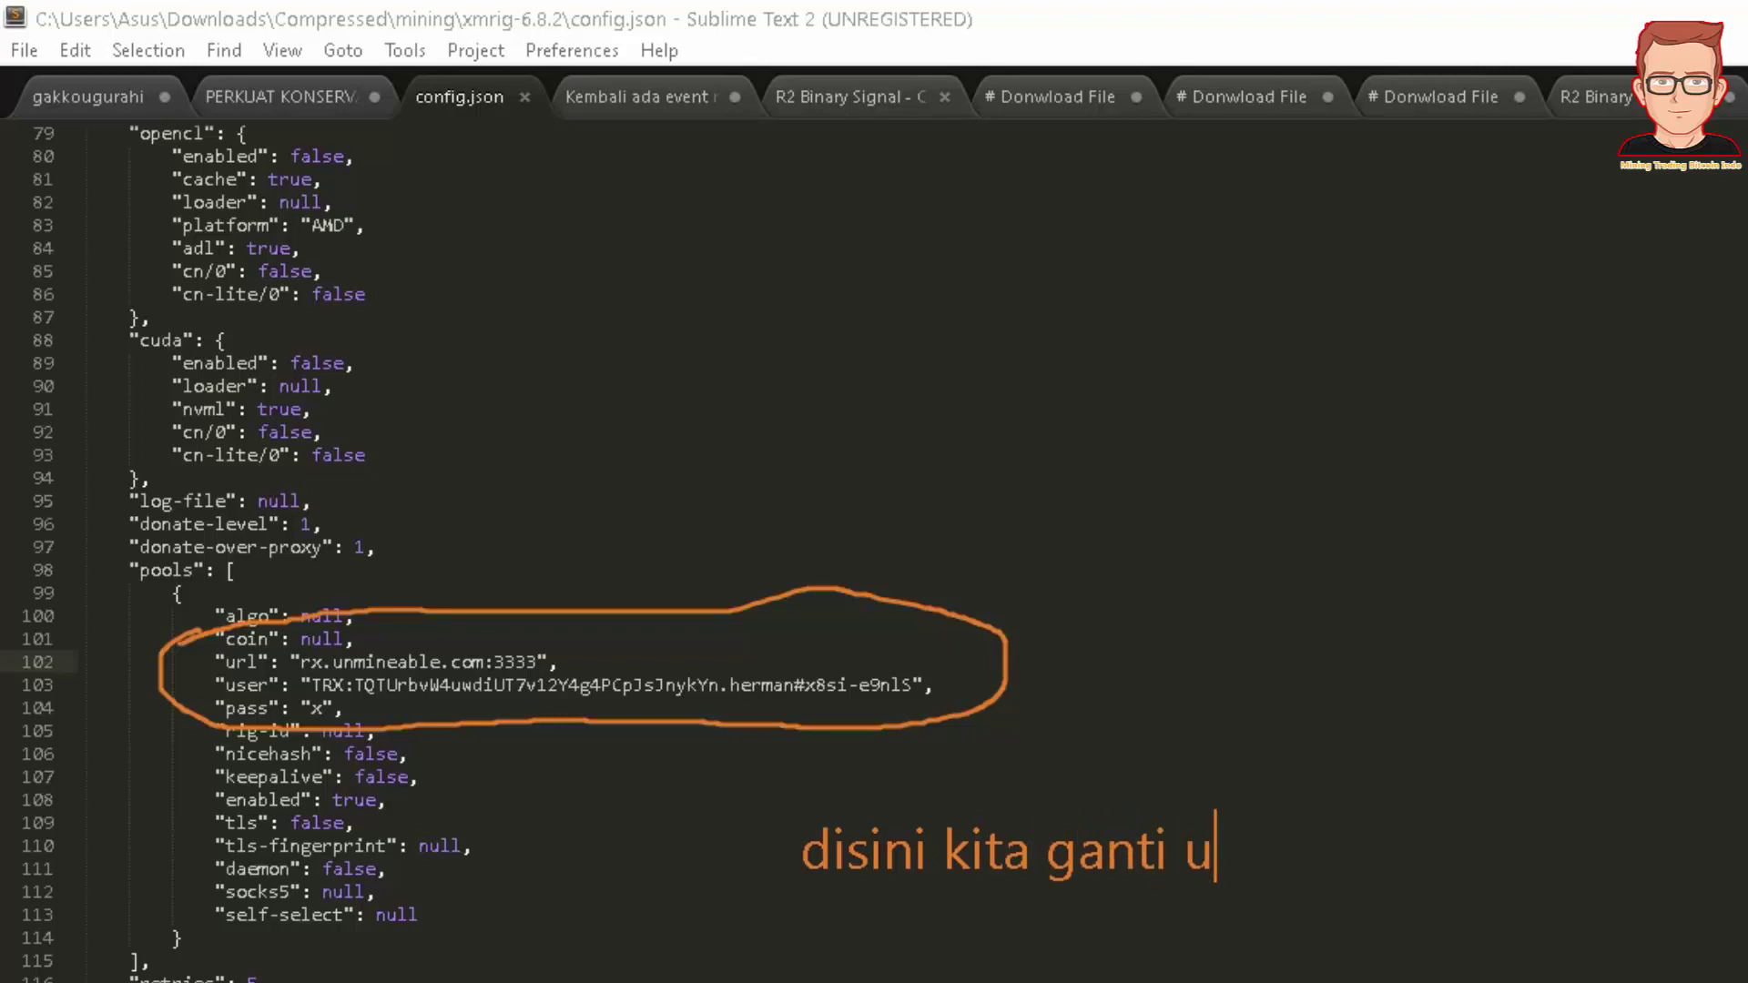
{"action": "type", "text": "ntuk "}
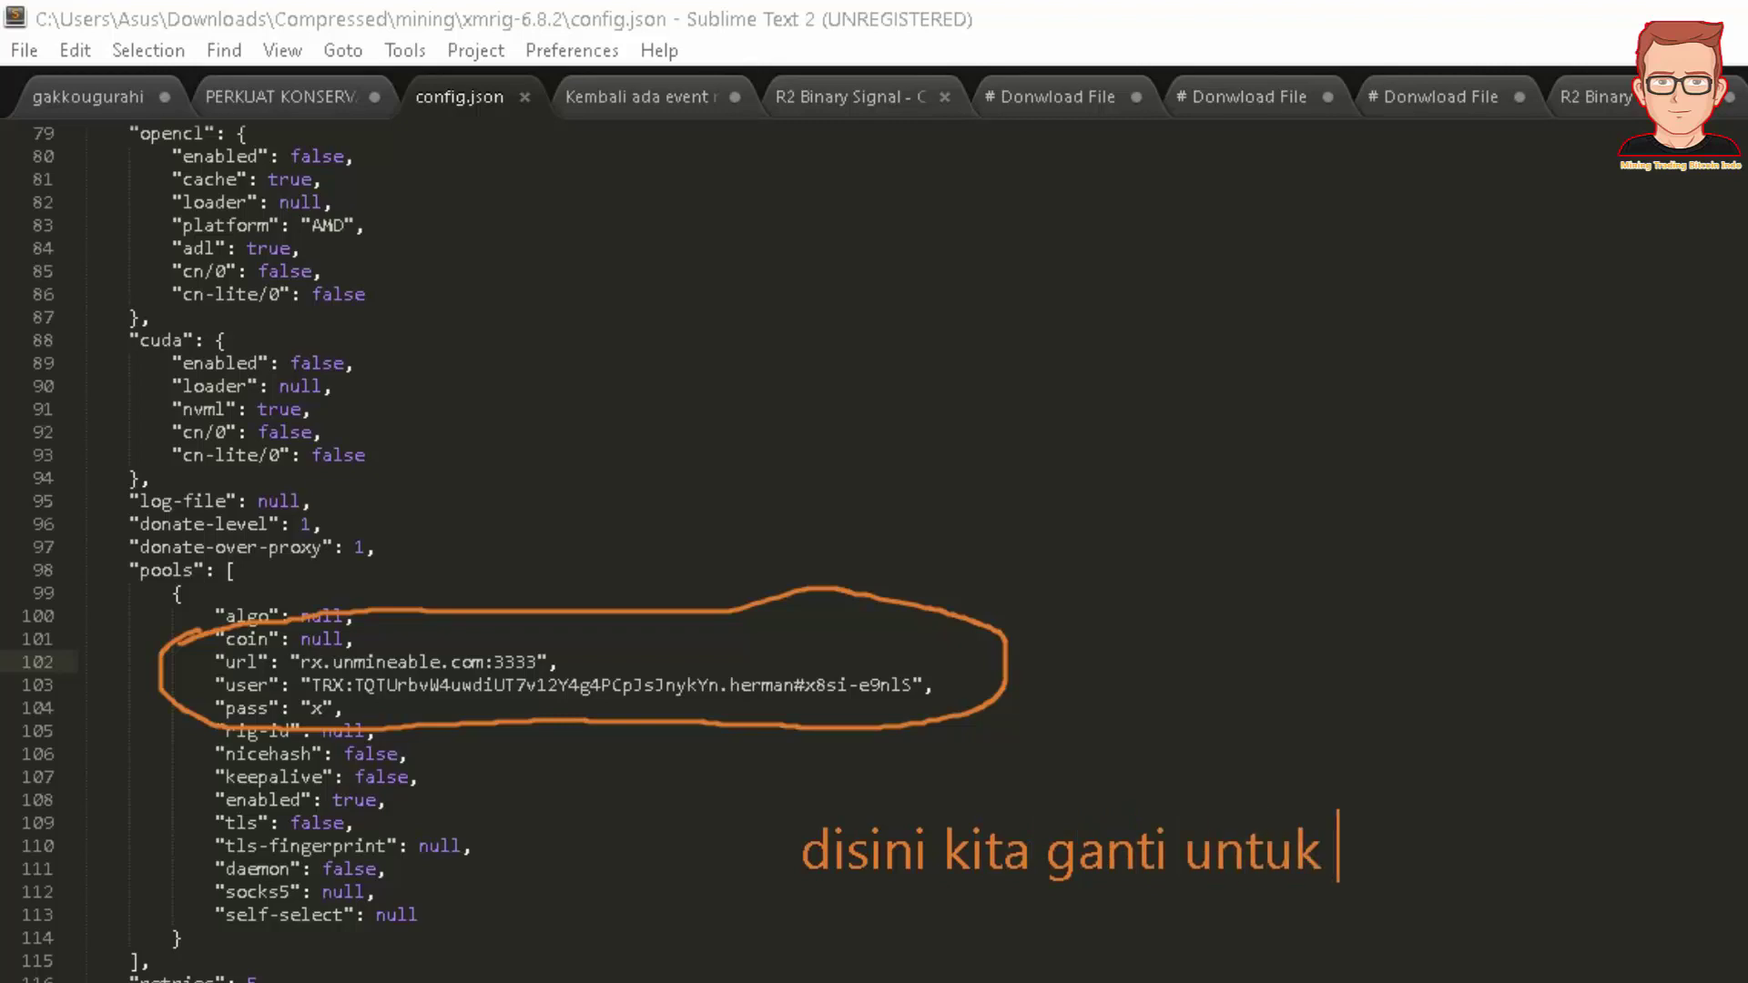
{"action": "type", "text": "url : "}
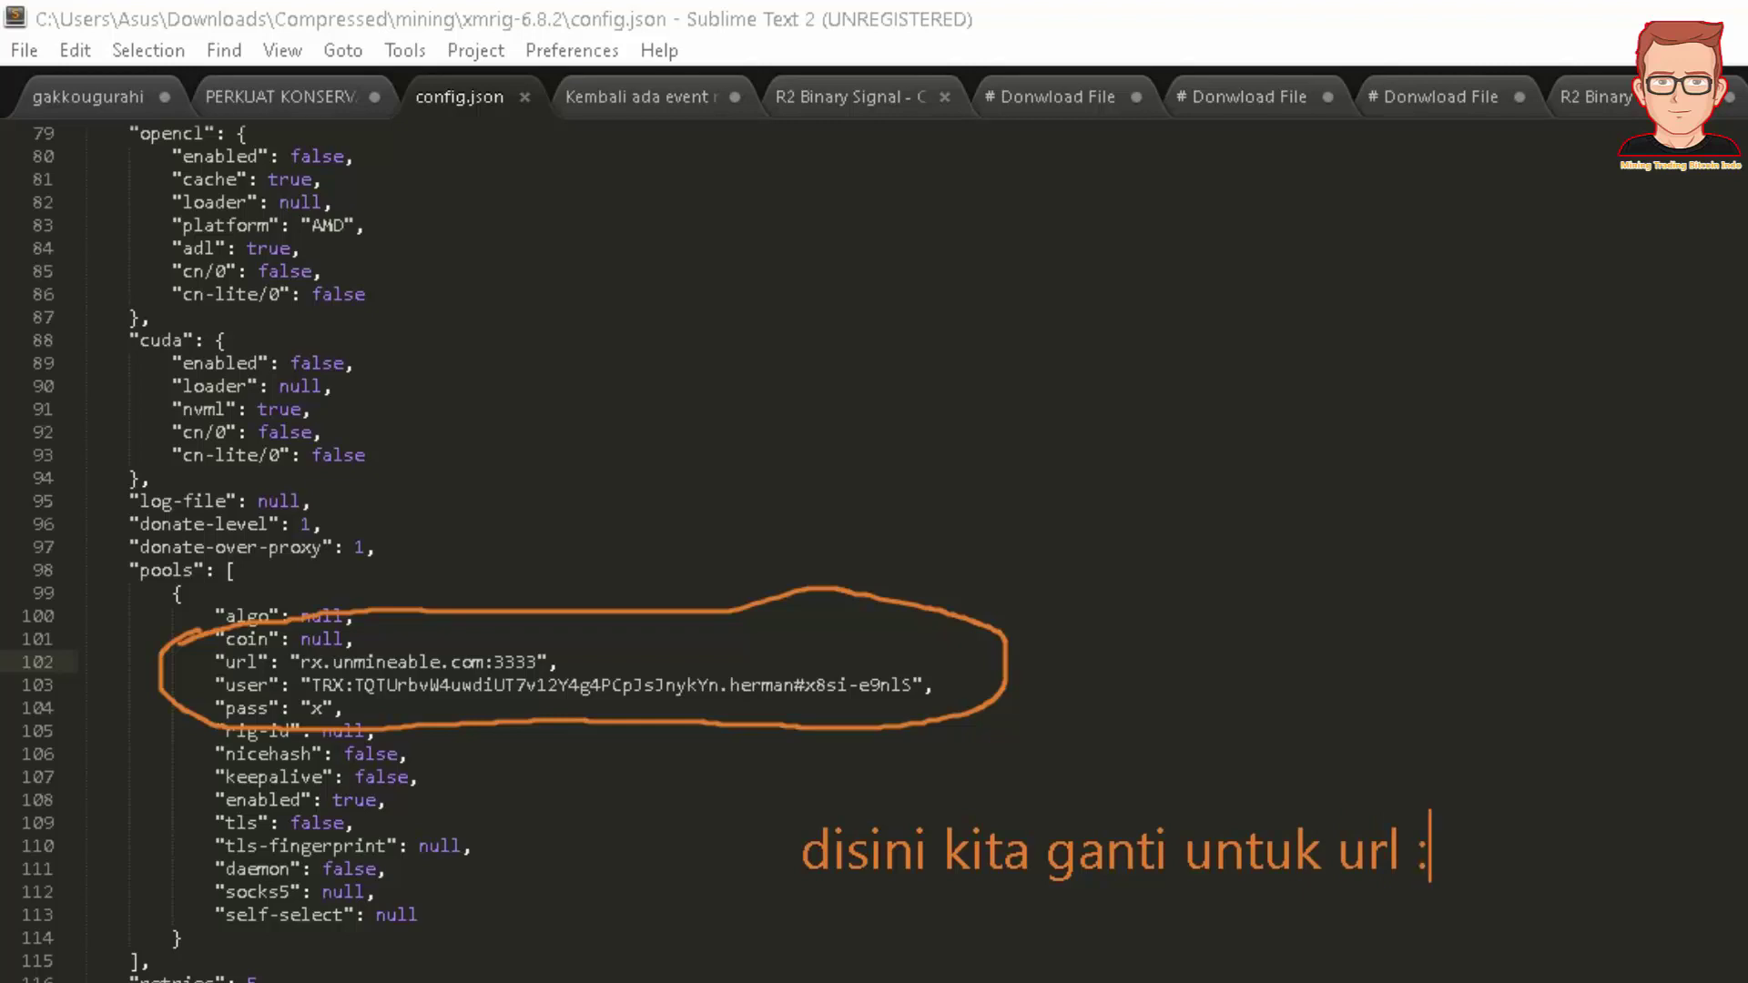
{"action": "type", "text": "se"}
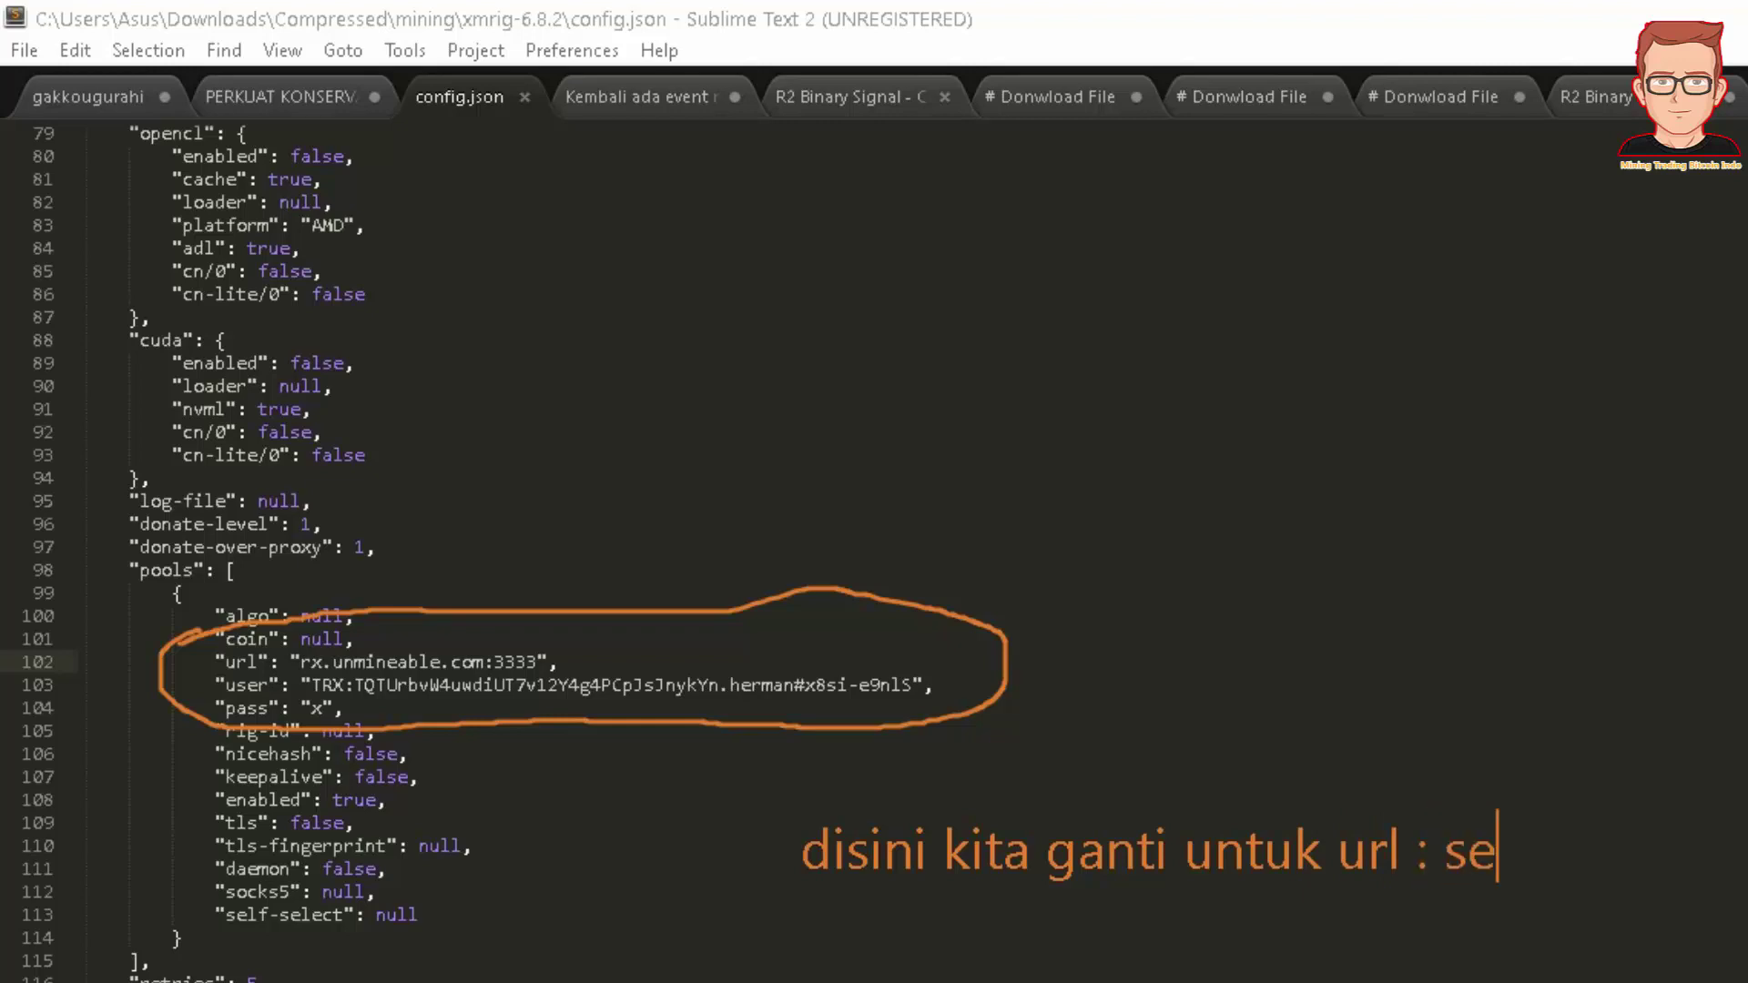
{"action": "type", "text": "suaik"}
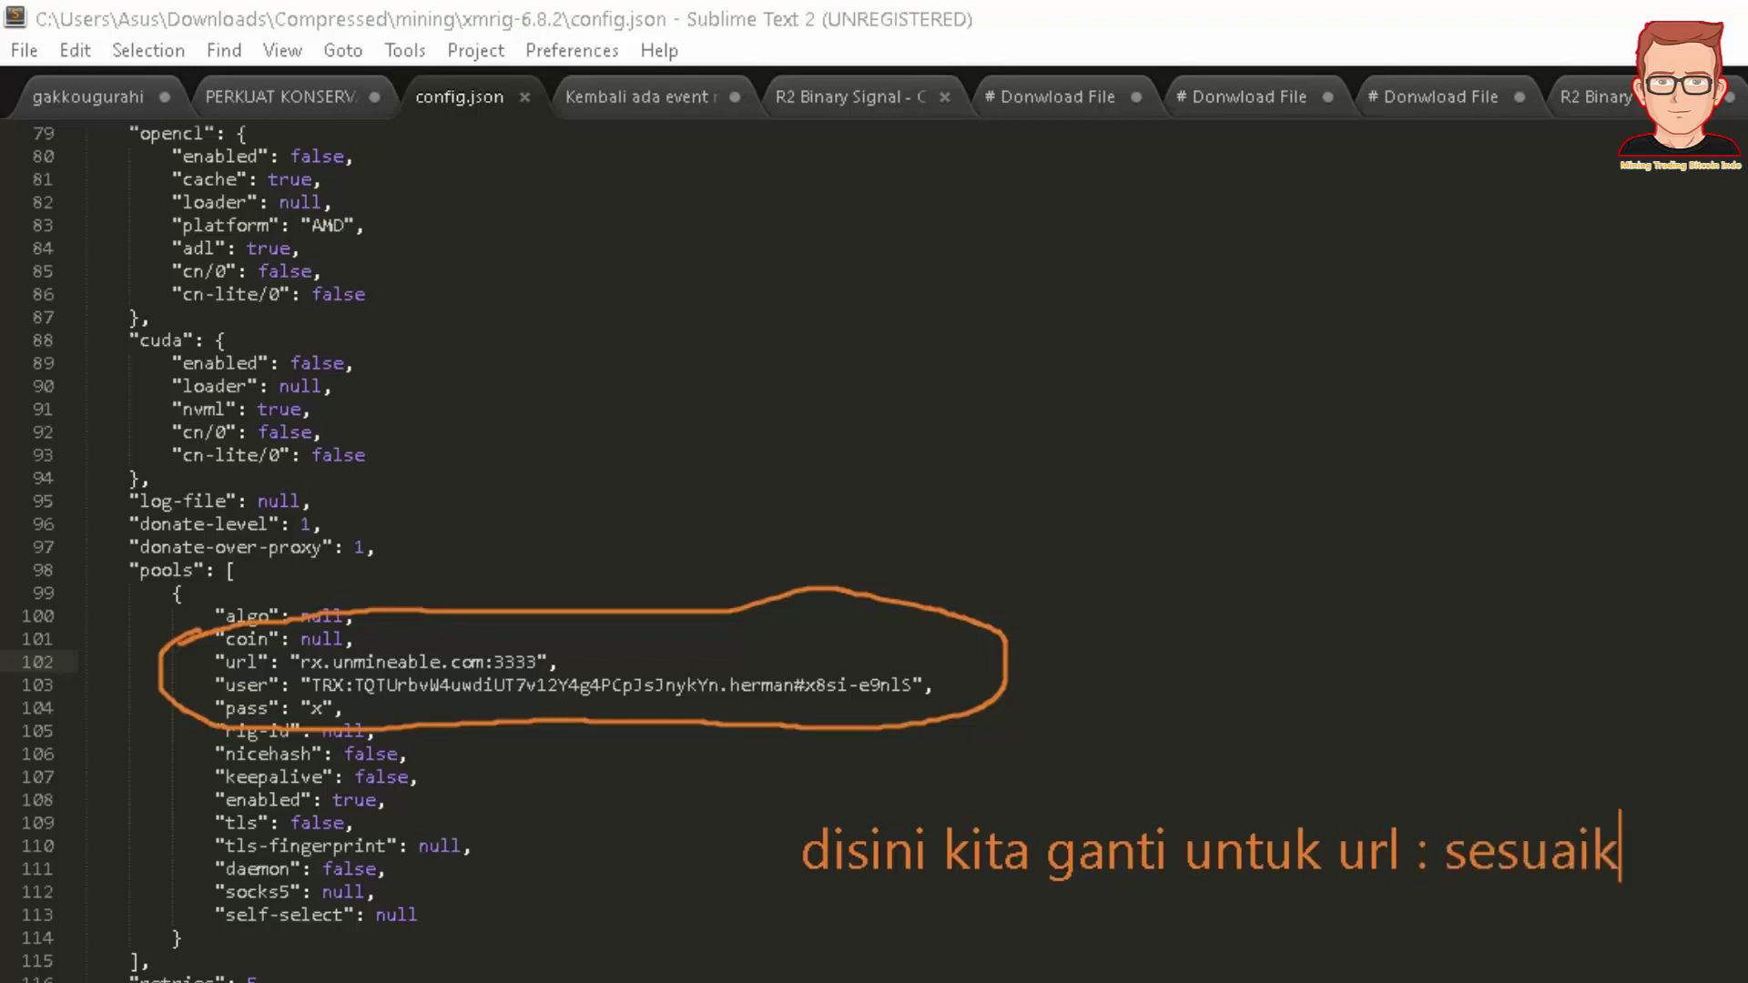
{"action": "type", "text": "an de"}
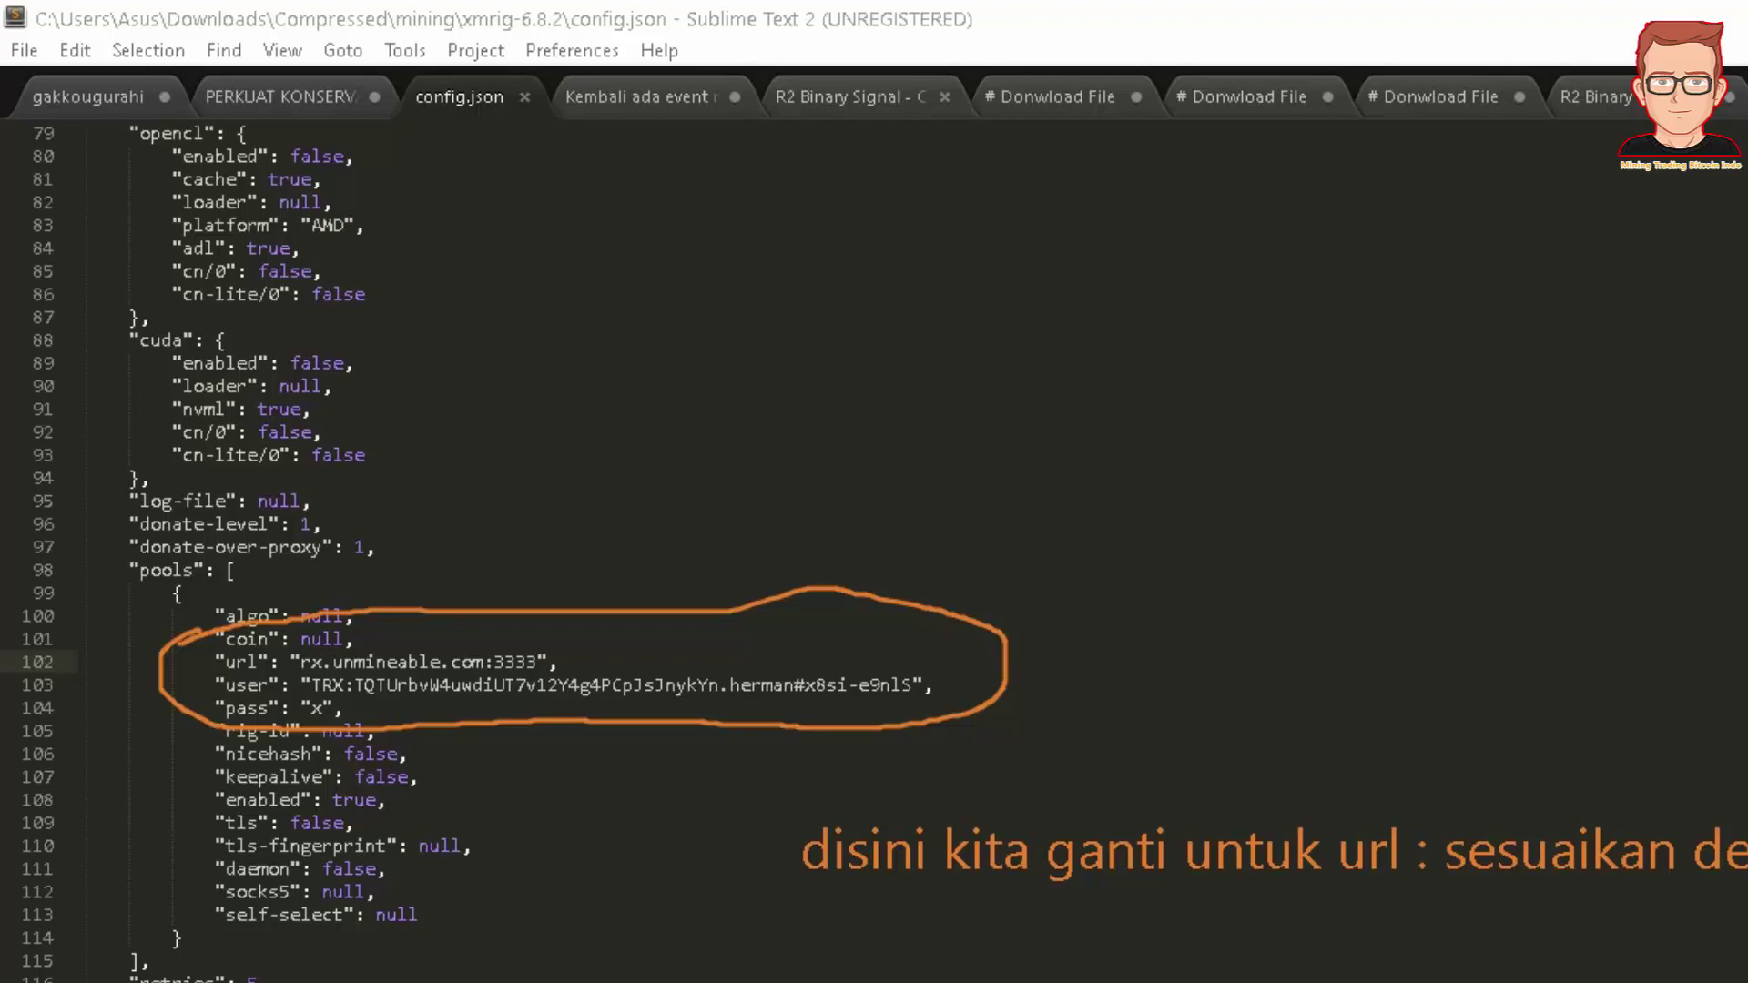
Add a second line to the note reading "terus untuk usernya : di ganti wallet saja"
{"action": "key", "text": "Return"}
{"action": "type", "text": "terus"}
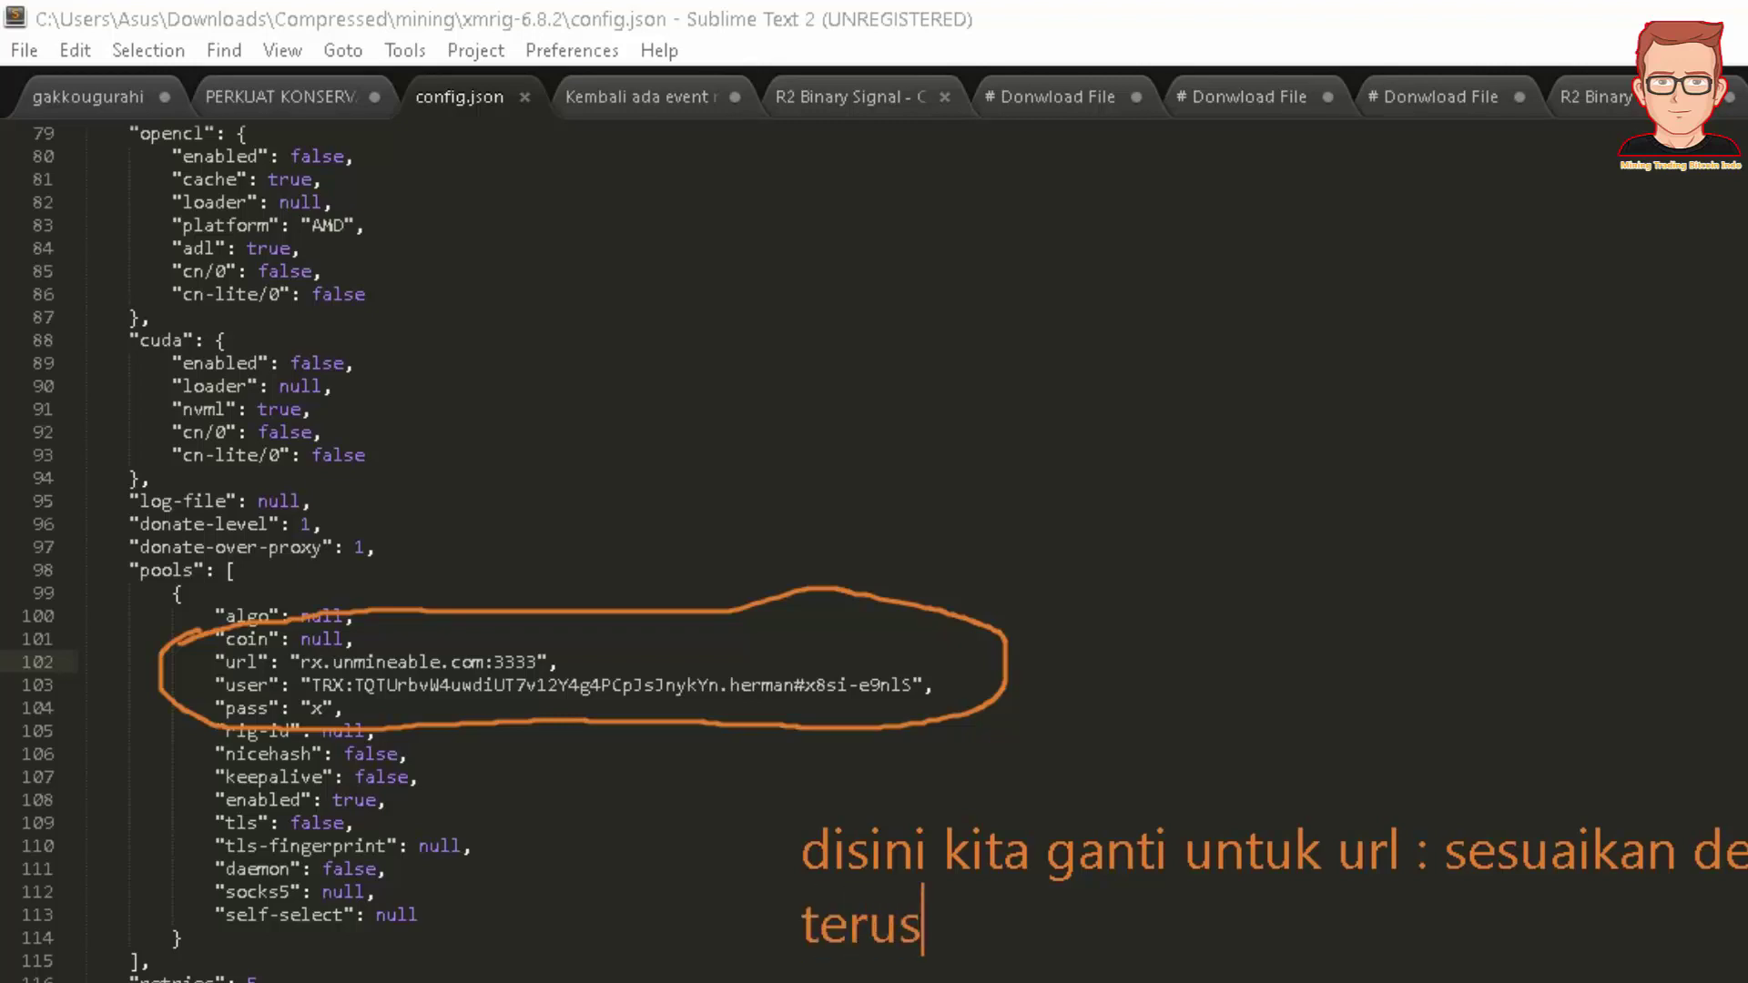
{"action": "type", "text": " untu"}
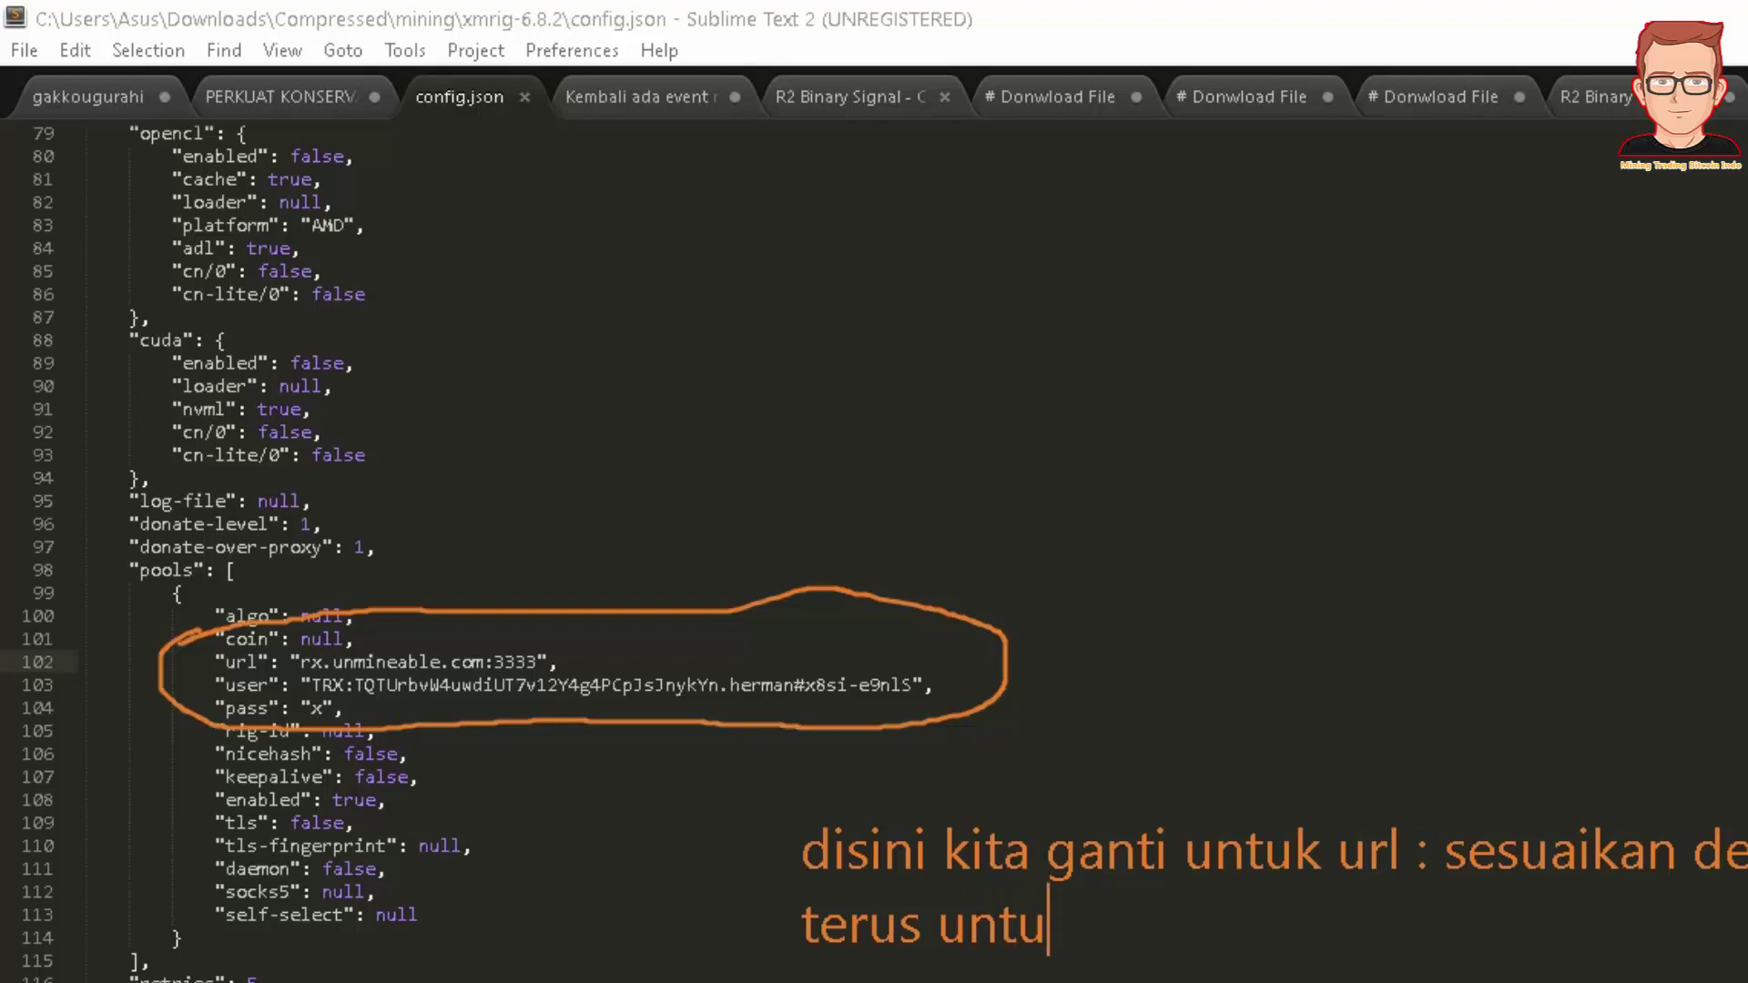
{"action": "type", "text": "k userny"}
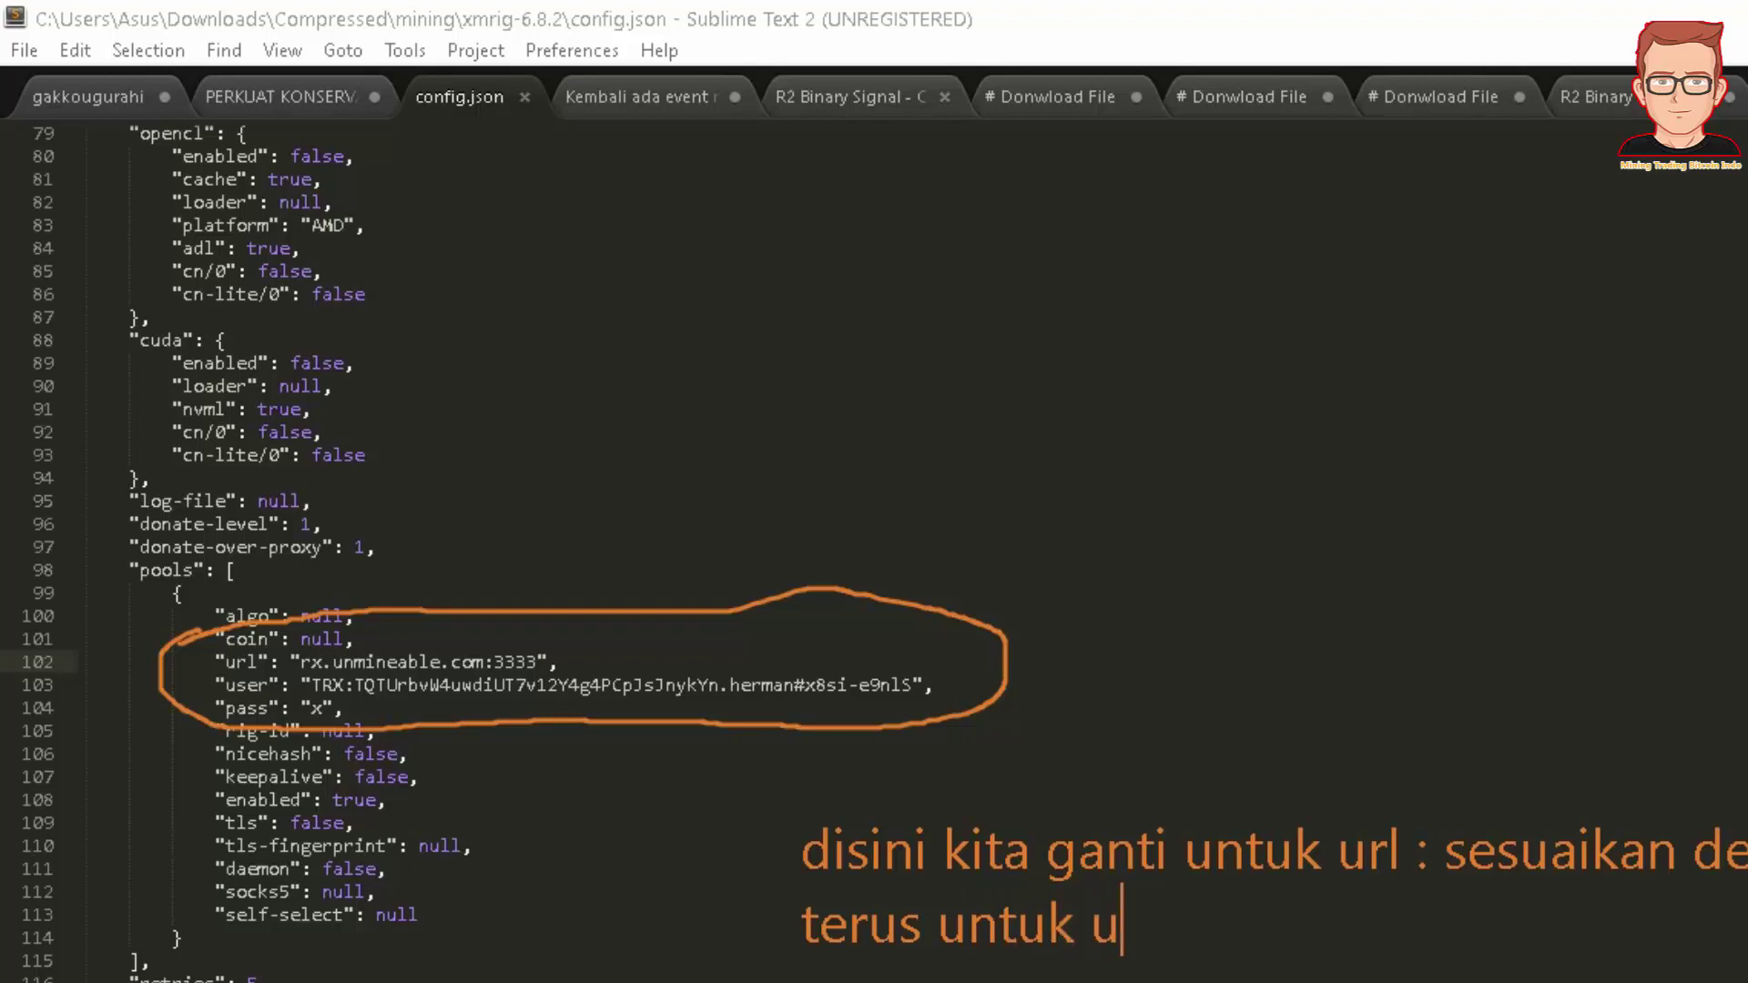
{"action": "type", "text": "a "}
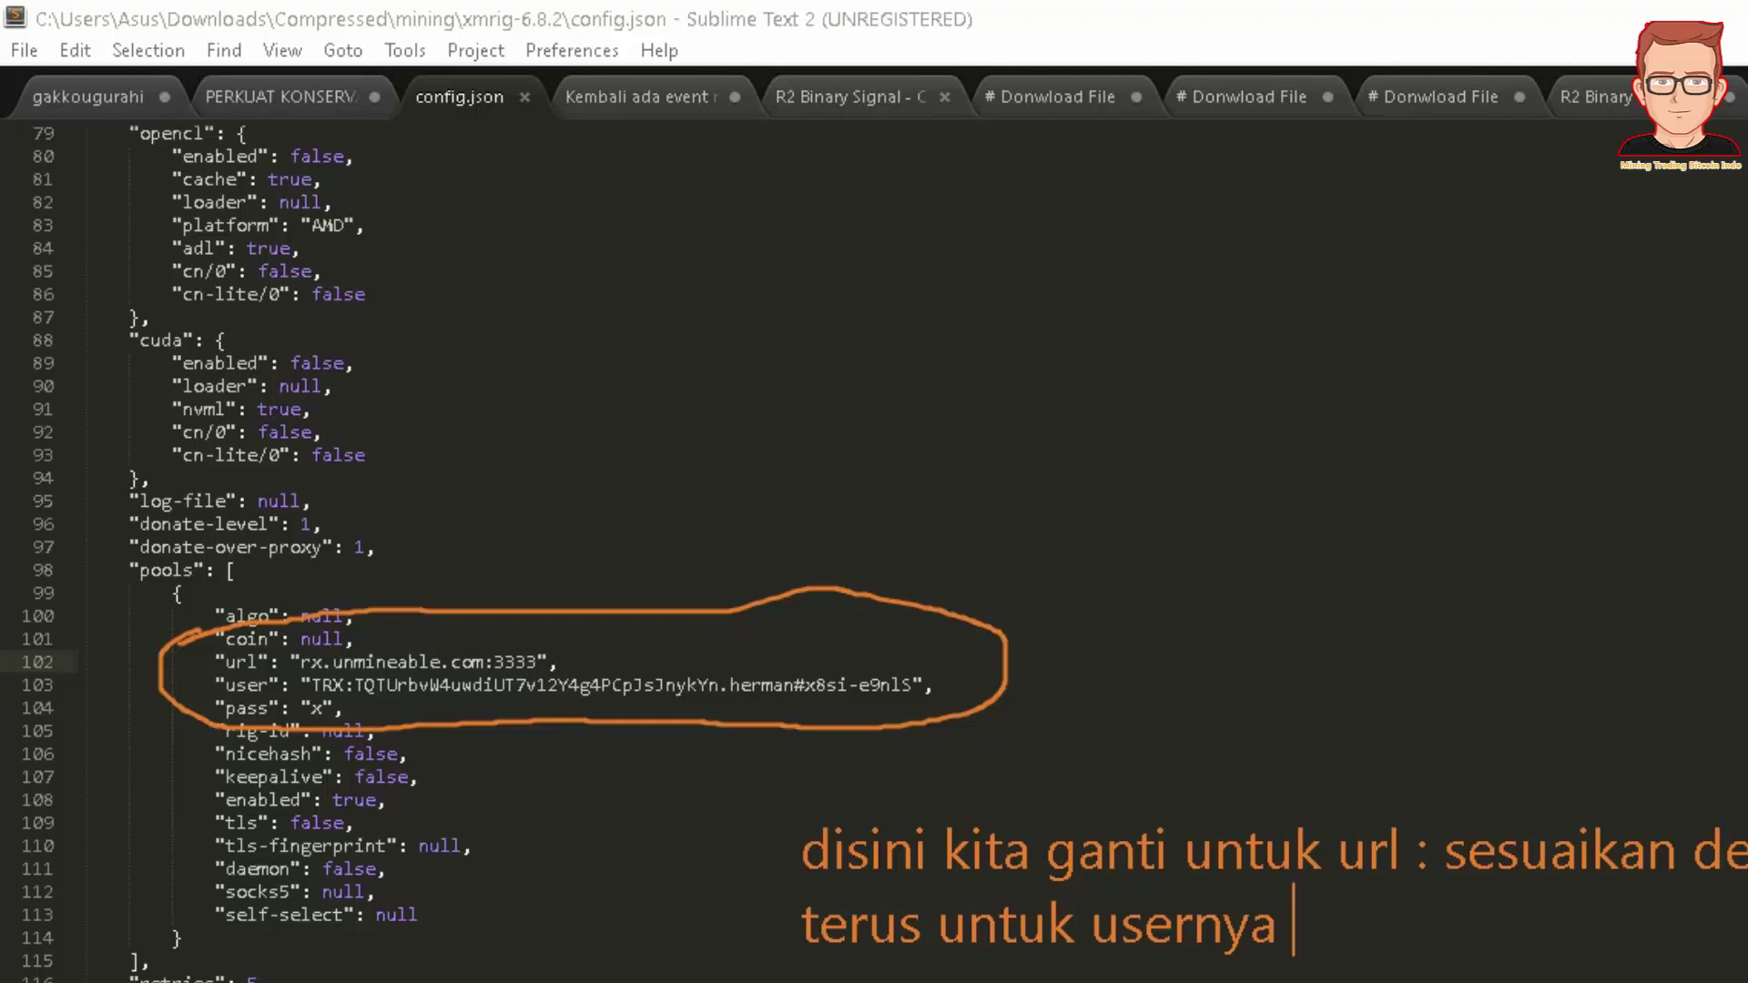
{"action": "type", "text": ": di g"}
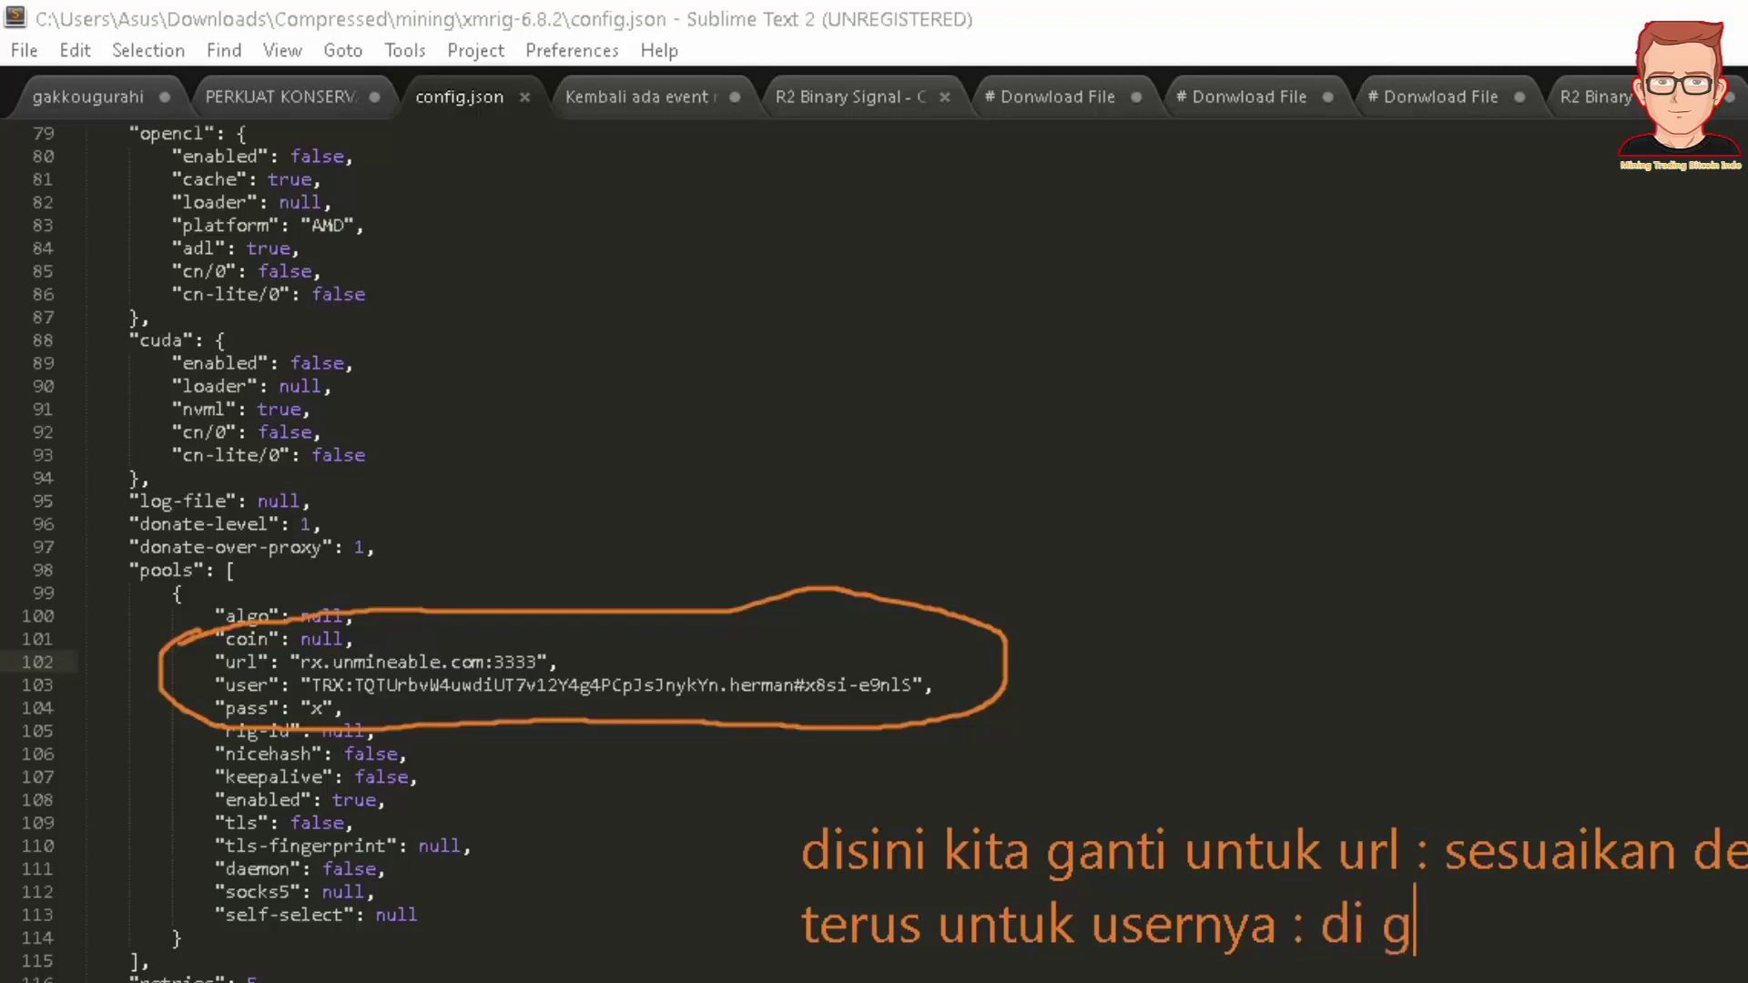
{"action": "type", "text": "anti w"}
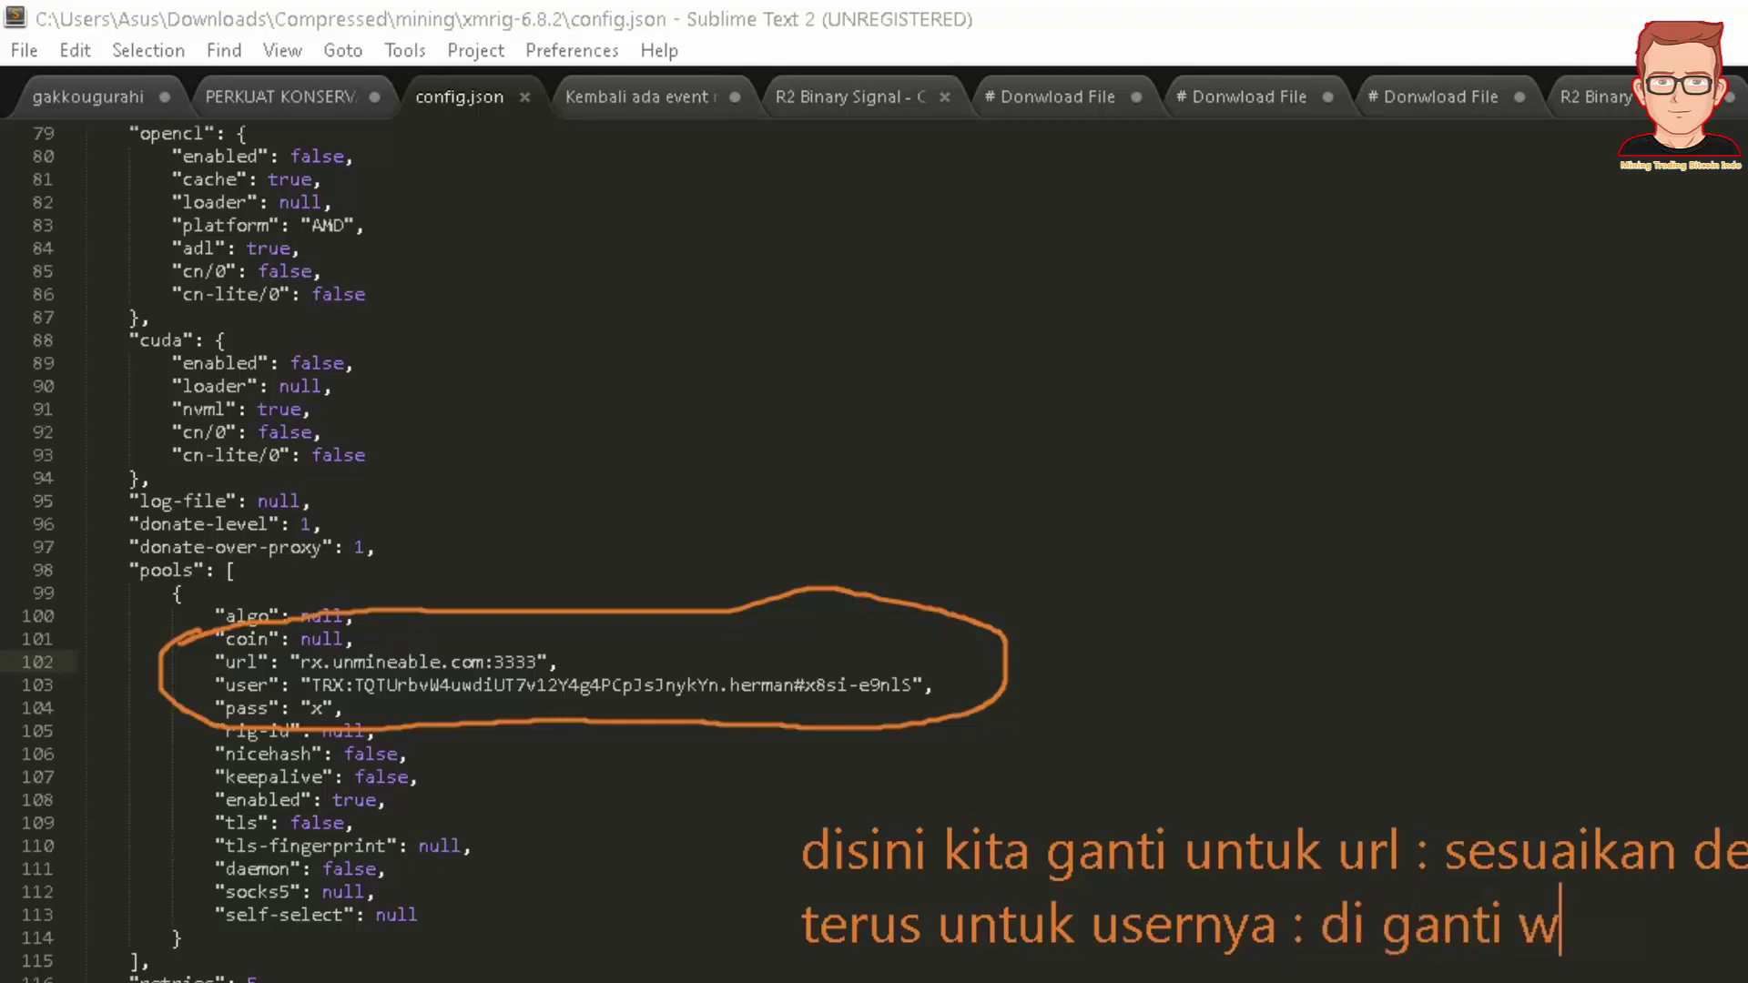
{"action": "type", "text": "allet saja"}
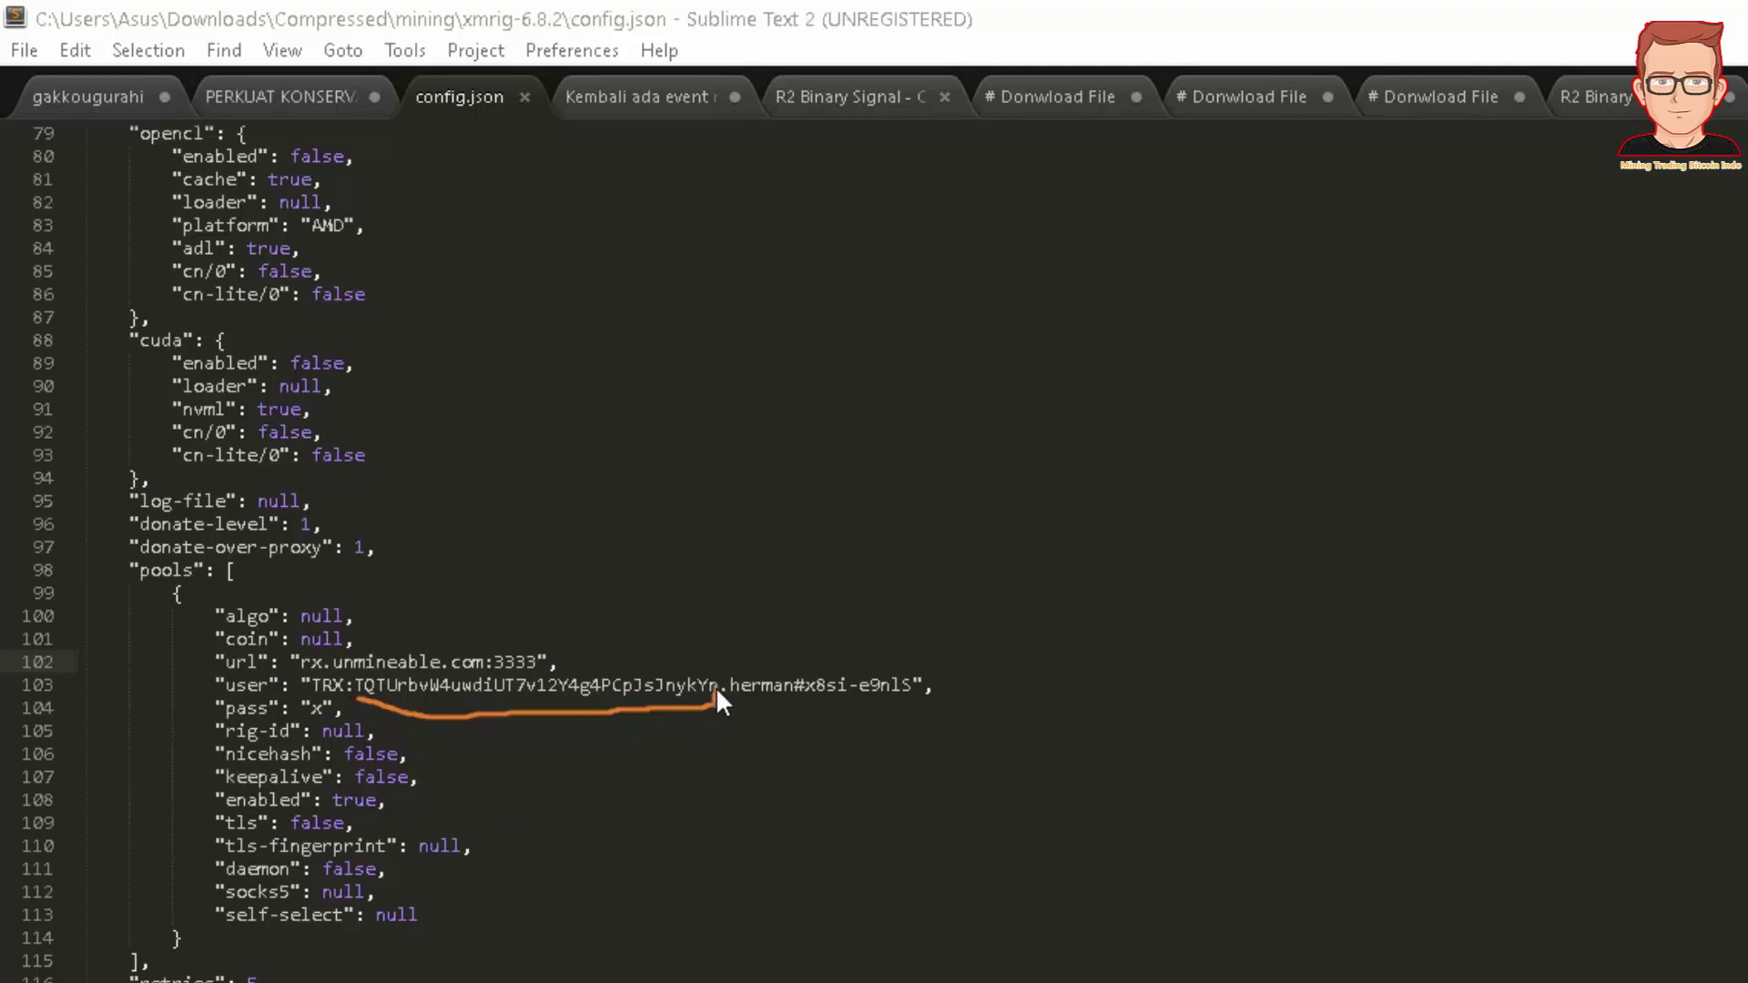
Mark the wallet address on the user line of the pools section with the freehand pen
{"action": "mouse_move", "coordinate": [716, 687]}
{"action": "left_mouse_down"}
{"action": "mouse_move", "coordinate": [707, 663]}
{"action": "mouse_move", "coordinate": [472, 661]}
{"action": "left_mouse_up"}
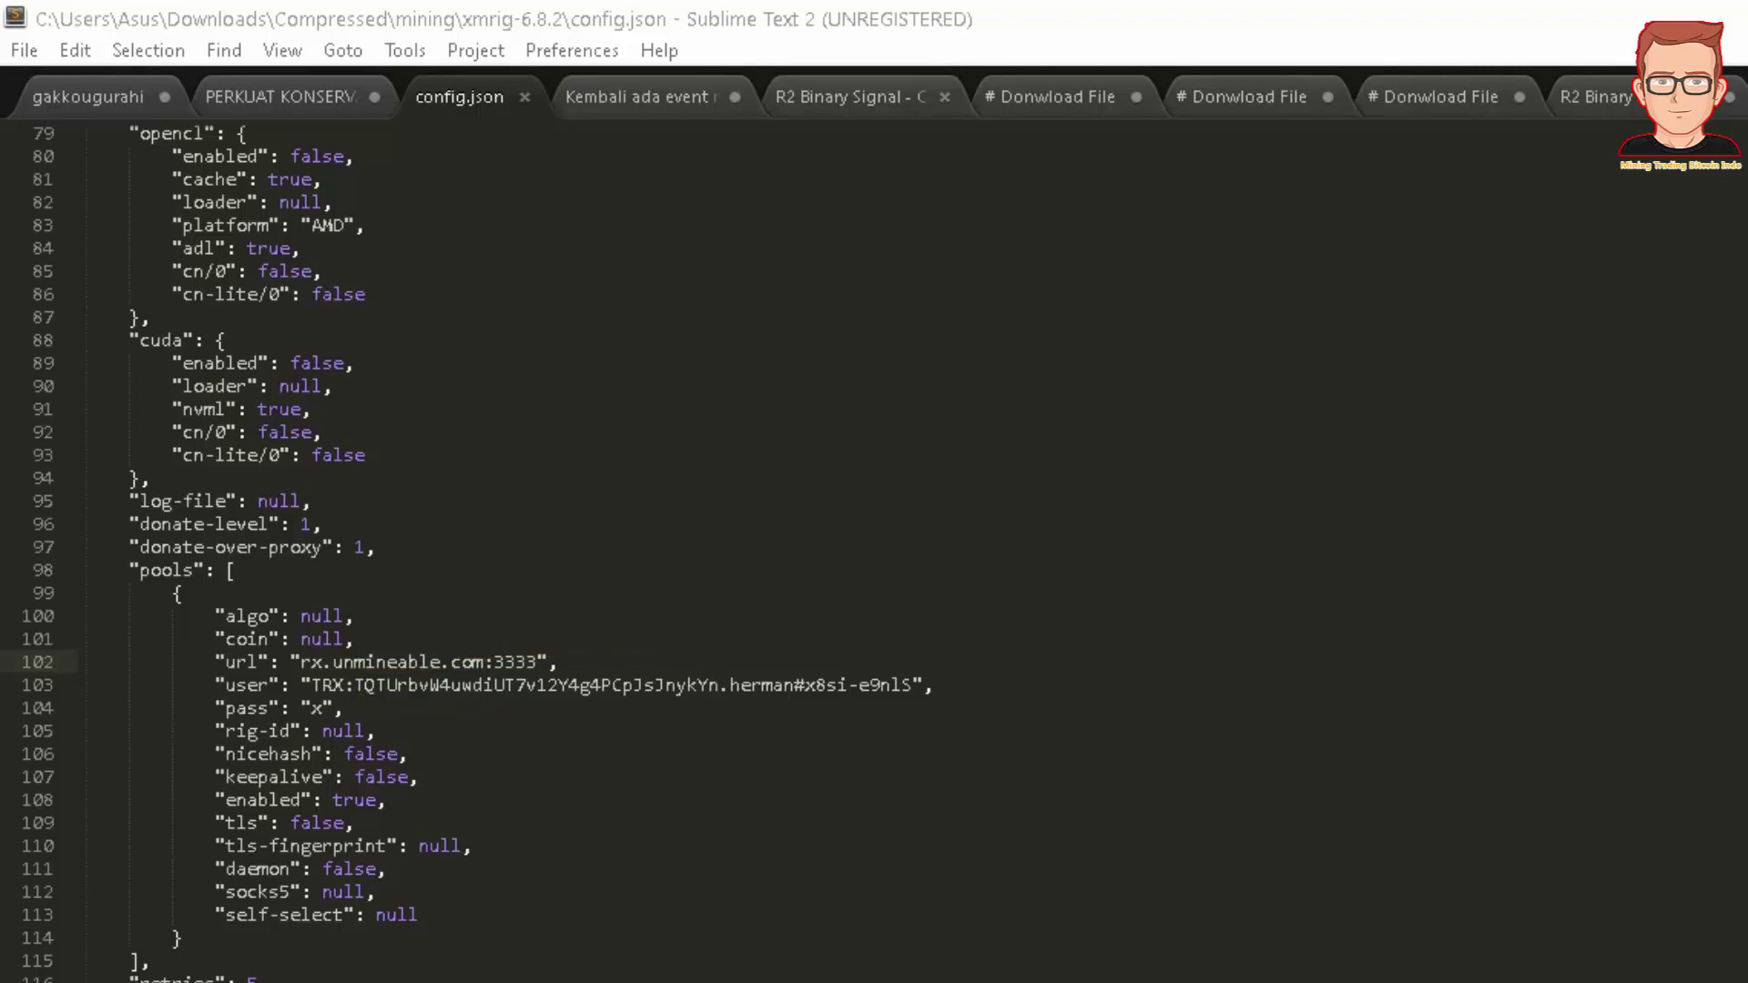
Run start.cmd from the xmrig-6.8.2 folder and move the XMRig console window slightly lower
{"action": "left_click", "coordinate": [16, 54]}
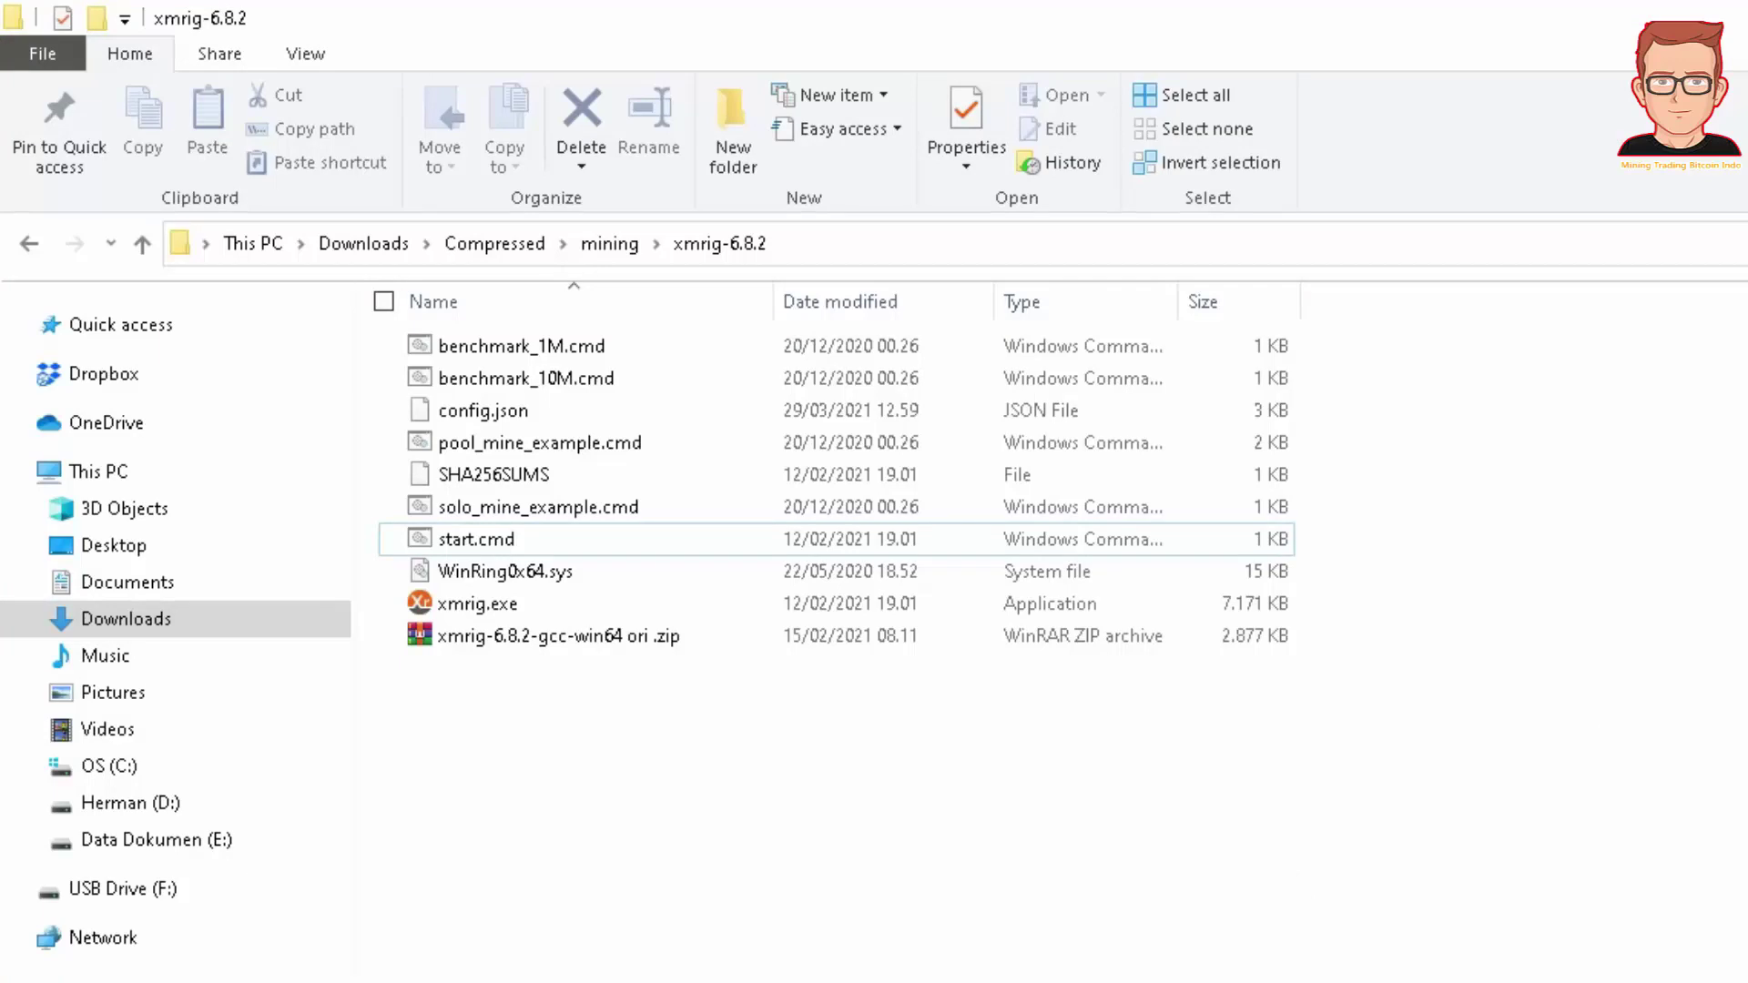
{"action": "left_click", "coordinate": [454, 542]}
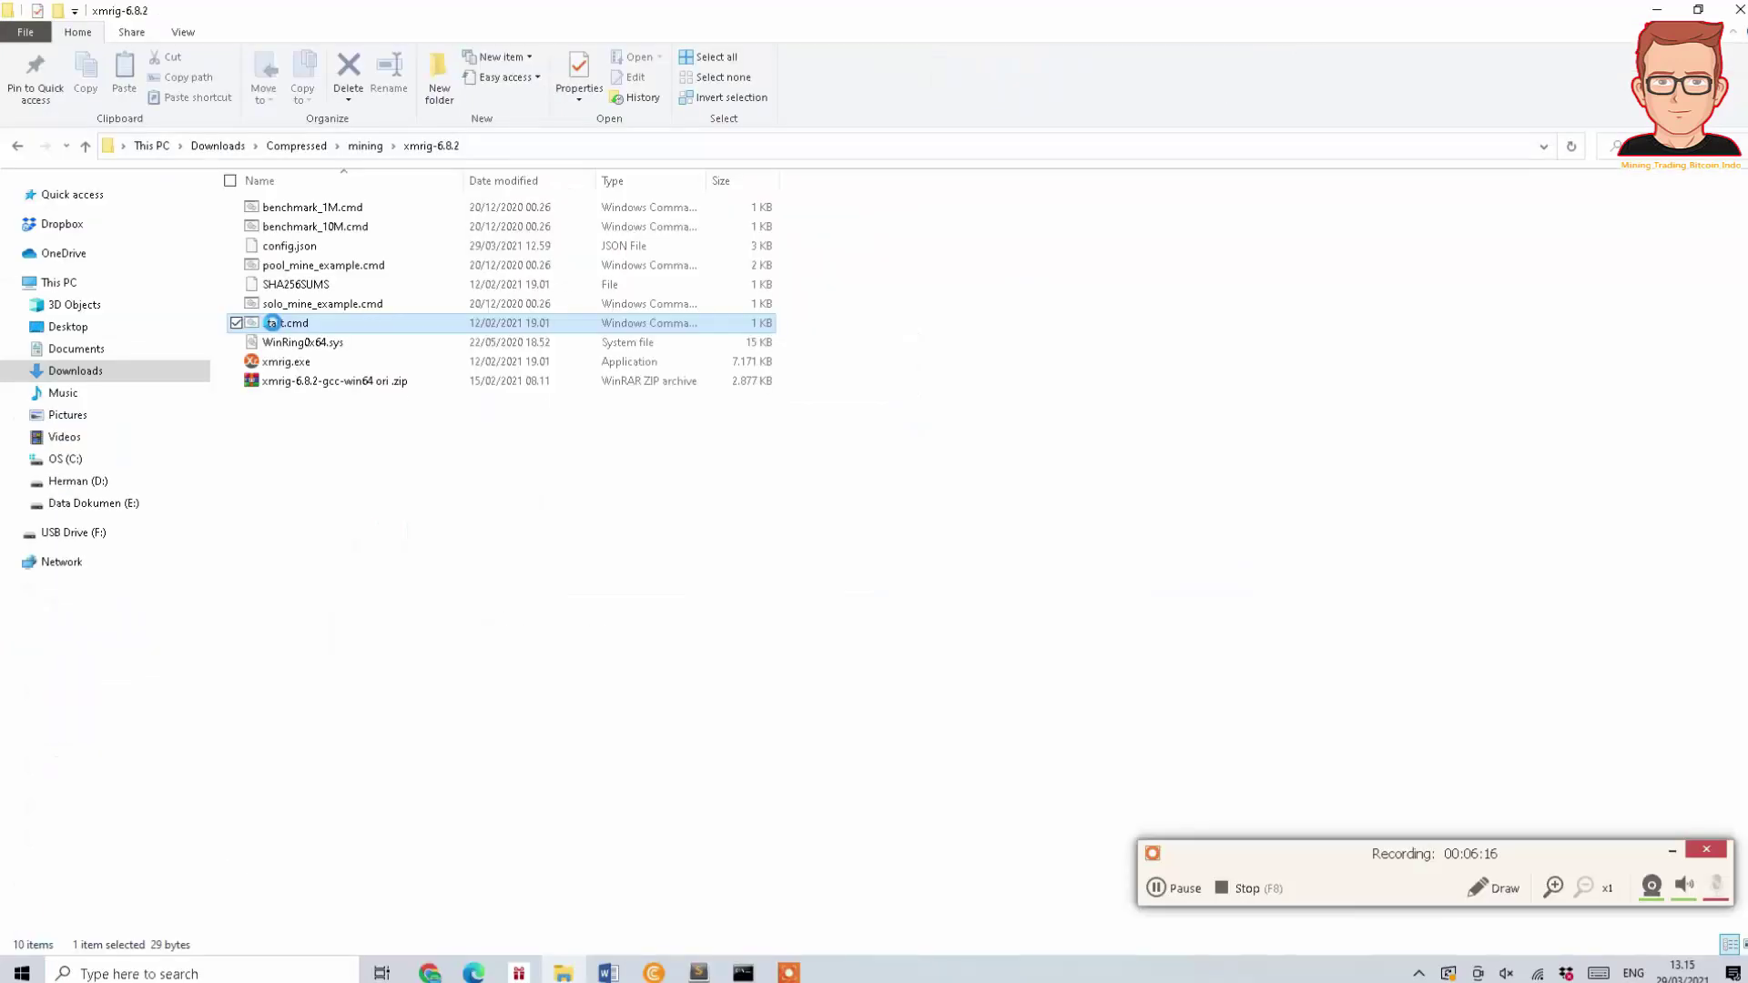
{"action": "right_click", "coordinate": [671, 326]}
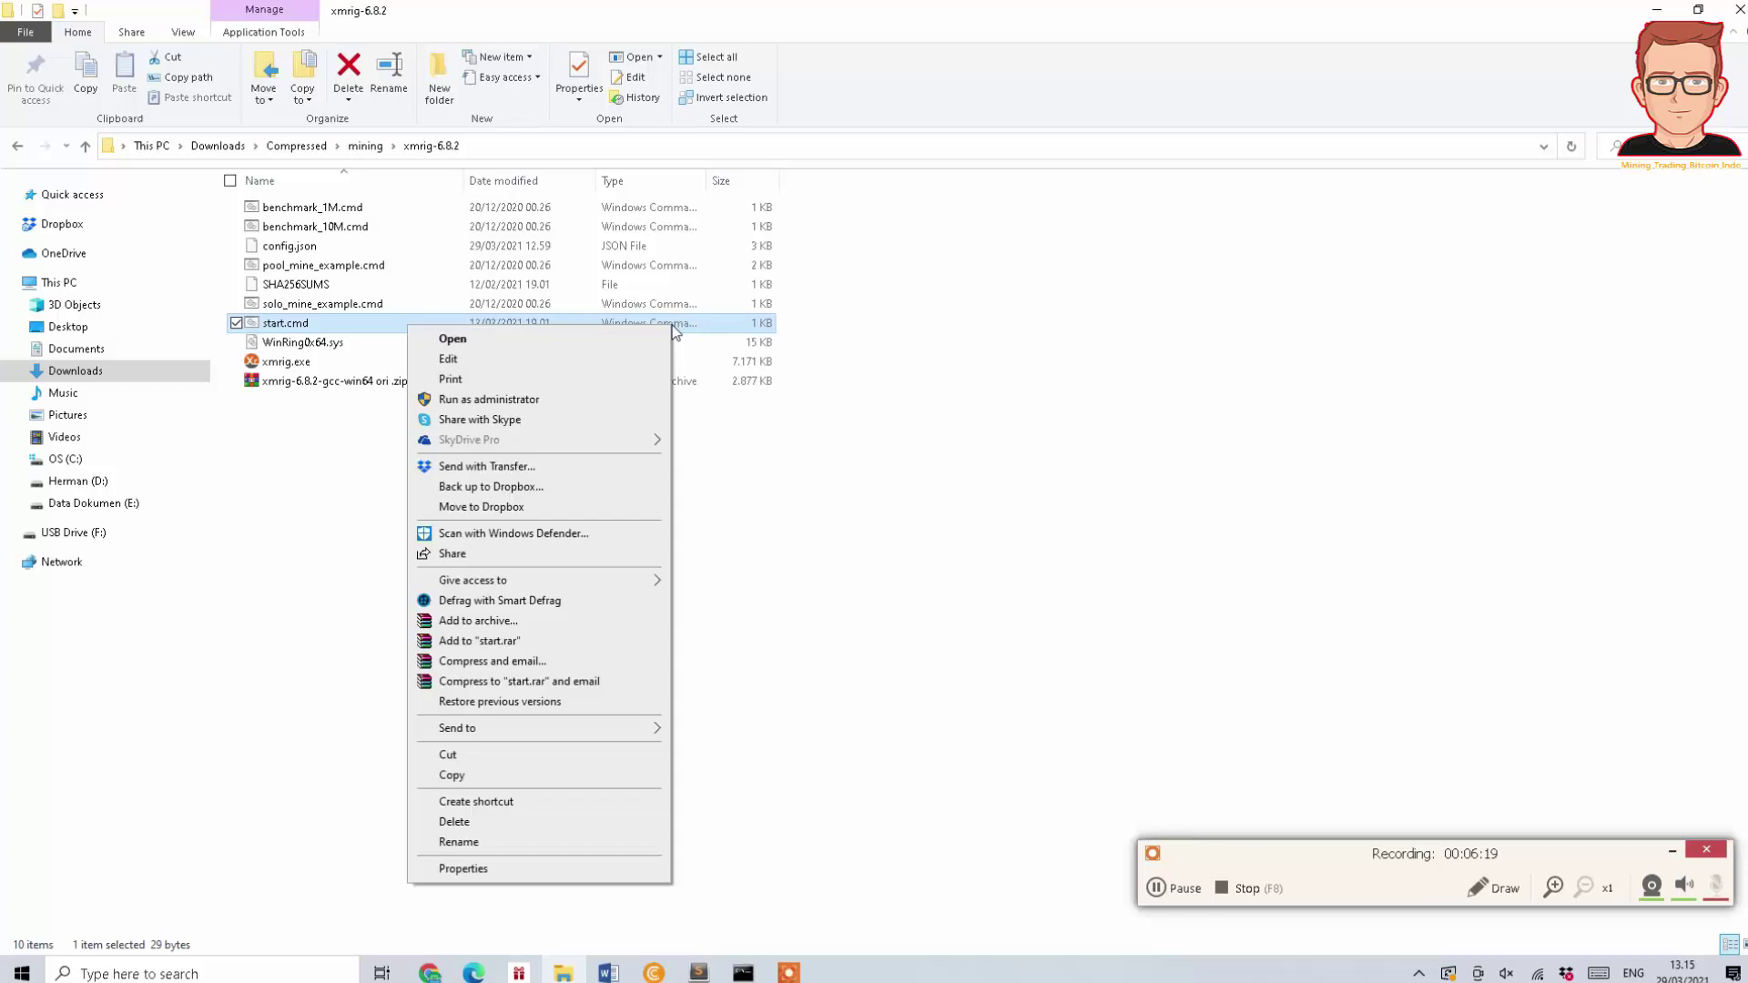
{"action": "left_click", "coordinate": [588, 347]}
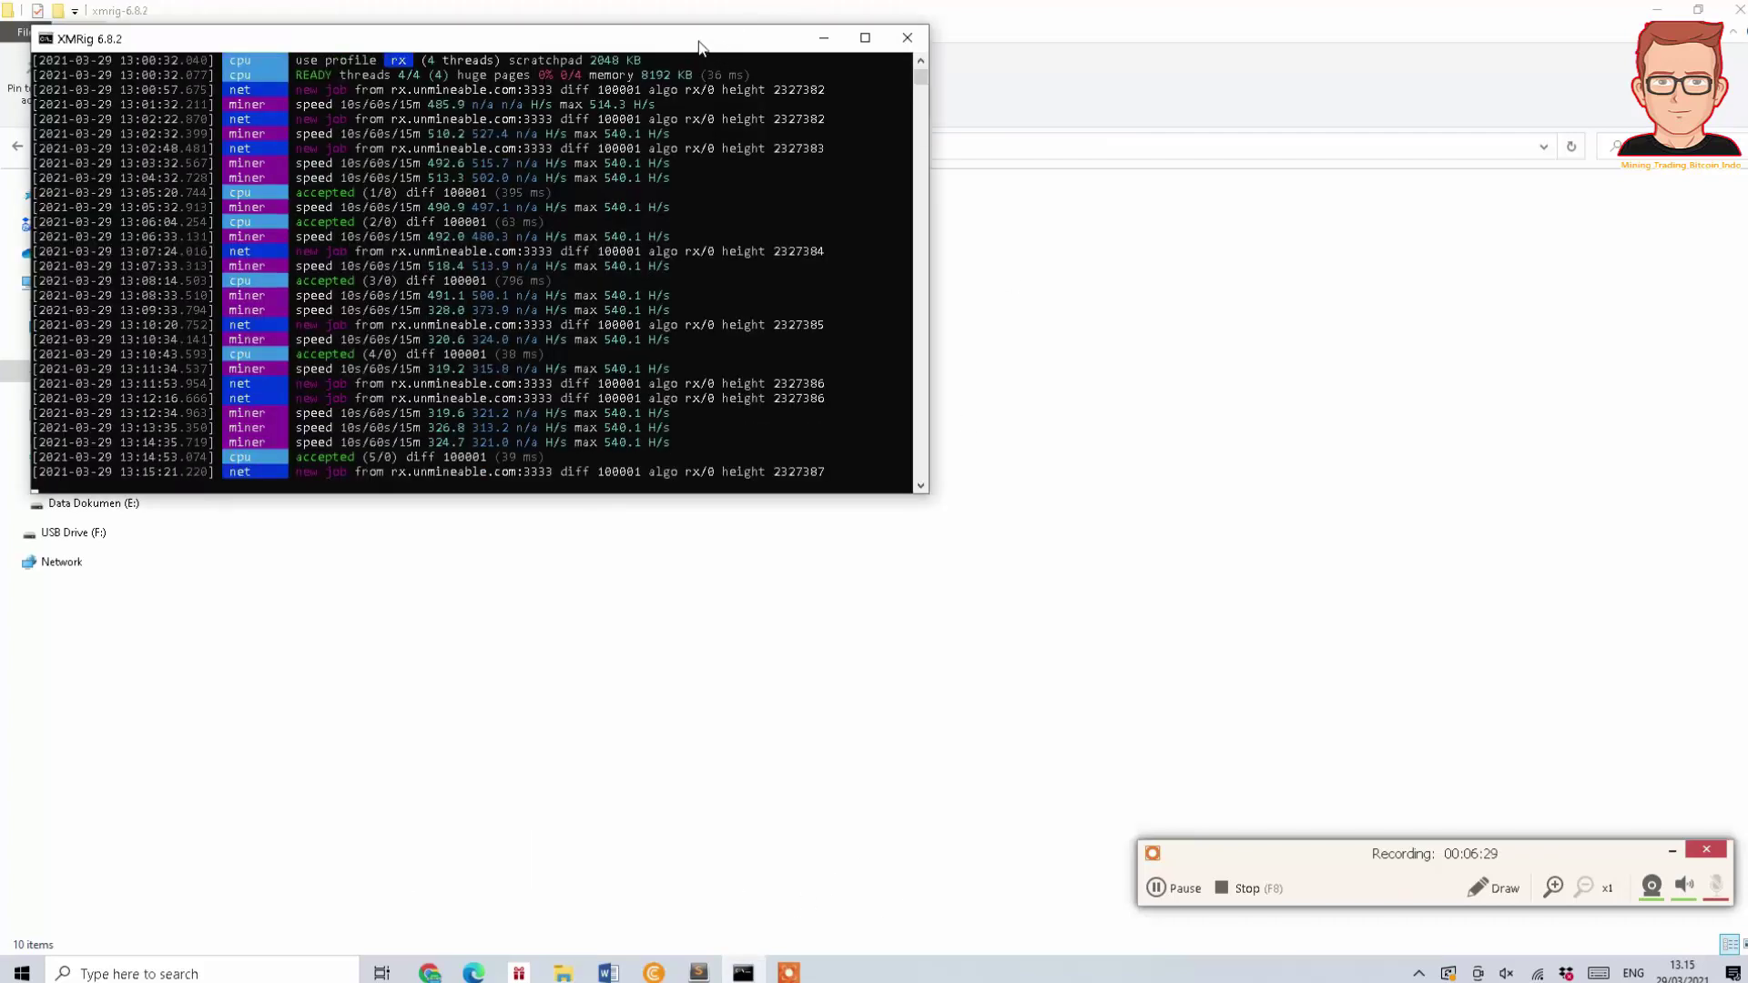
{"action": "left_click_drag", "start_coordinate": [703, 43], "coordinate": [699, 122]}
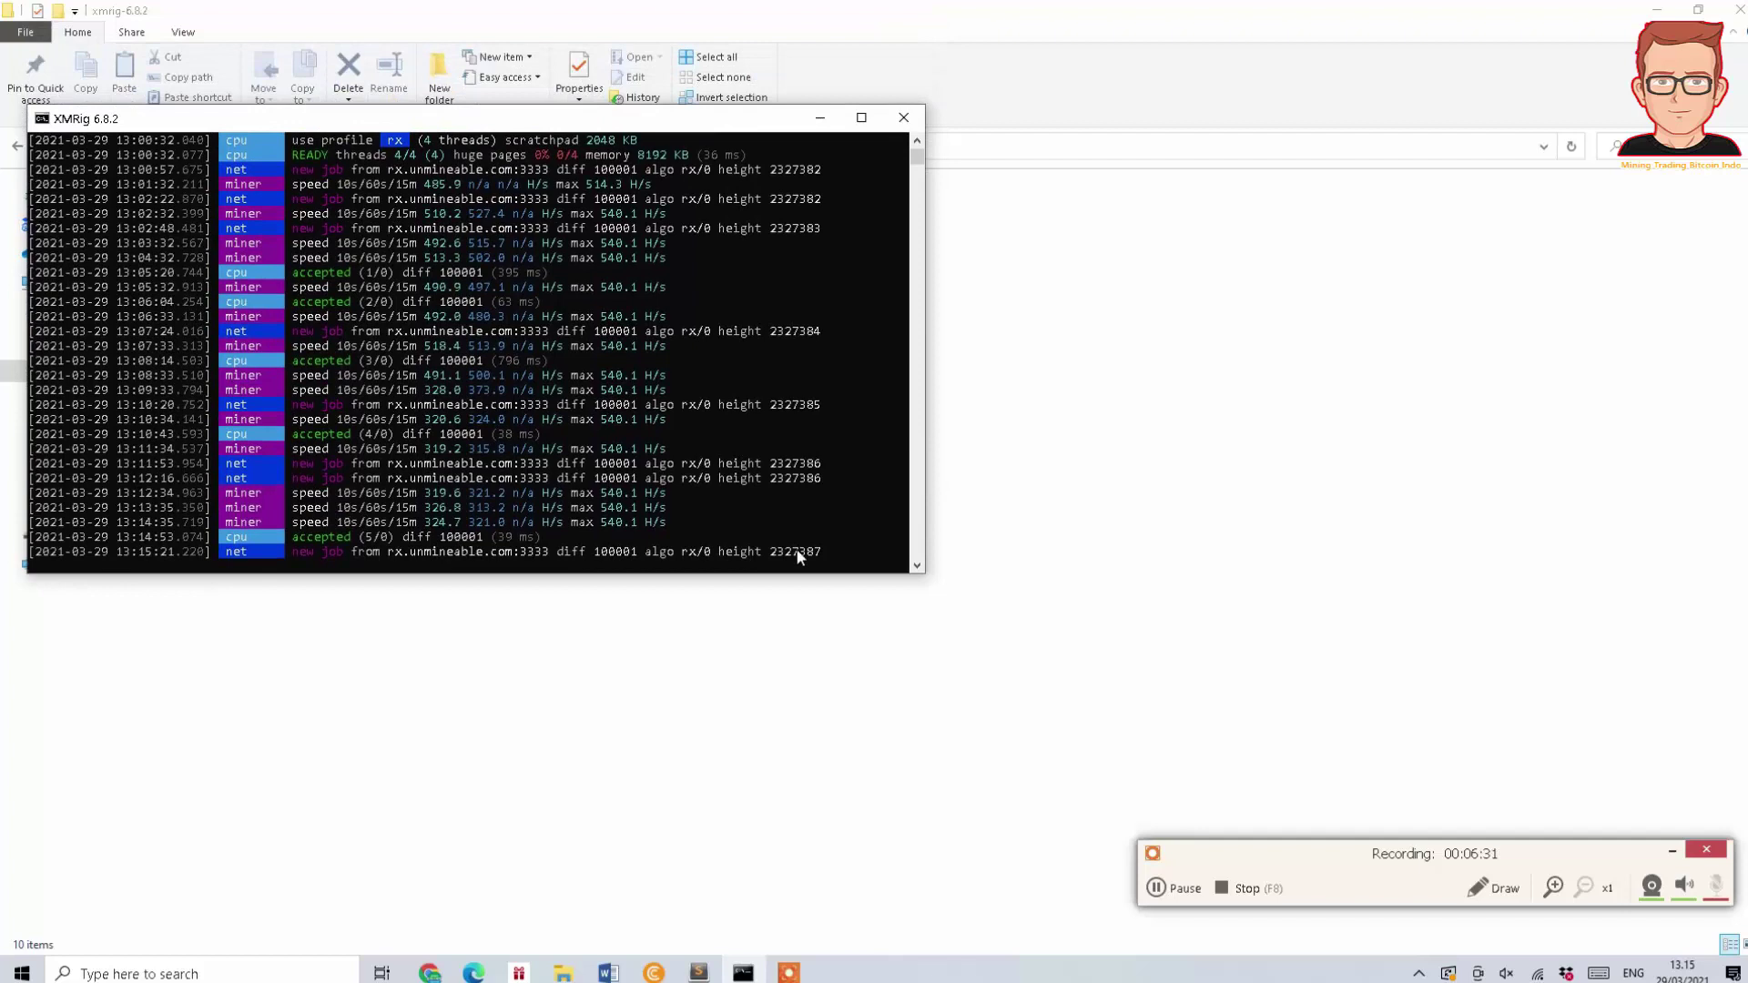
Underline the "accepted" entries for shares 5/0, 4/0 and 3/0 in the XMRig log with the freehand pen
{"action": "left_click", "coordinate": [1490, 884]}
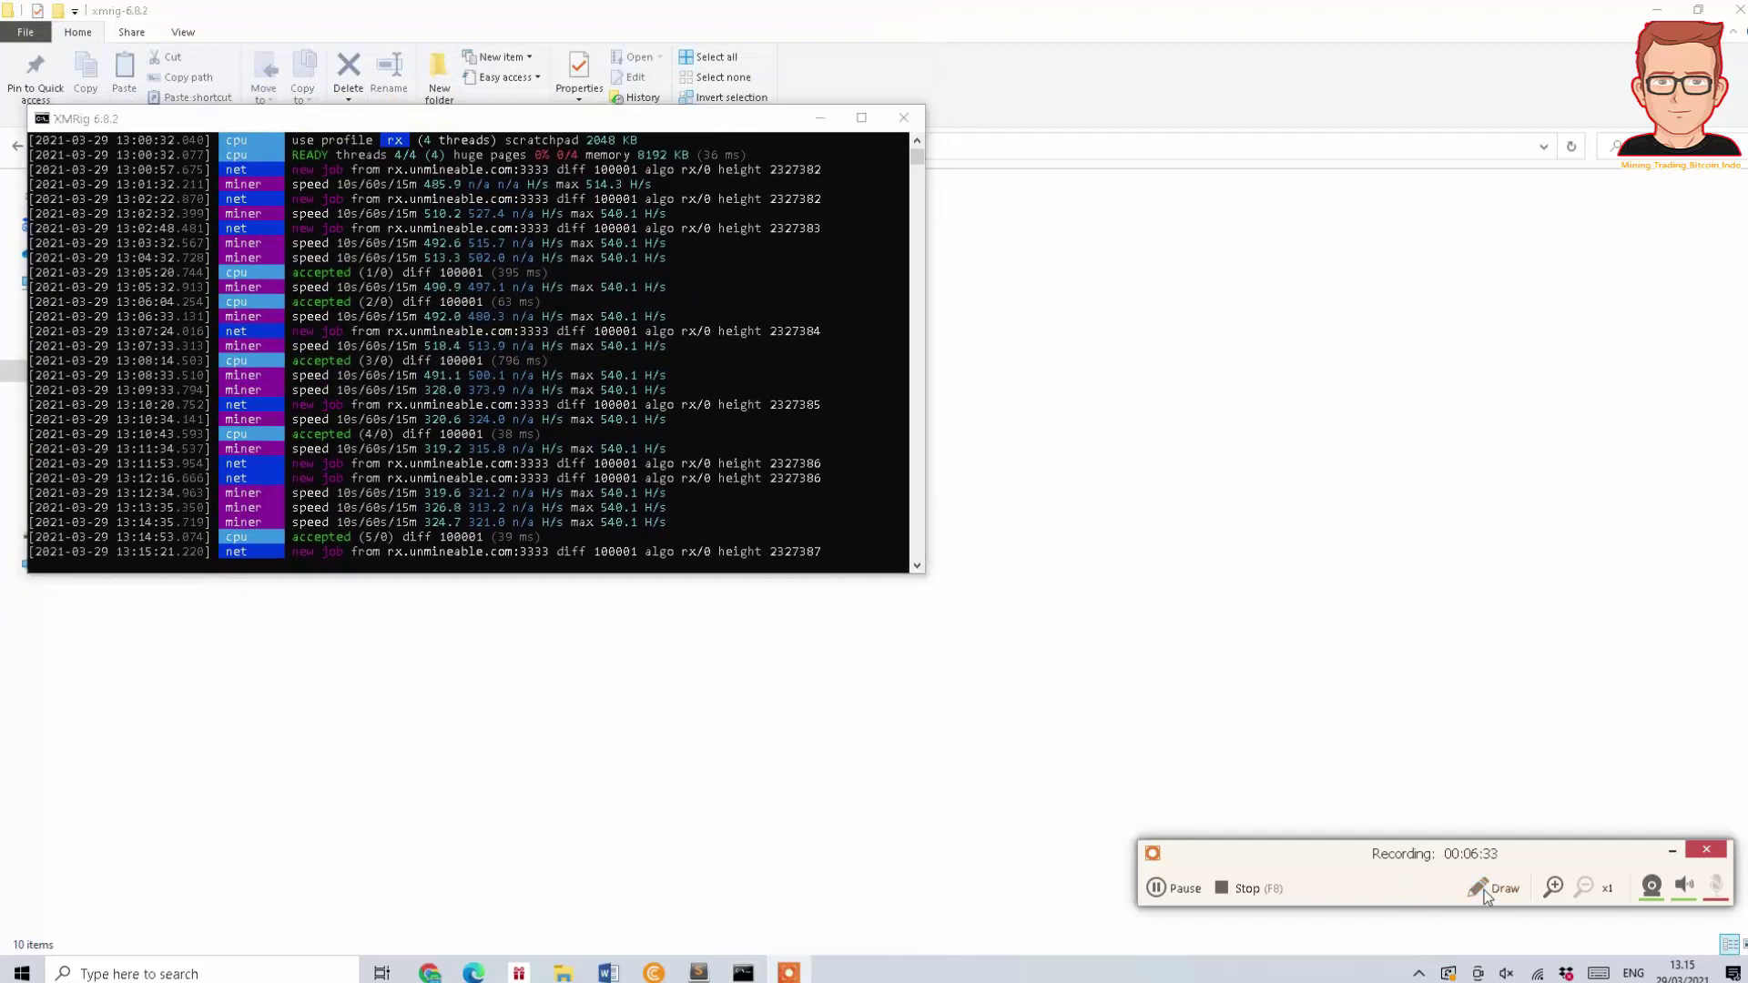
{"action": "left_click_drag", "start_coordinate": [292, 539], "coordinate": [348, 538]}
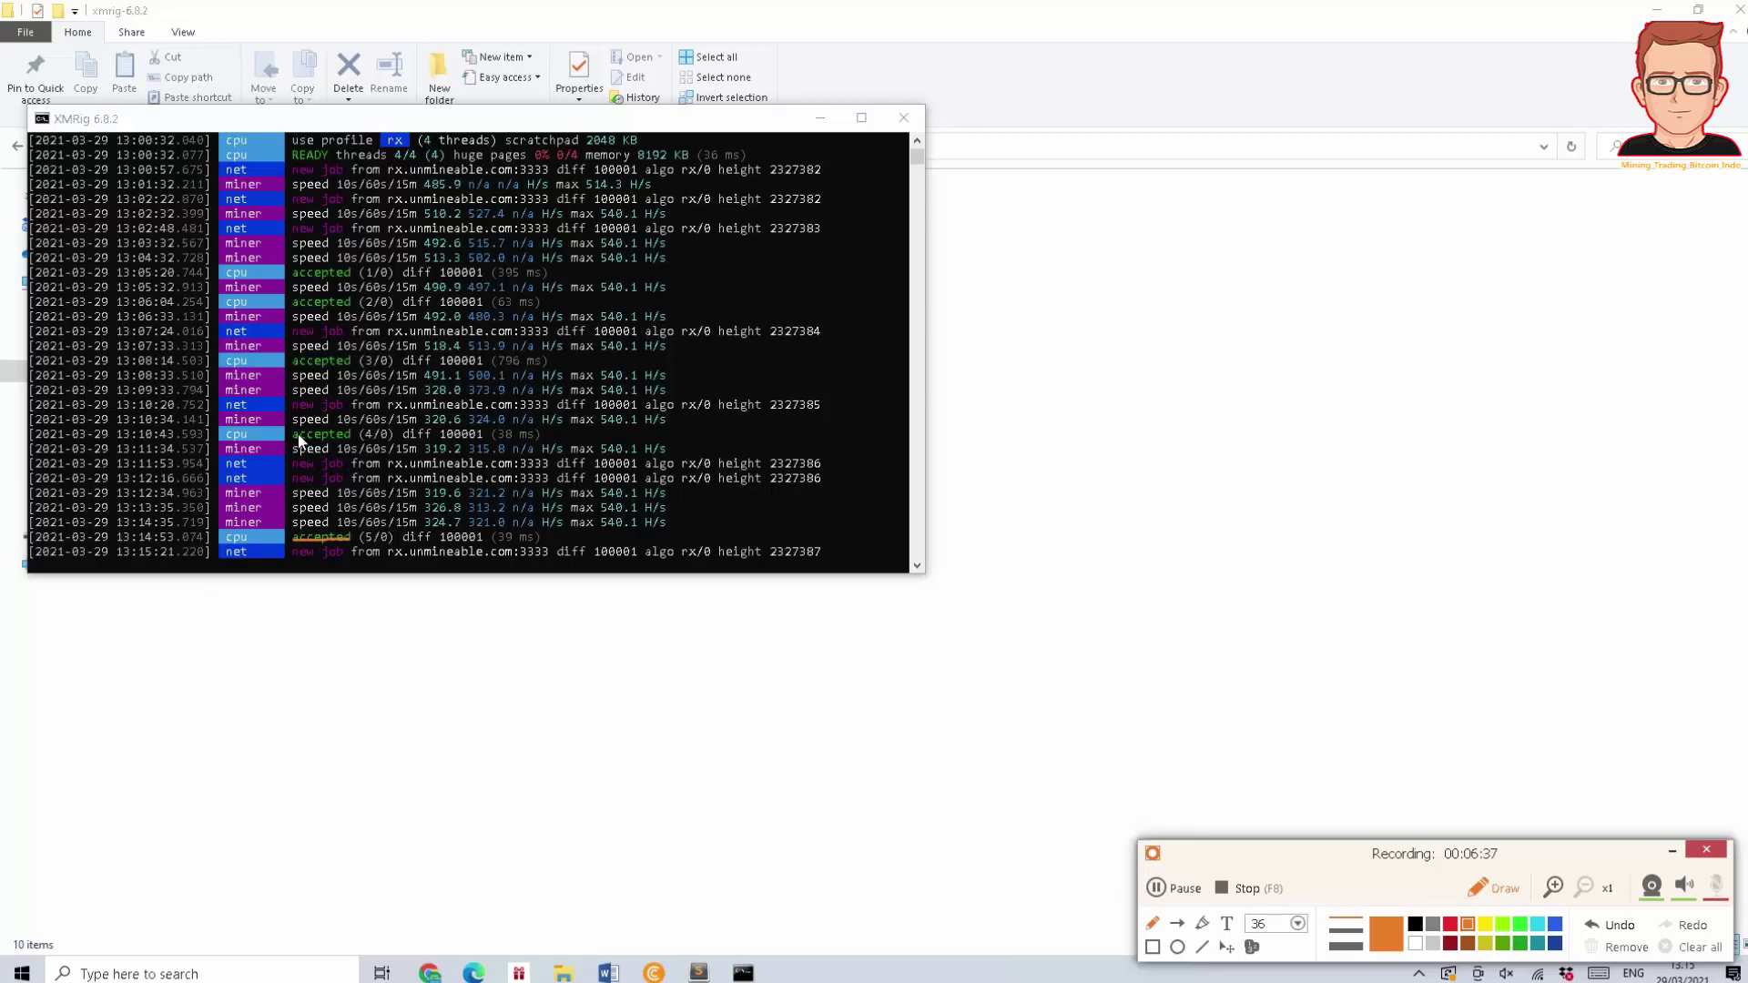
{"action": "left_click_drag", "start_coordinate": [294, 441], "coordinate": [349, 441]}
{"action": "left_click_drag", "start_coordinate": [300, 365], "coordinate": [336, 379]}
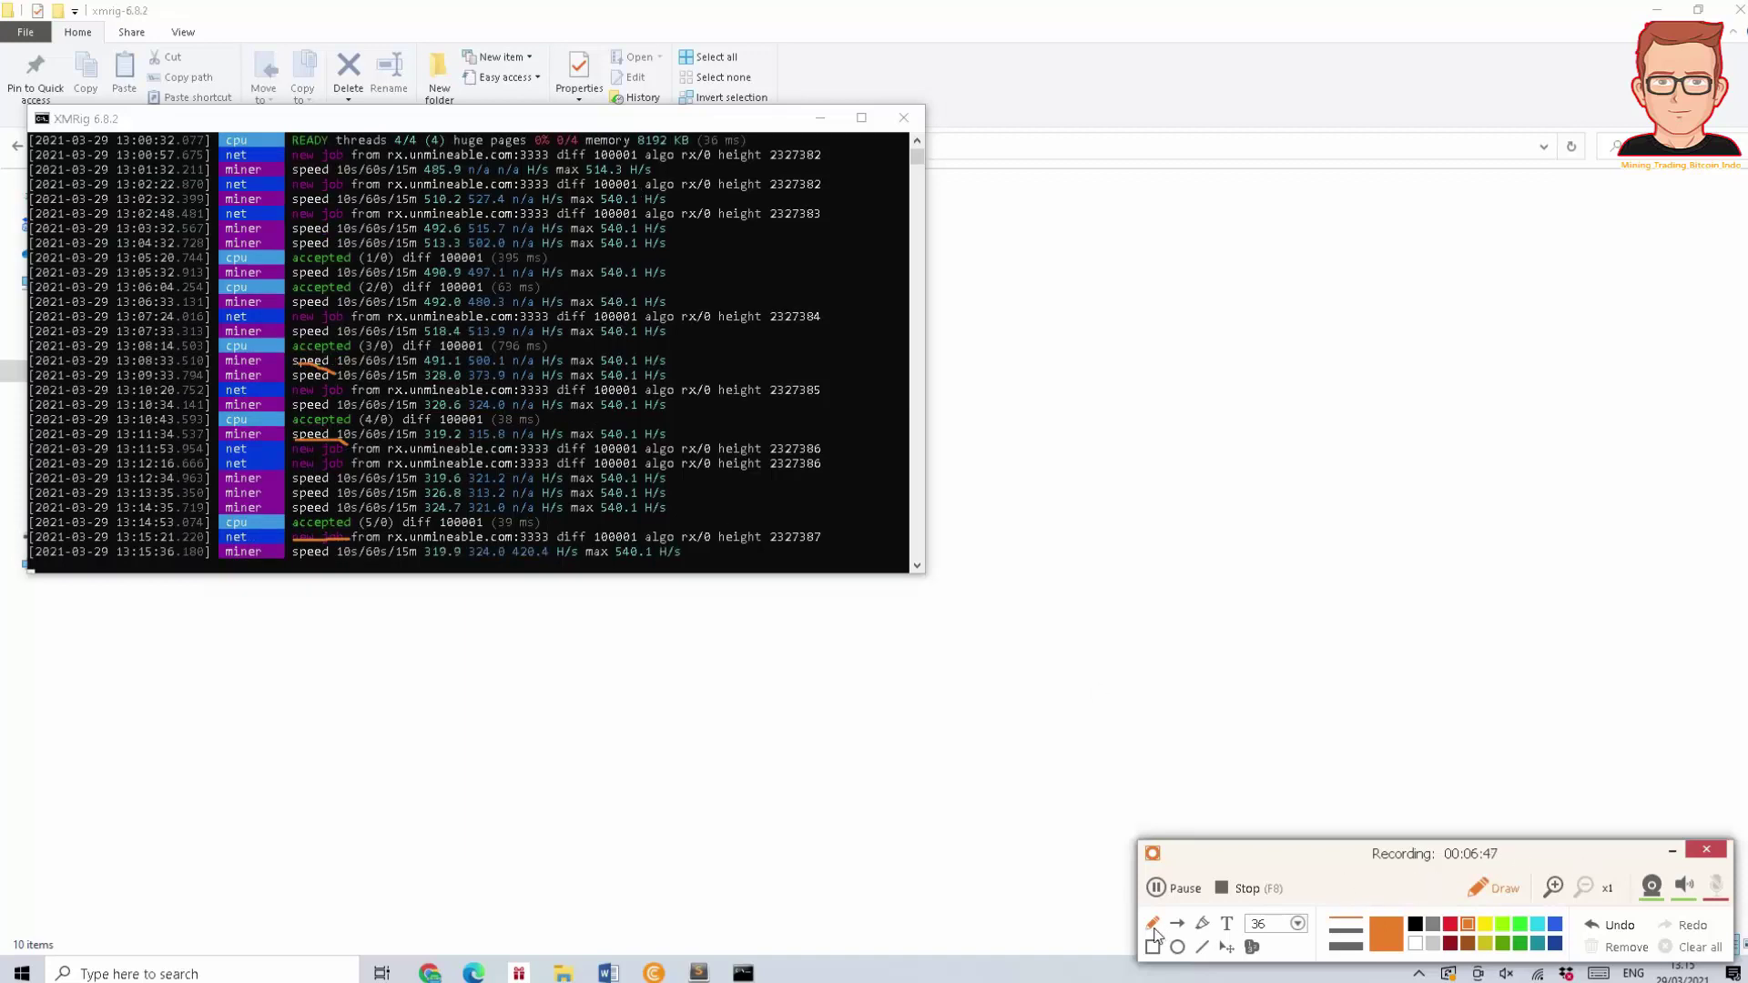
Add the text note "kita bisa cek kalau sudah dapat accepted mas bro" below the XMRig console and leave drawing mode
{"action": "left_click", "coordinate": [1227, 923]}
{"action": "left_click", "coordinate": [694, 728]}
{"action": "type", "text": "kita bisa"}
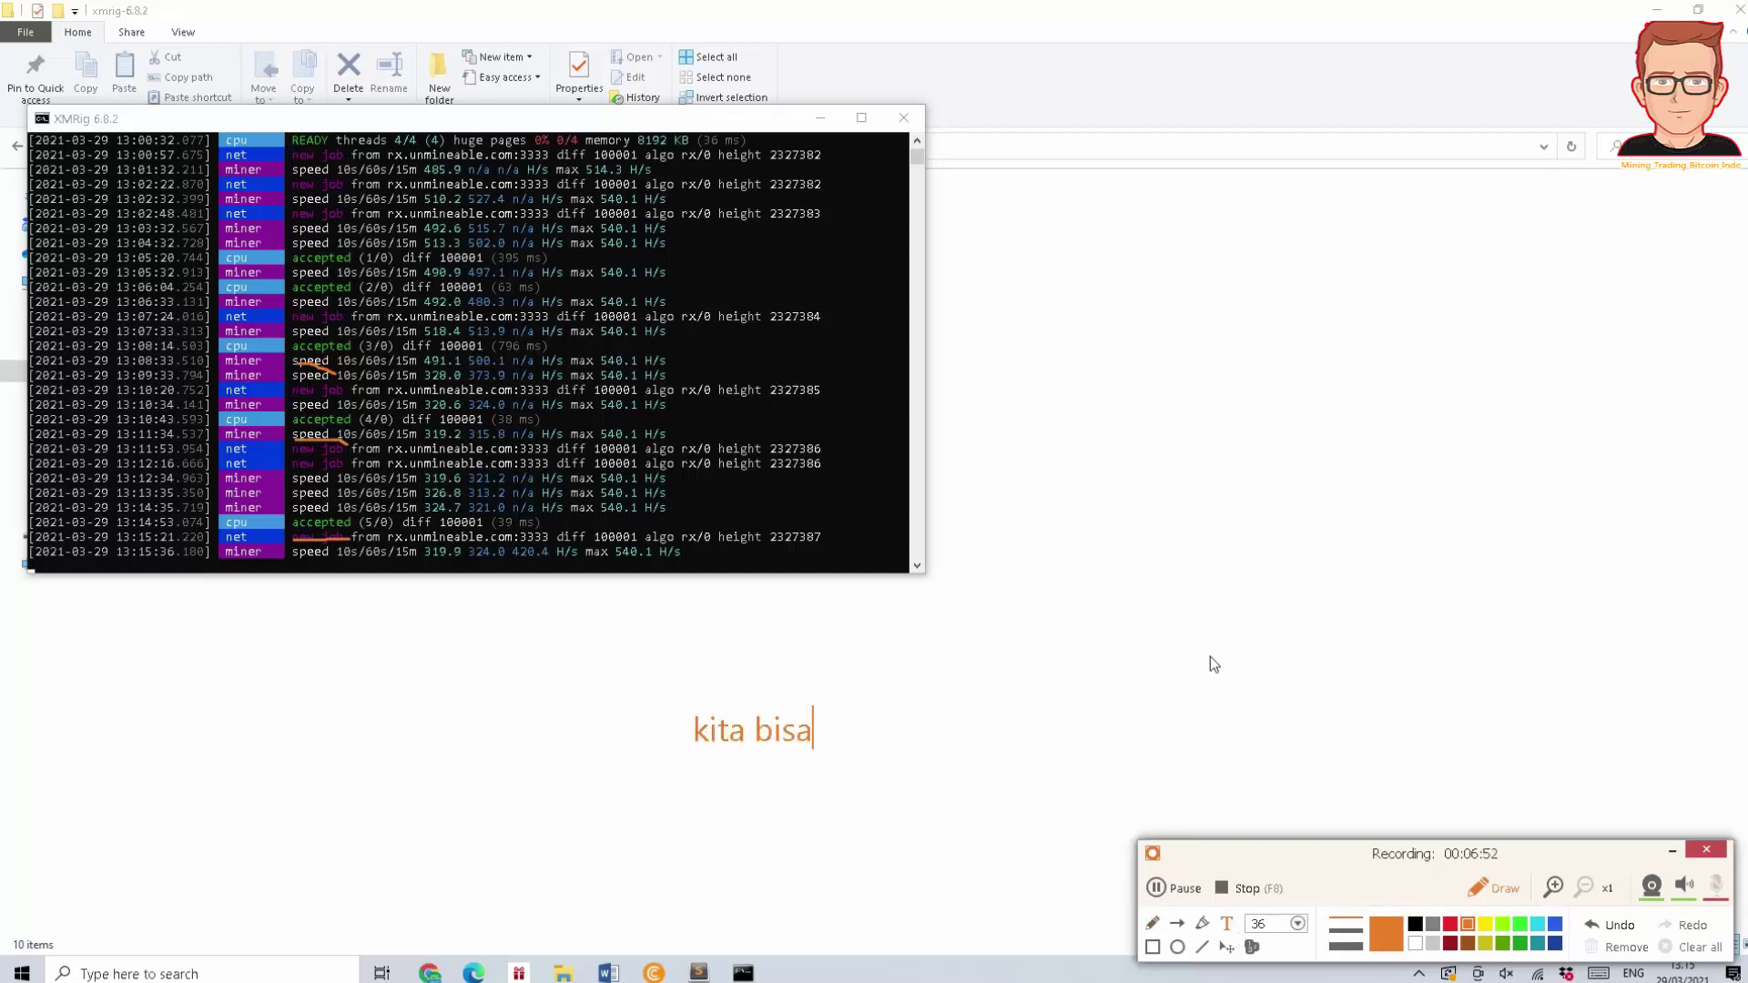
{"action": "type", "text": " cek kalau"}
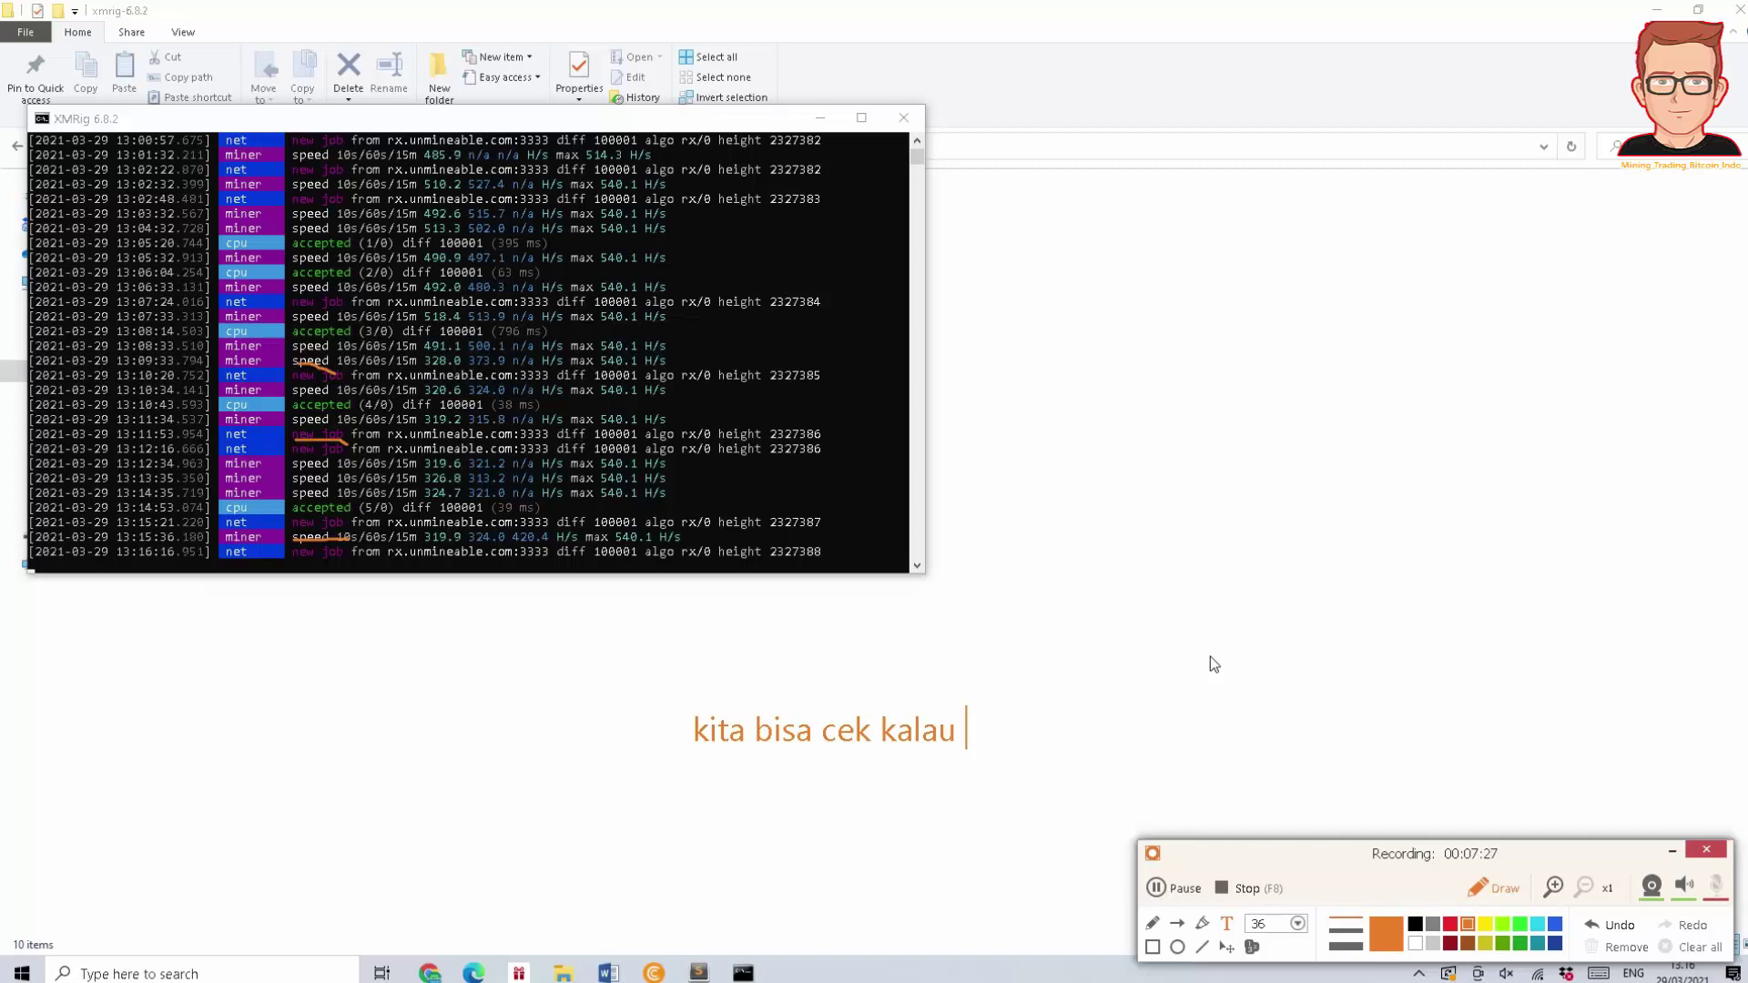
{"action": "type", "text": "sudah "}
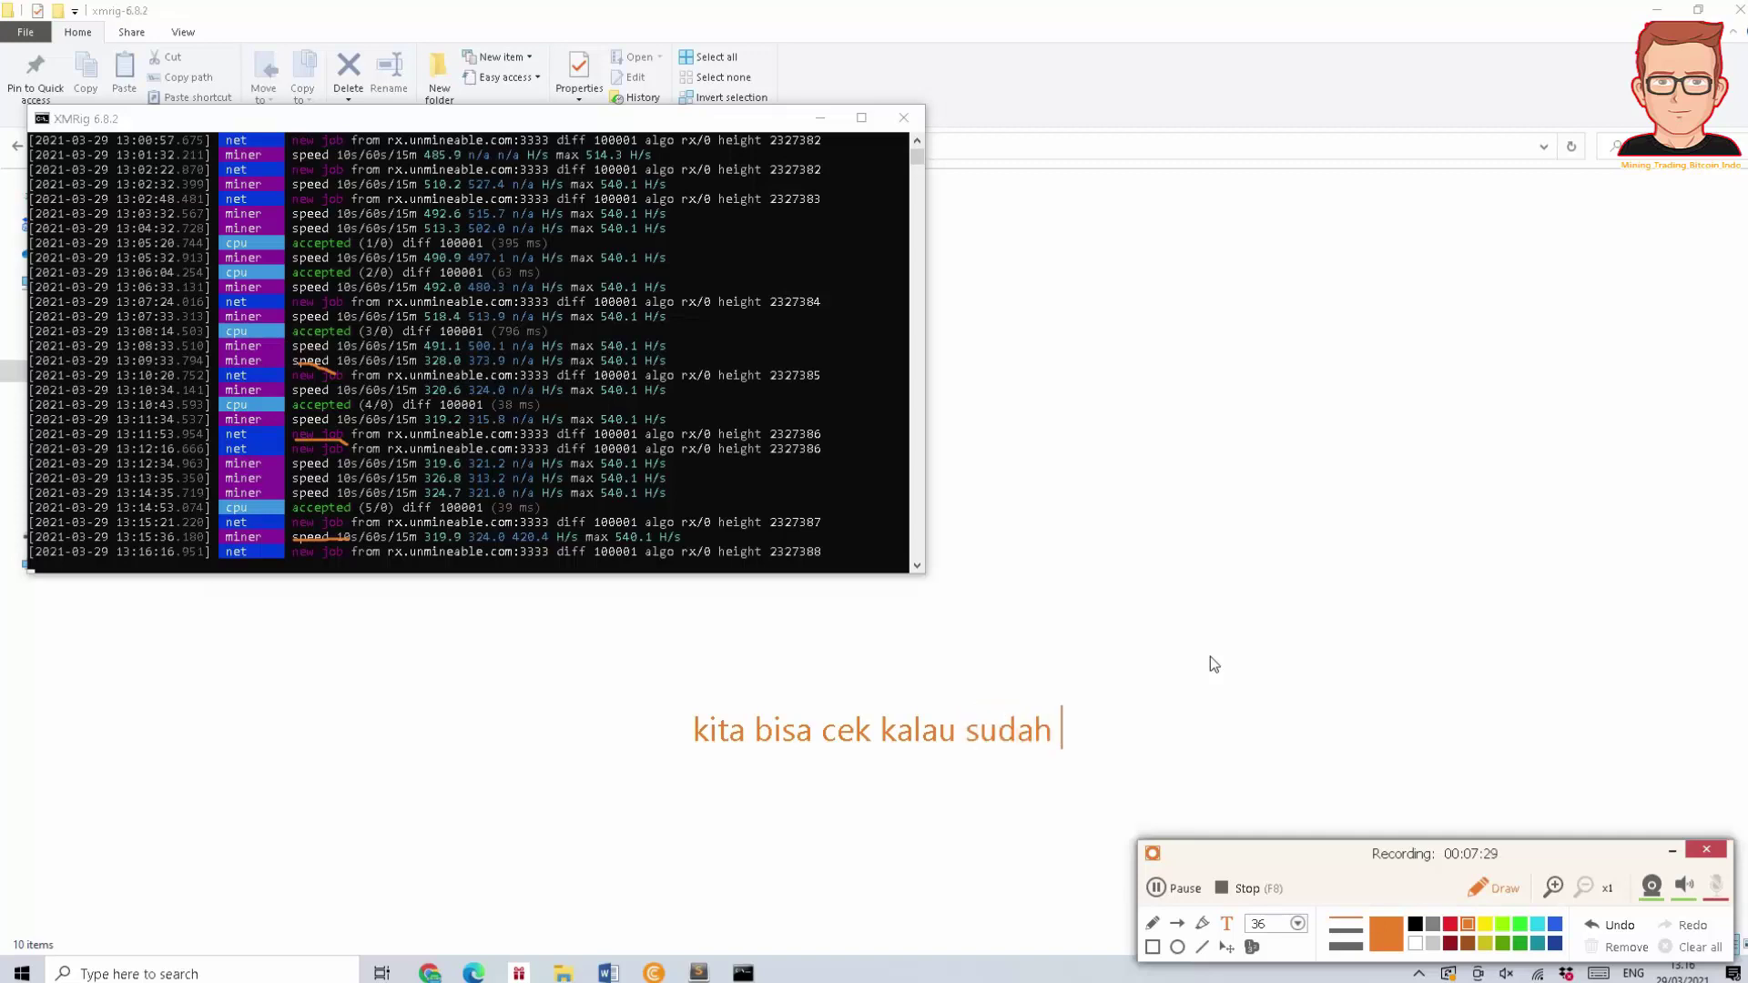
{"action": "type", "text": "dapat acc"}
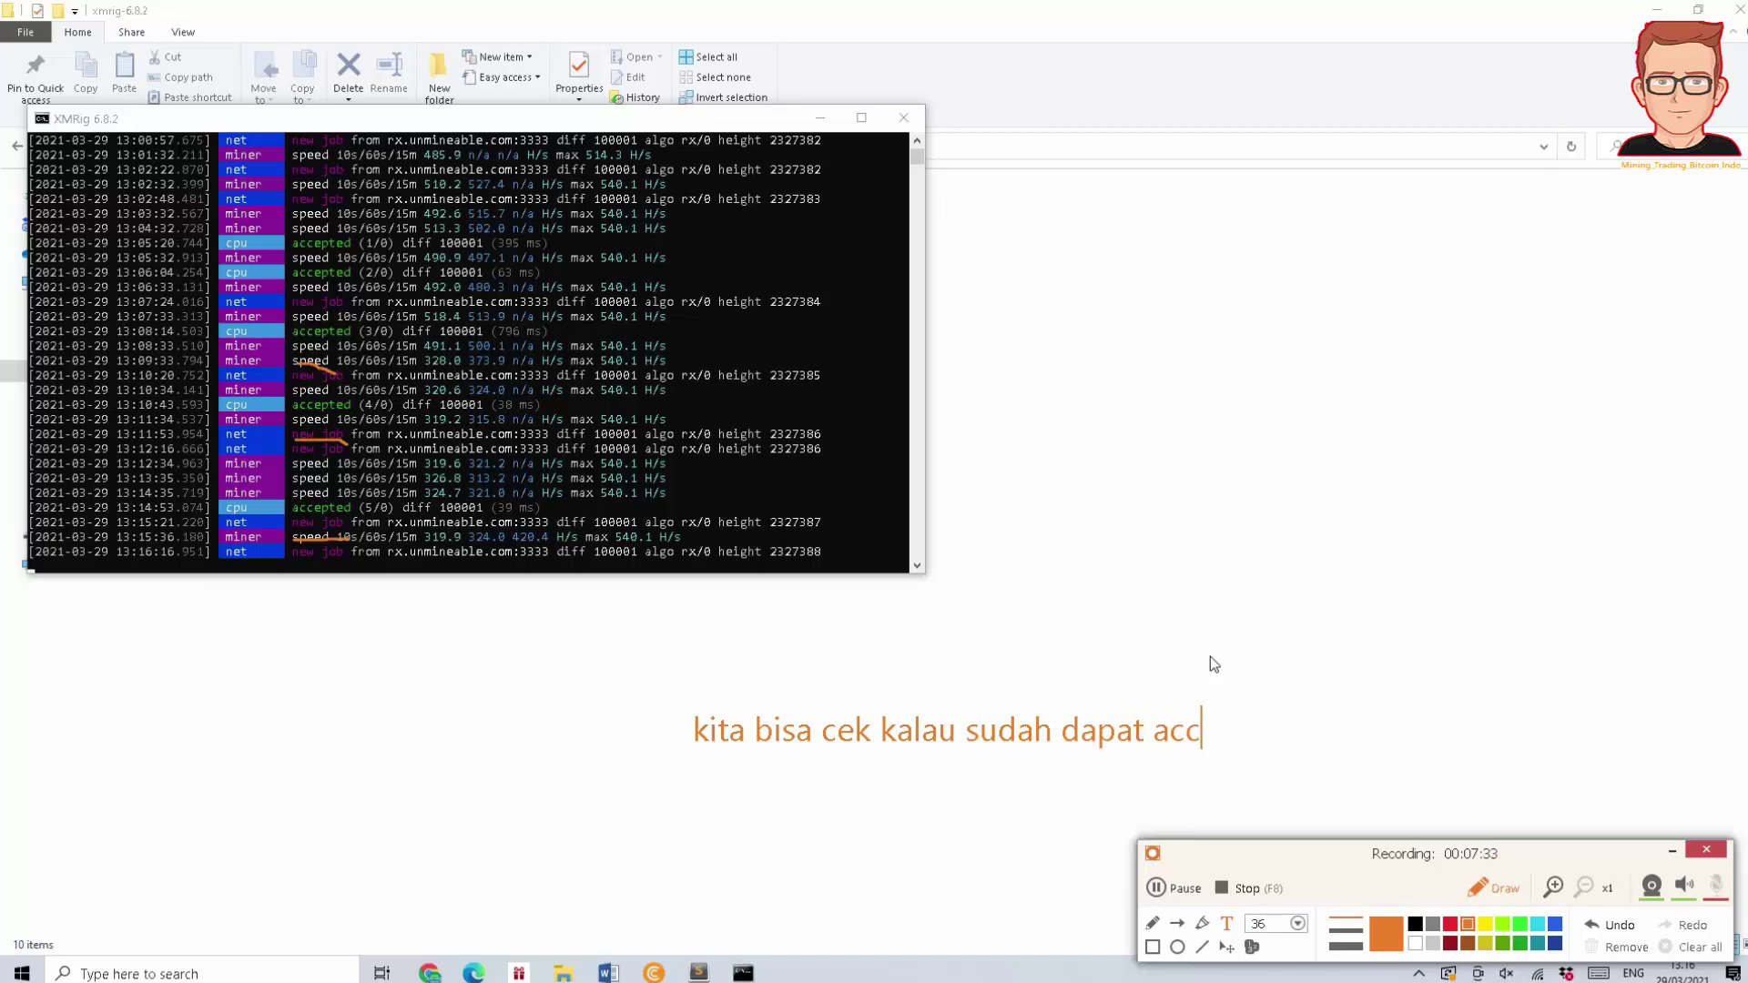
{"action": "type", "text": "epted mas bro"}
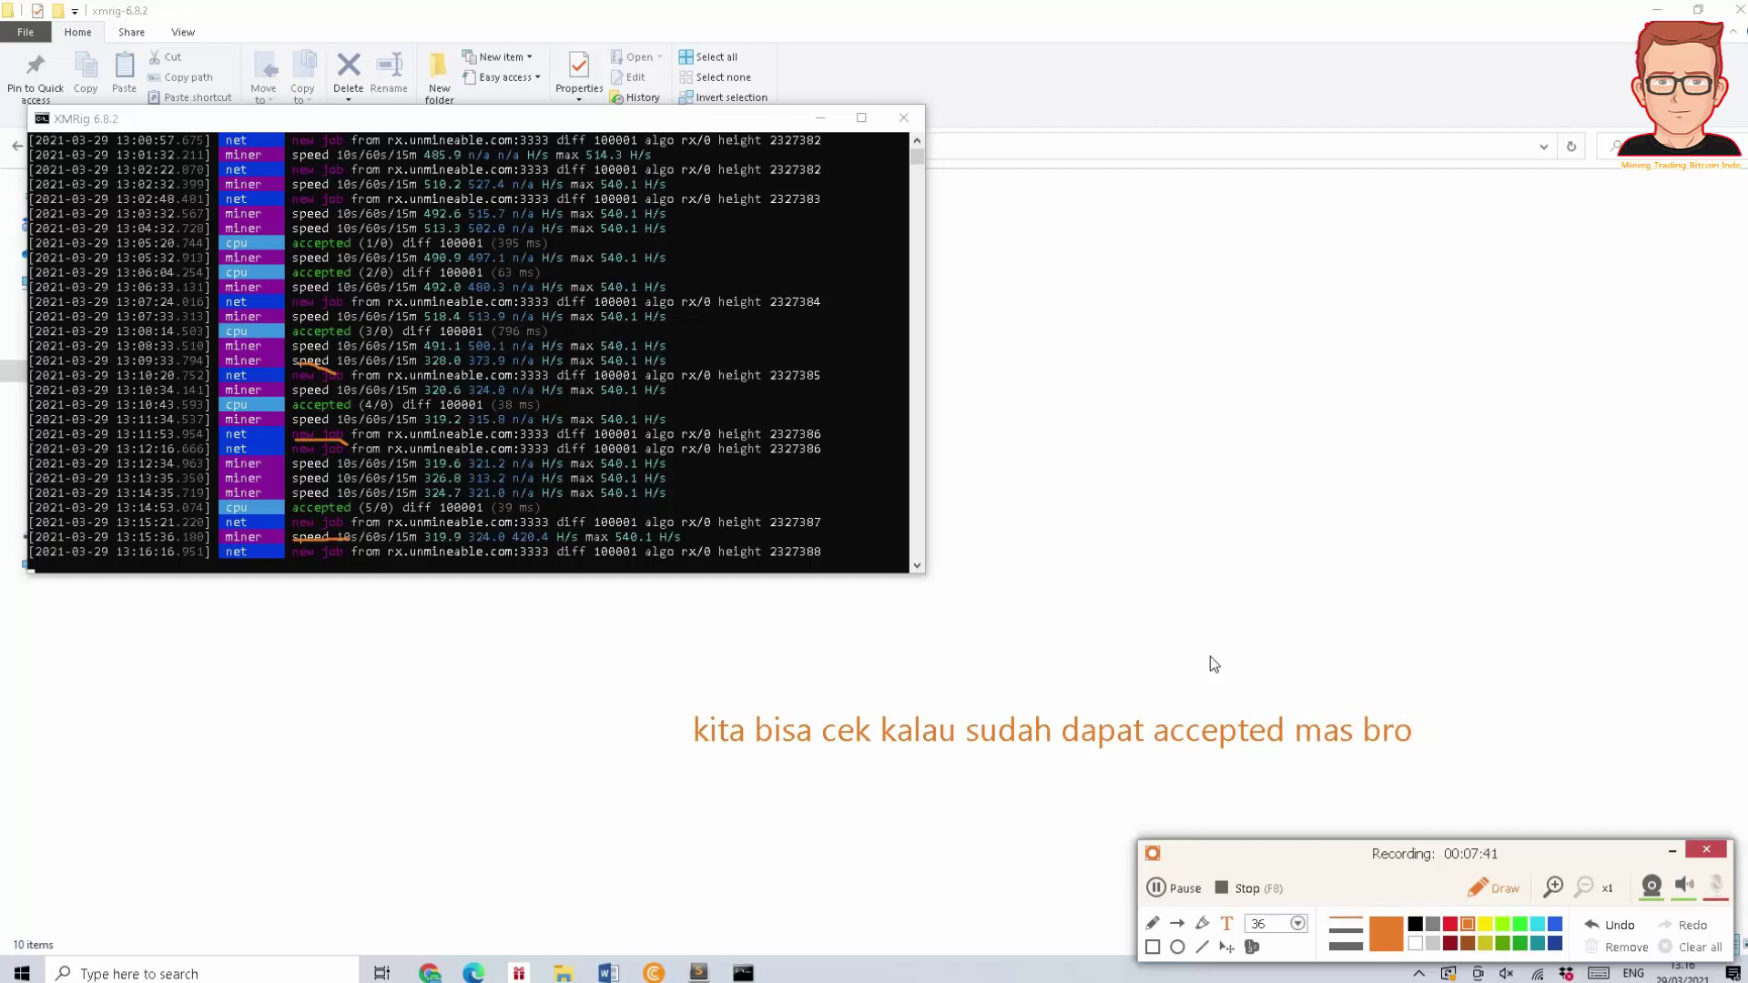
{"action": "left_click", "coordinate": [1490, 887]}
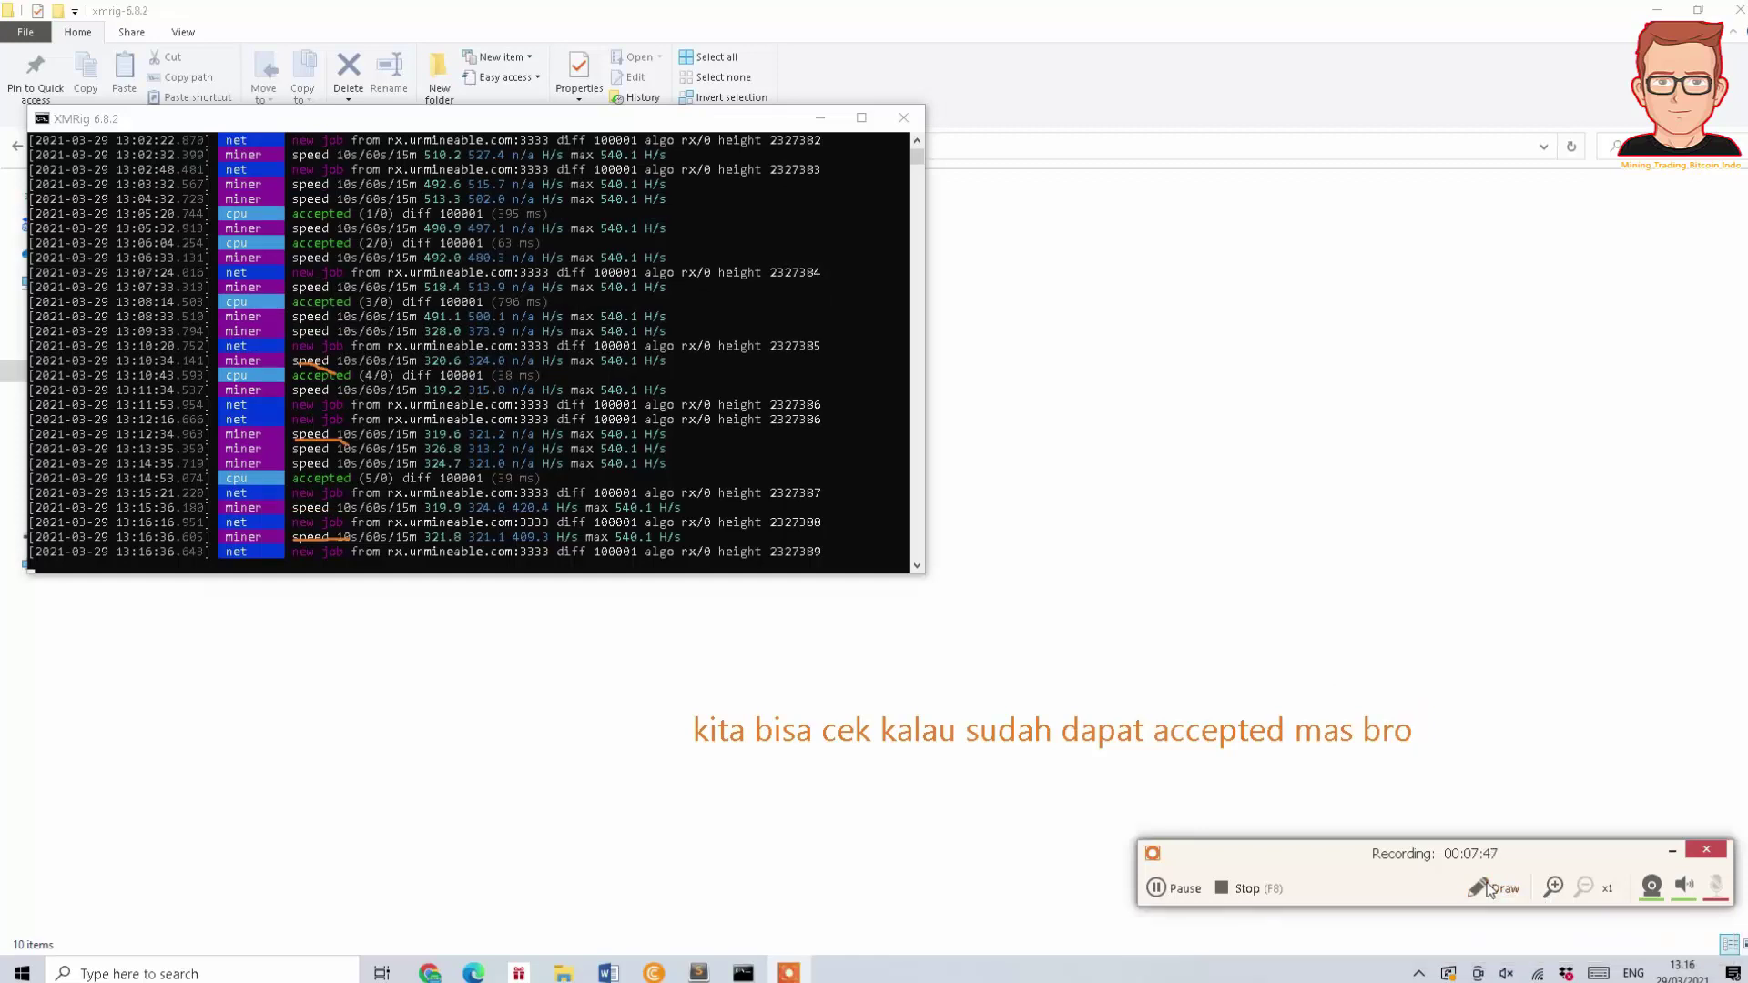
Remove the text note below the XMRig console and undo the pen strokes over its log
{"action": "left_click", "coordinate": [1489, 888]}
{"action": "left_click", "coordinate": [1634, 947]}
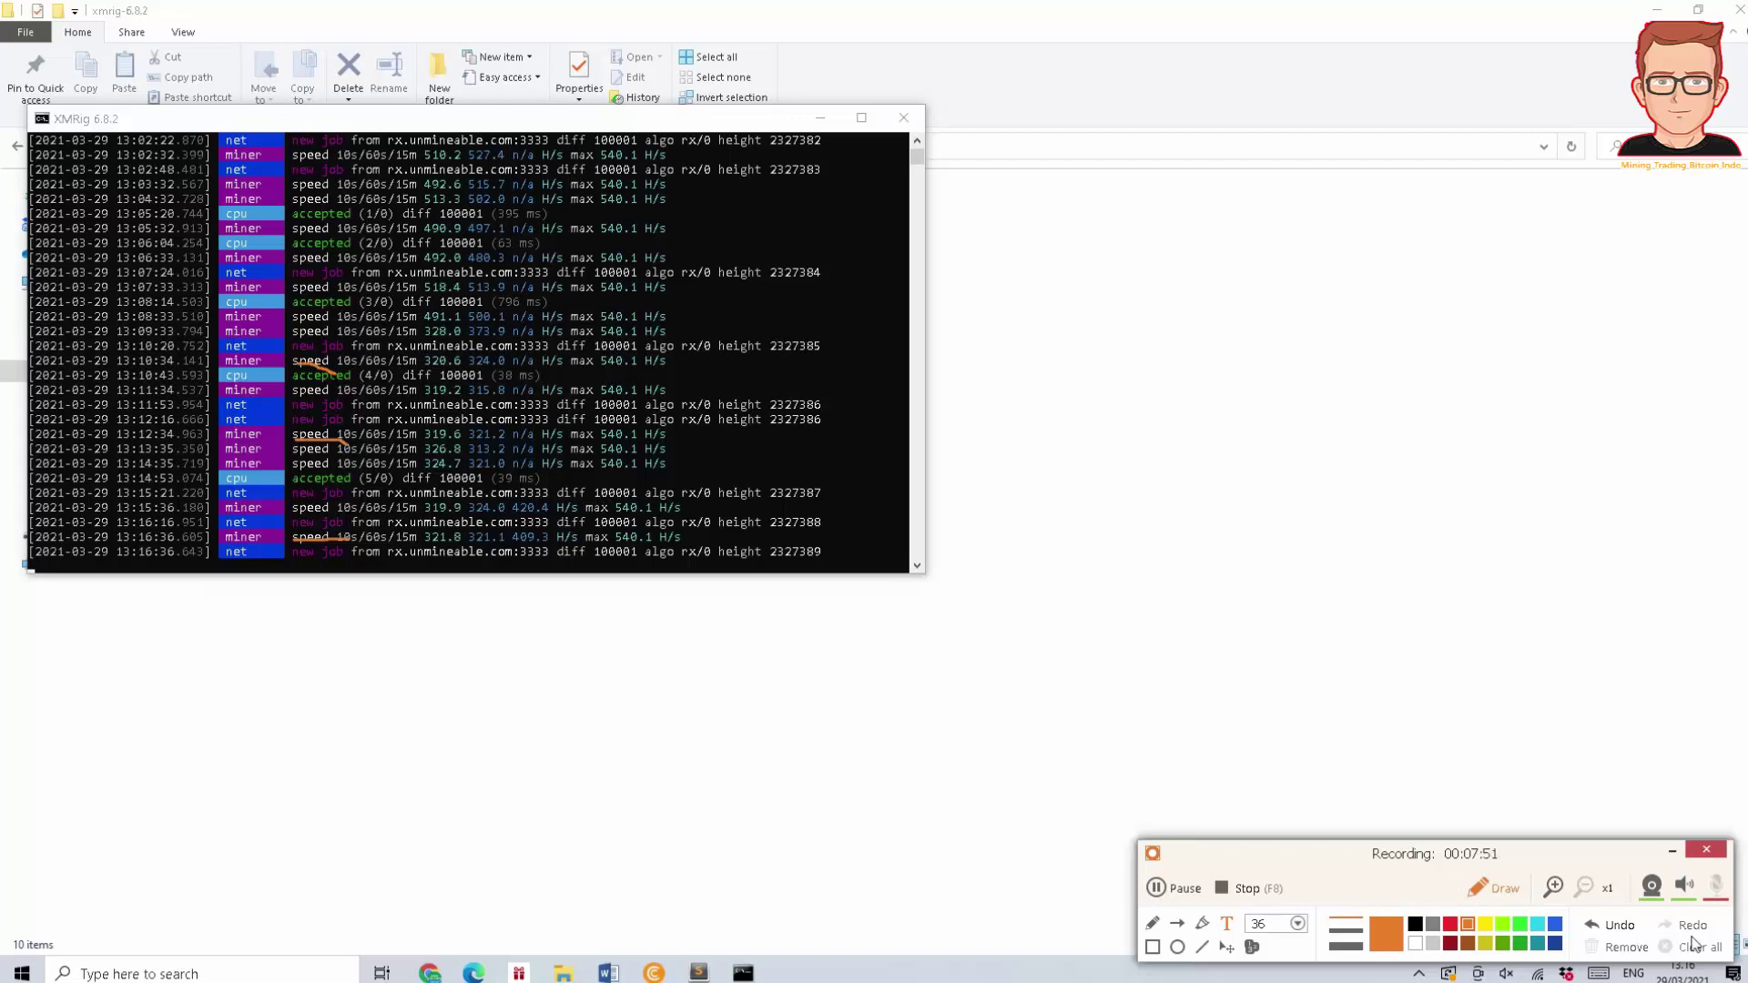
{"action": "left_click", "coordinate": [1153, 923]}
{"action": "left_click", "coordinate": [1604, 927]}
{"action": "left_click", "coordinate": [1604, 927]}
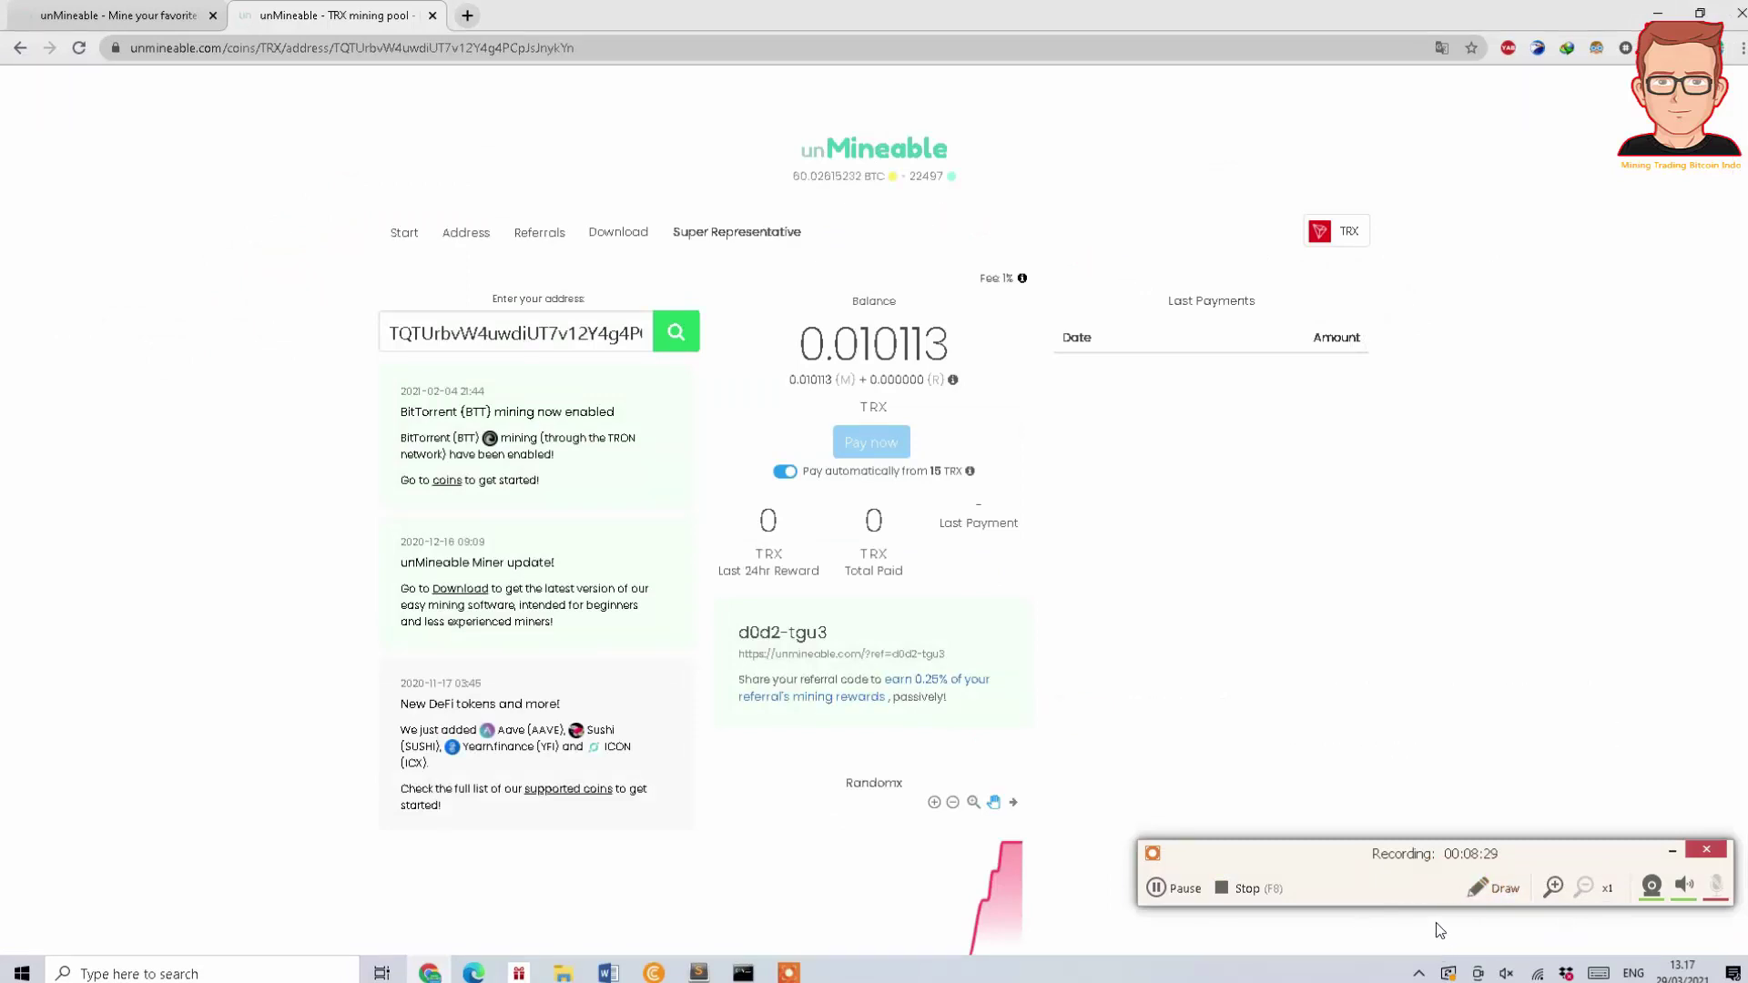
Circle the wallet address search field on the unMineable TRX page with the freehand pen
{"action": "left_click", "coordinate": [1485, 887]}
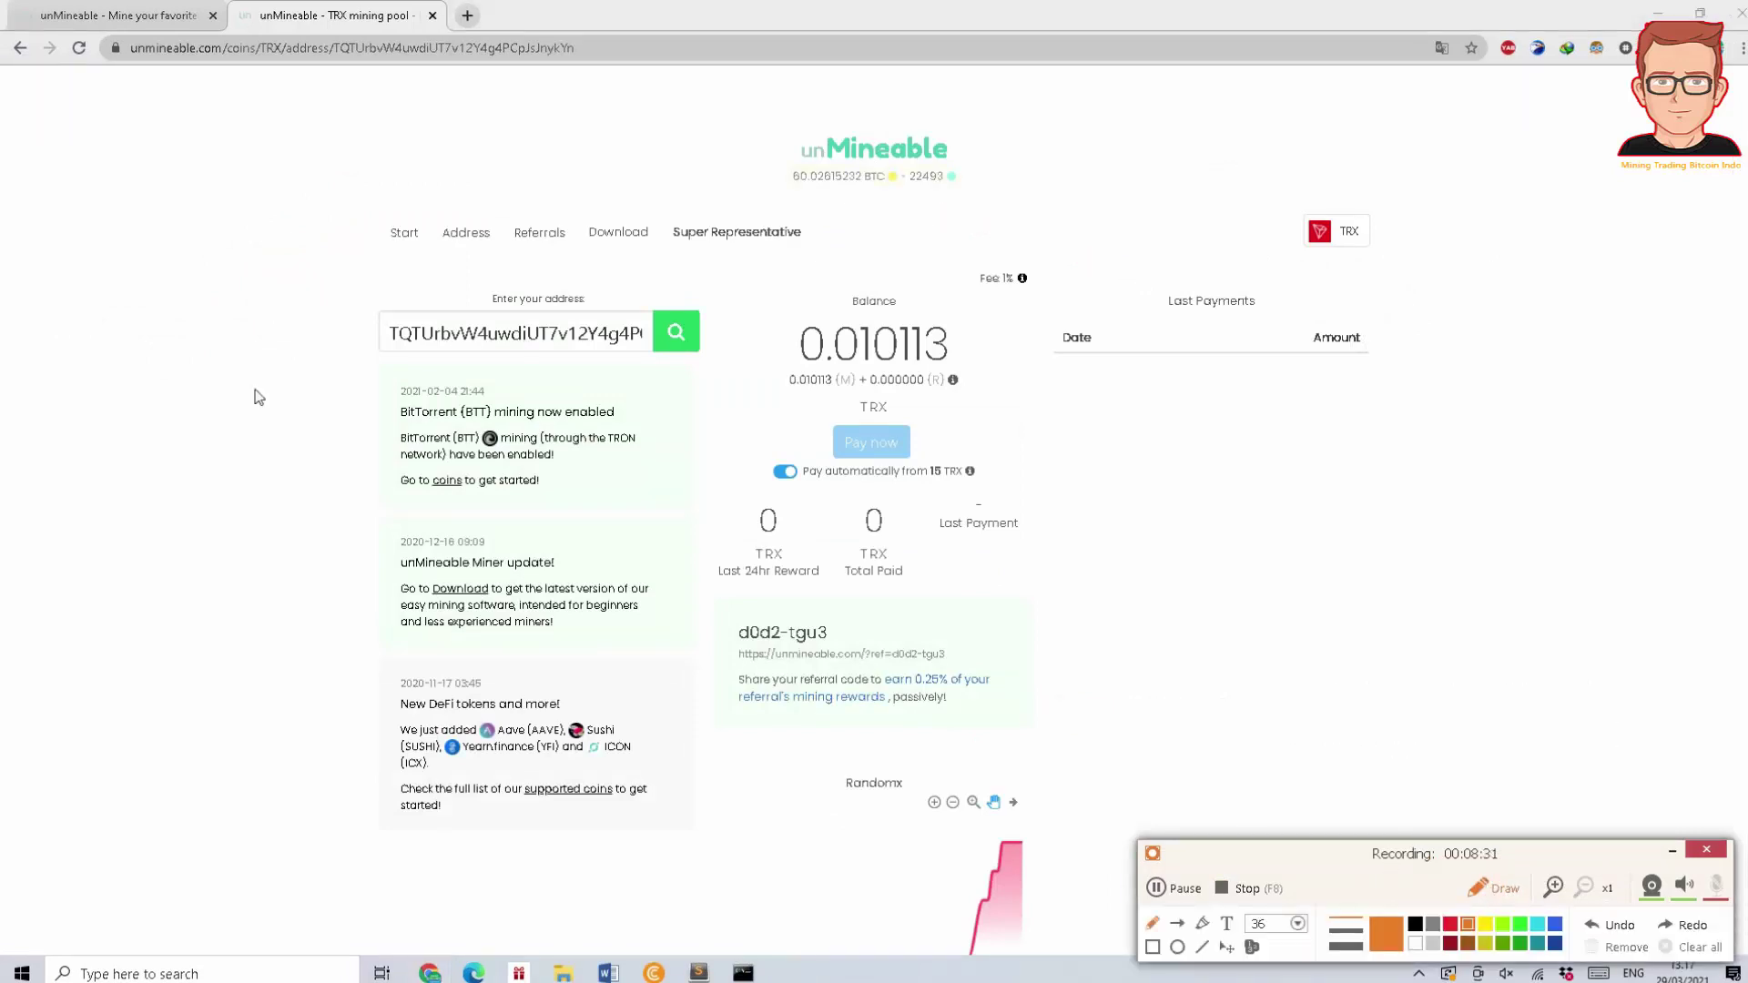
{"action": "mouse_move", "coordinate": [488, 285]}
{"action": "left_mouse_down"}
{"action": "mouse_move", "coordinate": [440, 286]}
{"action": "mouse_move", "coordinate": [364, 335]}
{"action": "mouse_move", "coordinate": [553, 376]}
{"action": "left_mouse_up"}
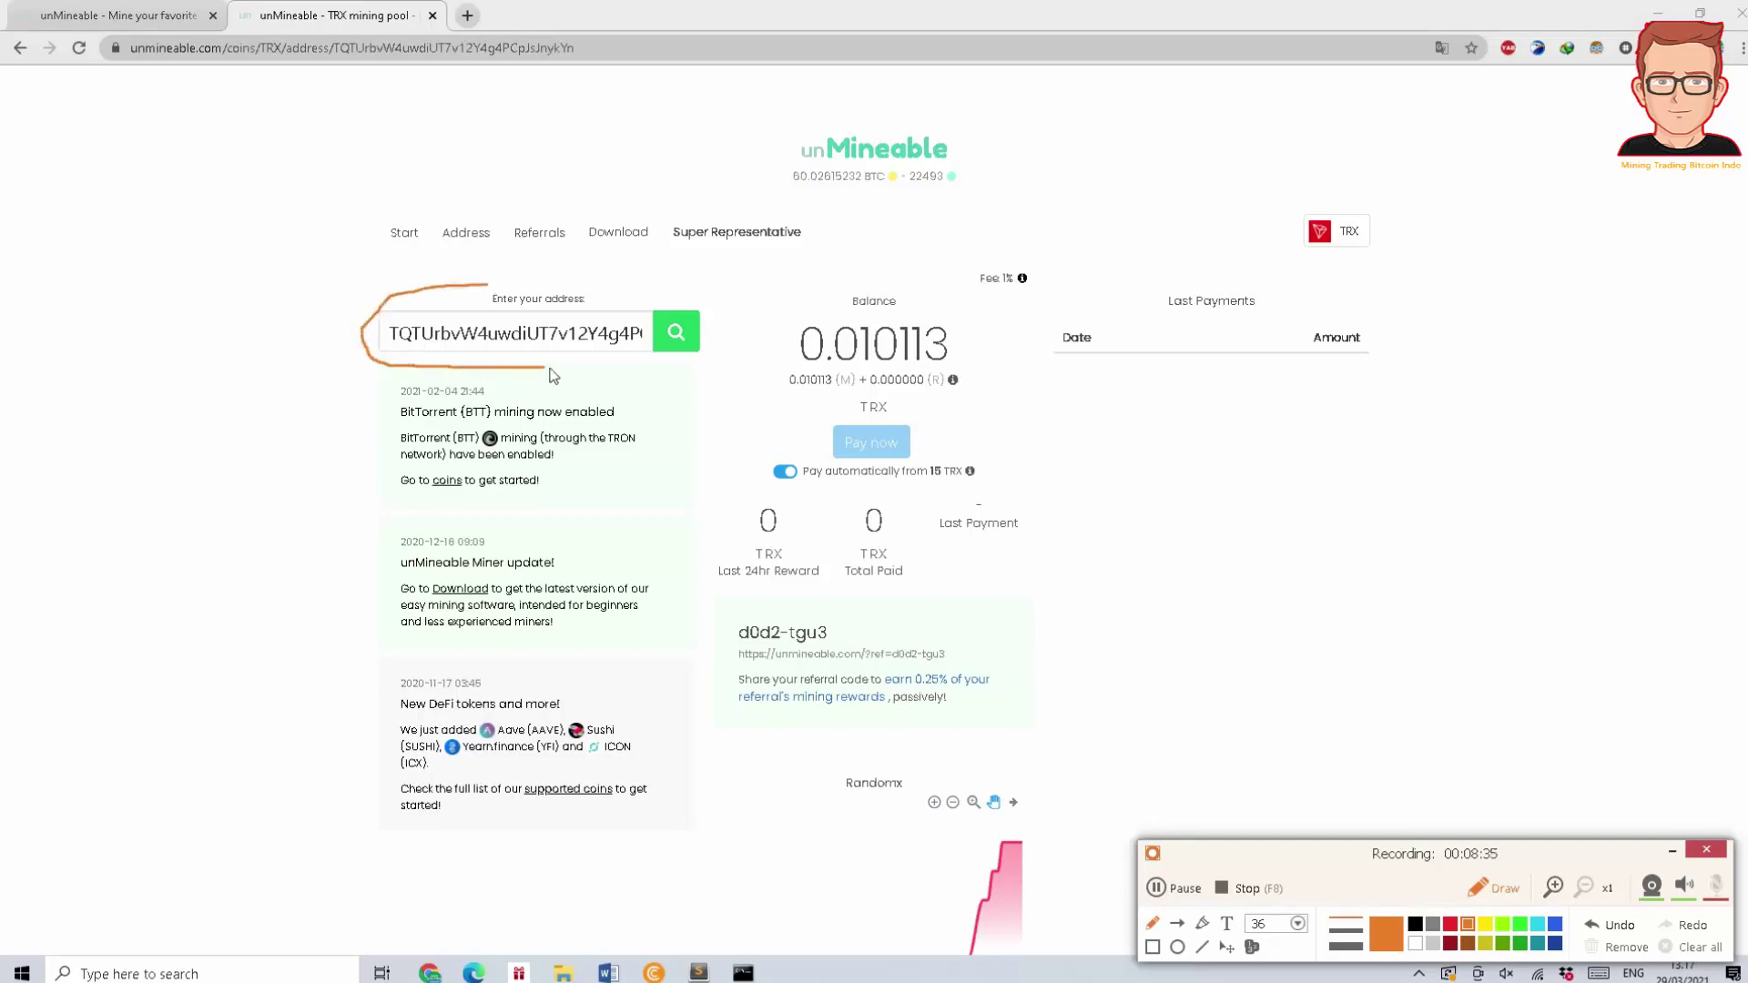
{"action": "mouse_move", "coordinate": [709, 350]}
{"action": "left_mouse_down"}
{"action": "mouse_move", "coordinate": [716, 298]}
{"action": "mouse_move", "coordinate": [485, 282]}
{"action": "left_mouse_up"}
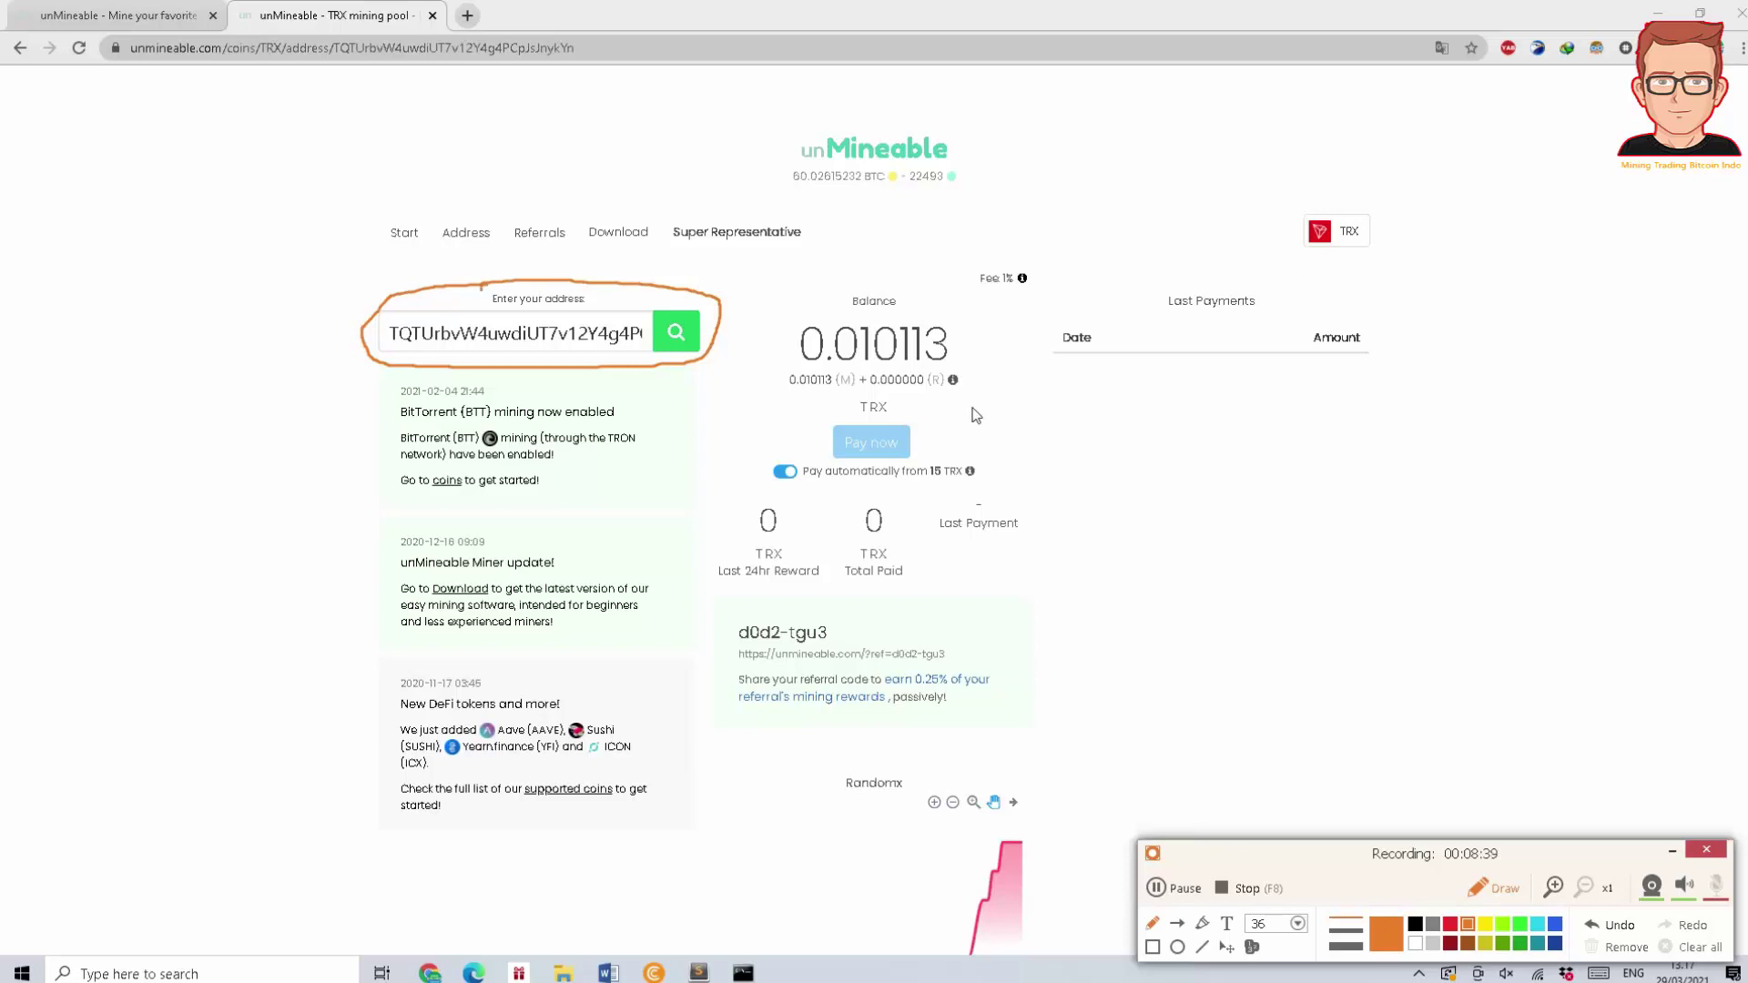
Mark the TRX balance with a hand-drawn arrow and underline the mined amount and the automatic payout line with the freehand pen
{"action": "left_click_drag", "start_coordinate": [975, 349], "coordinate": [1005, 352]}
{"action": "left_click_drag", "start_coordinate": [1001, 348], "coordinate": [961, 349]}
{"action": "left_click_drag", "start_coordinate": [815, 391], "coordinate": [804, 391]}
{"action": "left_click_drag", "start_coordinate": [818, 482], "coordinate": [954, 482]}
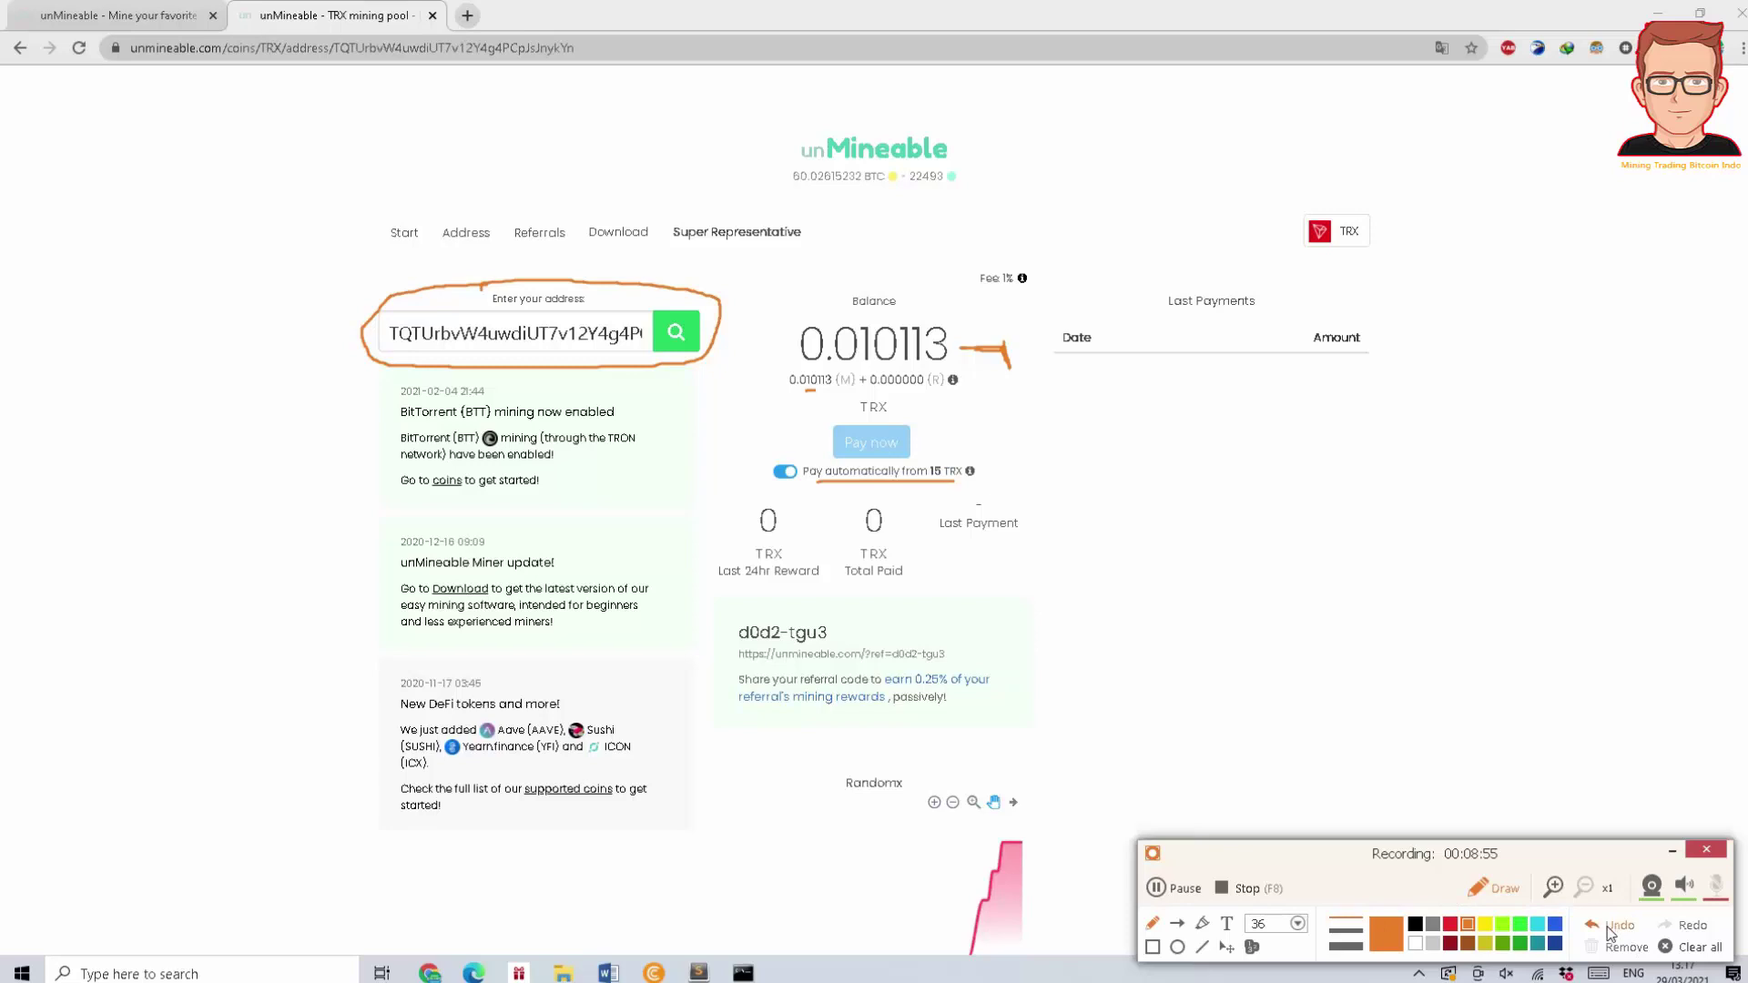
Clear all pen marks from the unMineable TRX page and leave drawing mode
{"action": "left_click", "coordinate": [1697, 948]}
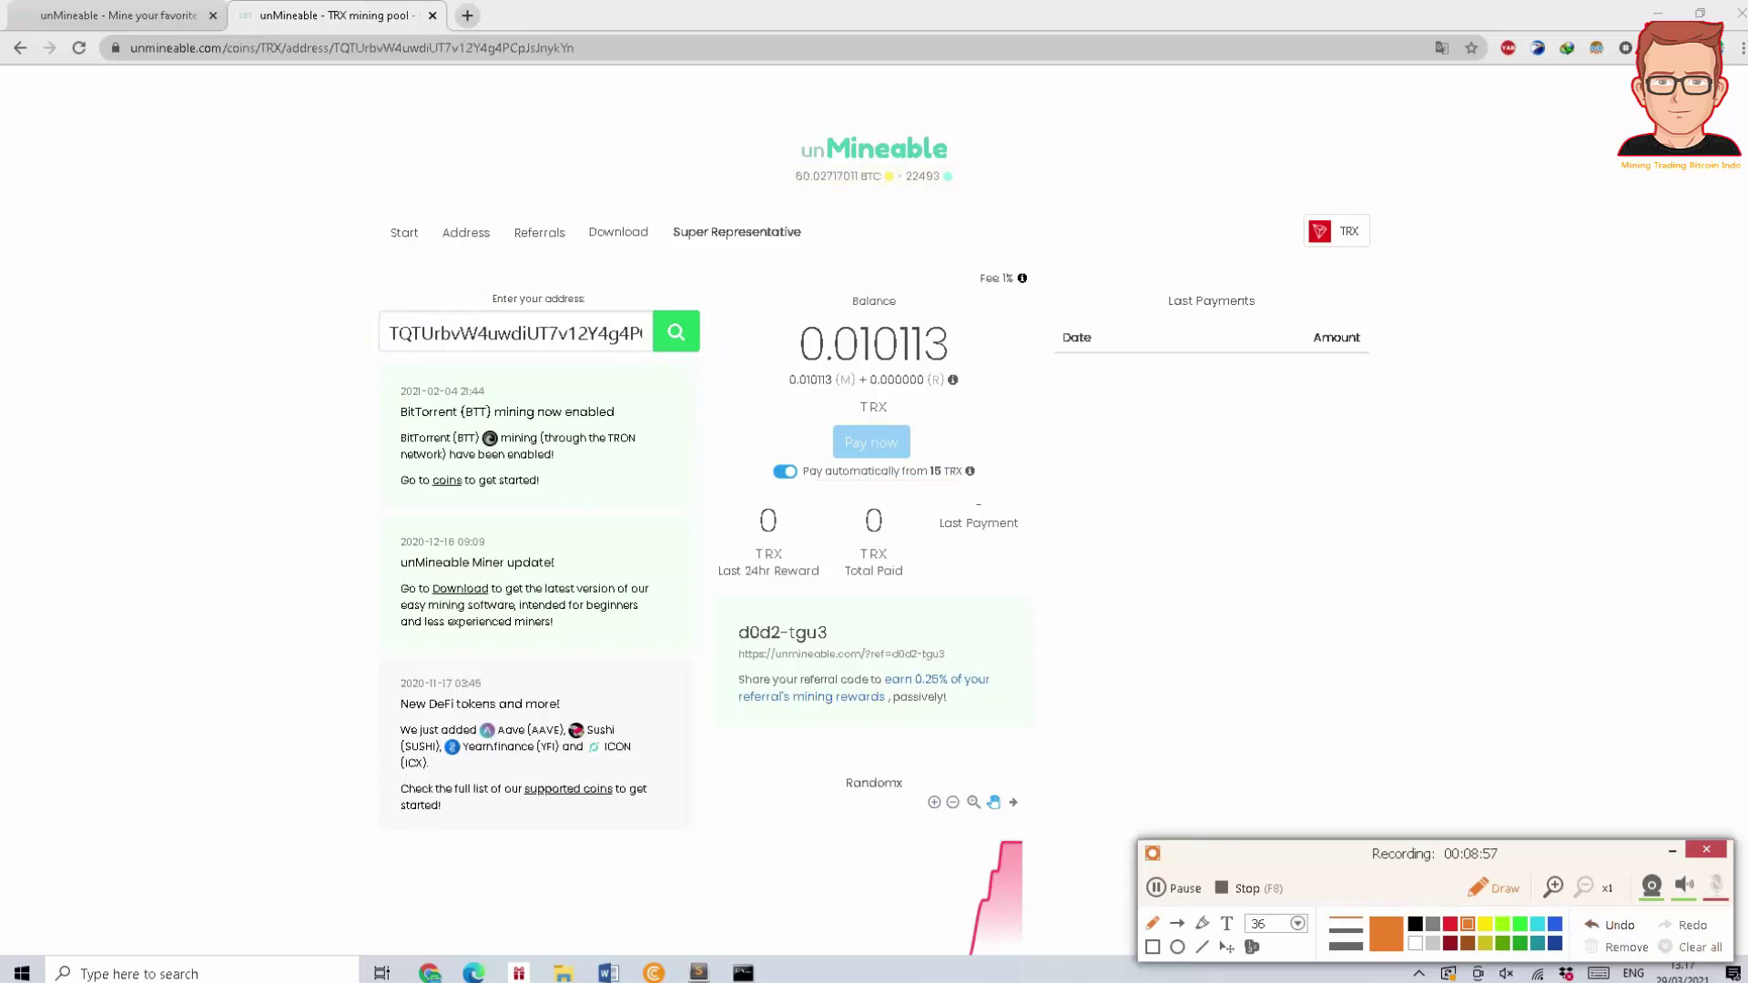
{"action": "left_click", "coordinate": [1515, 882]}
Mark the worker row and its hash rate, the Randomx chart's peak, the Last Payments date column and the referral text with the freehand pen
{"action": "scroll", "coordinate": [1698, 526], "scroll_direction": "down", "scroll_amount": 1}
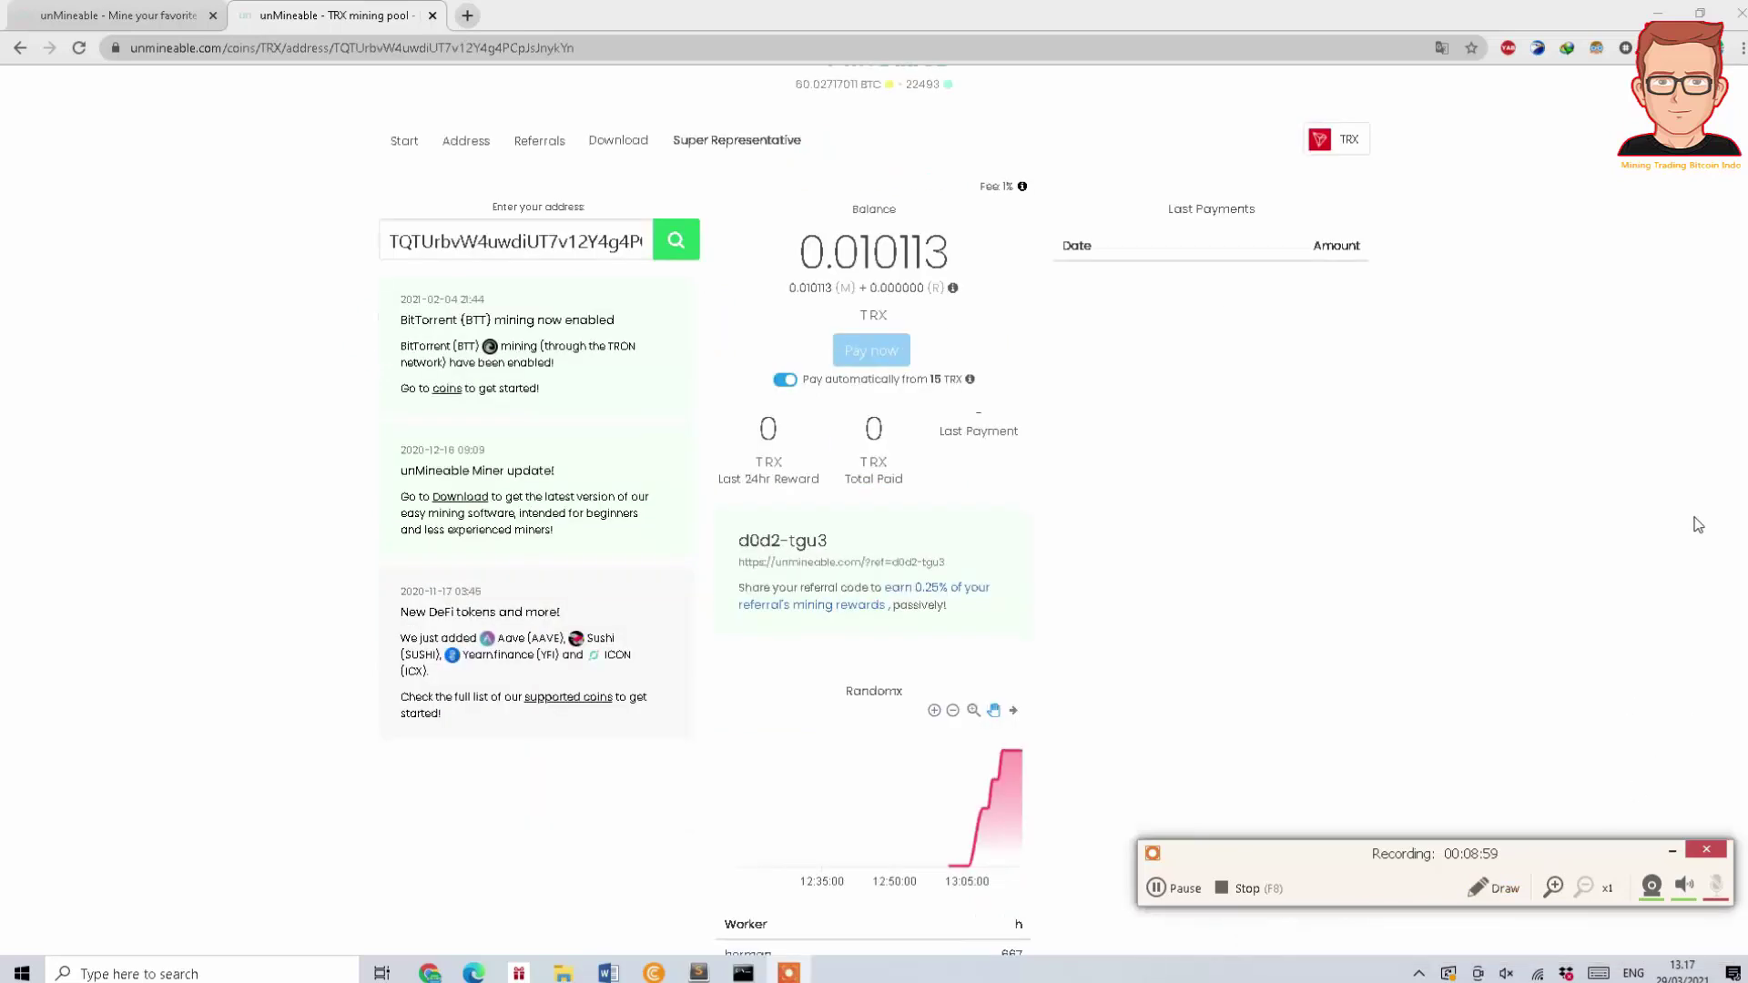
{"action": "scroll", "coordinate": [1698, 525], "scroll_direction": "down", "scroll_amount": 1}
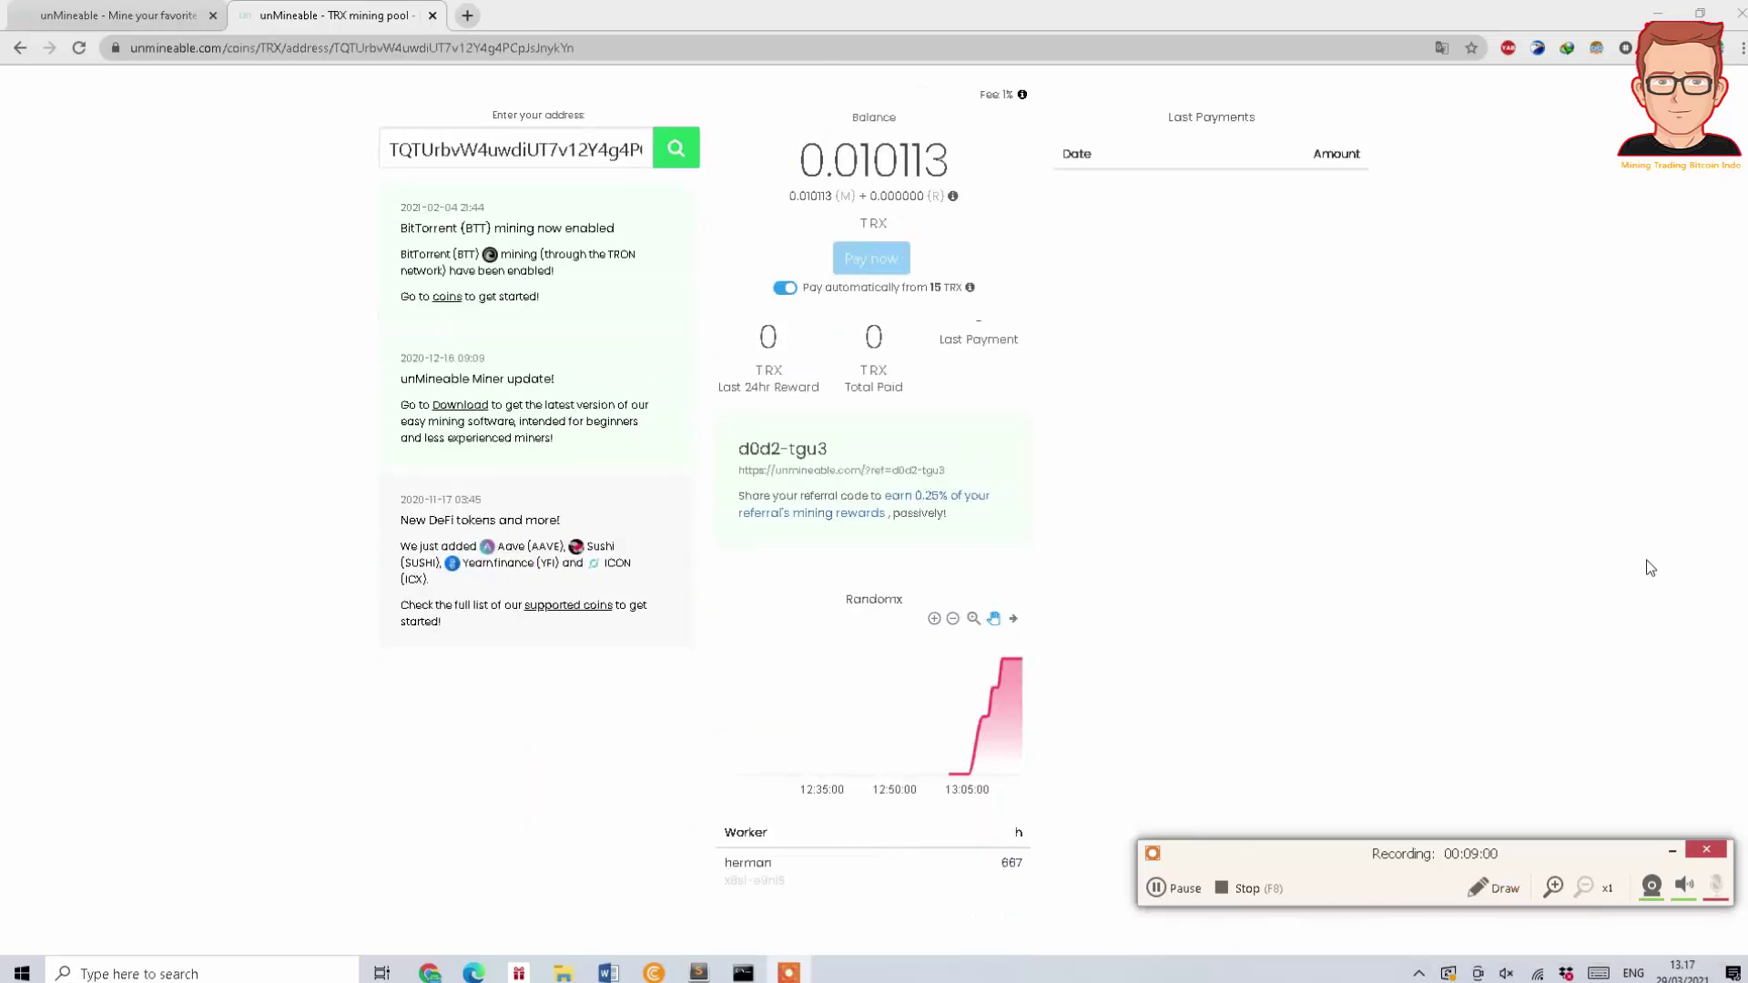
{"action": "left_click", "coordinate": [1496, 891]}
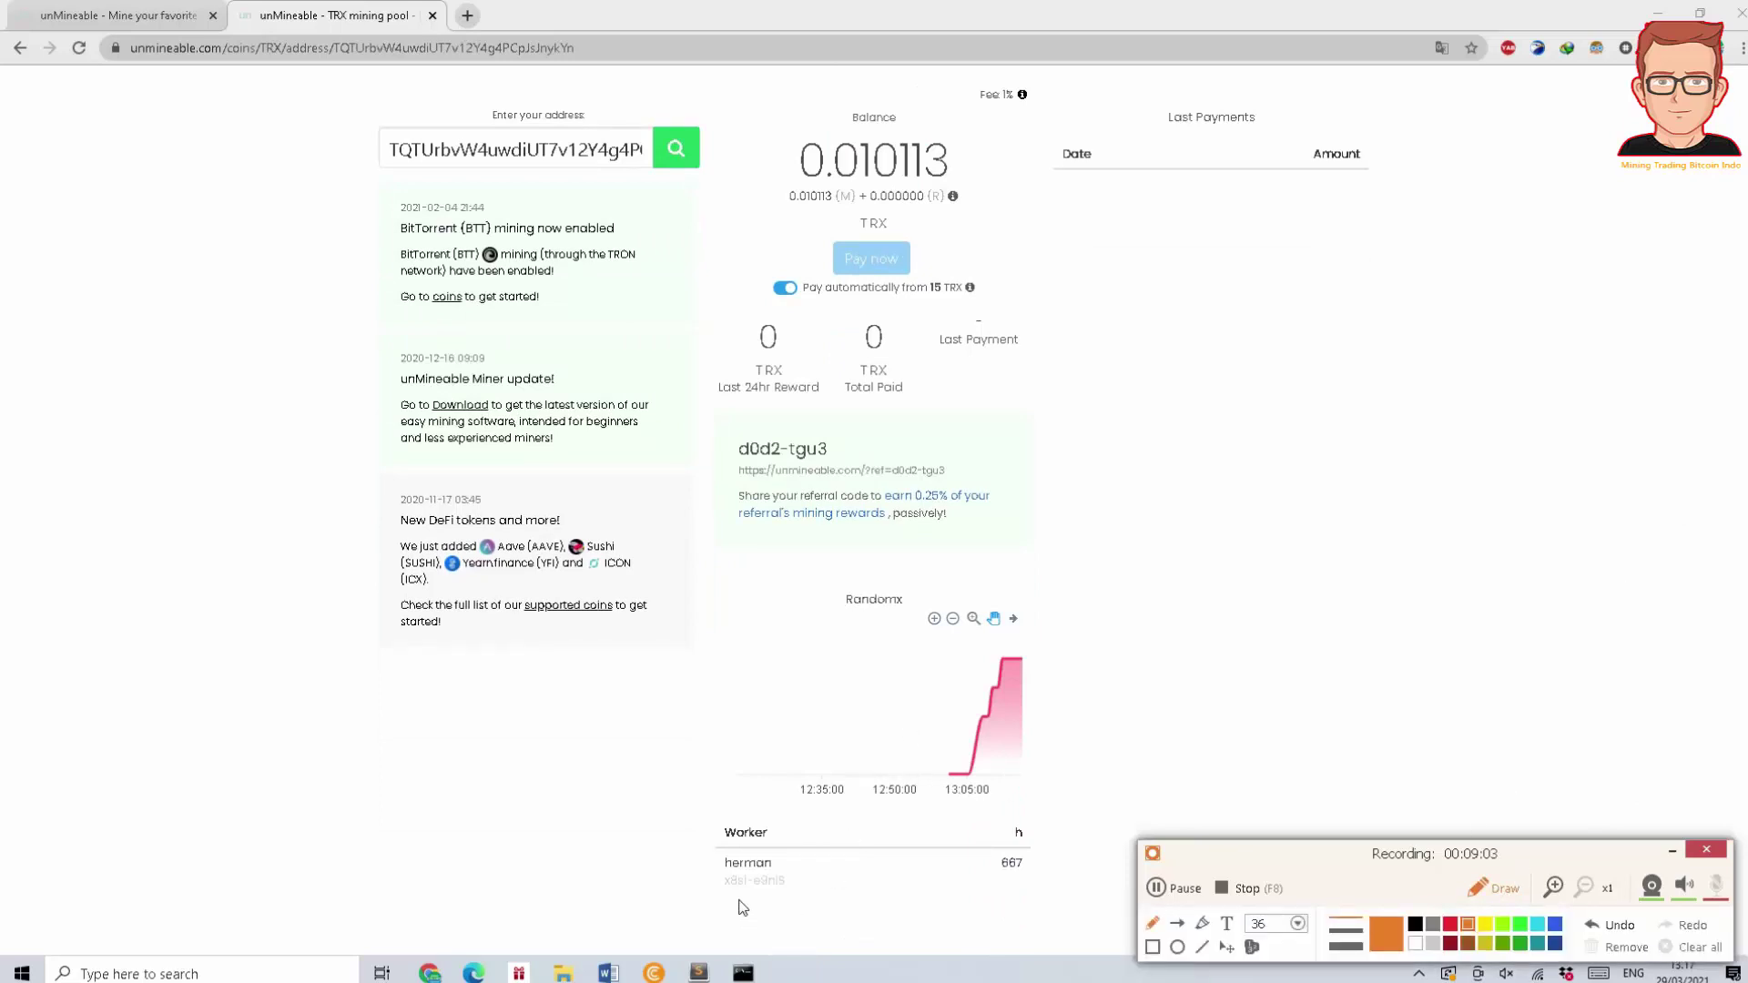
{"action": "mouse_move", "coordinate": [738, 894]}
{"action": "left_mouse_down"}
{"action": "mouse_move", "coordinate": [1044, 883]}
{"action": "mouse_move", "coordinate": [1003, 905]}
{"action": "mouse_move", "coordinate": [1049, 865]}
{"action": "mouse_move", "coordinate": [1029, 816]}
{"action": "left_mouse_up"}
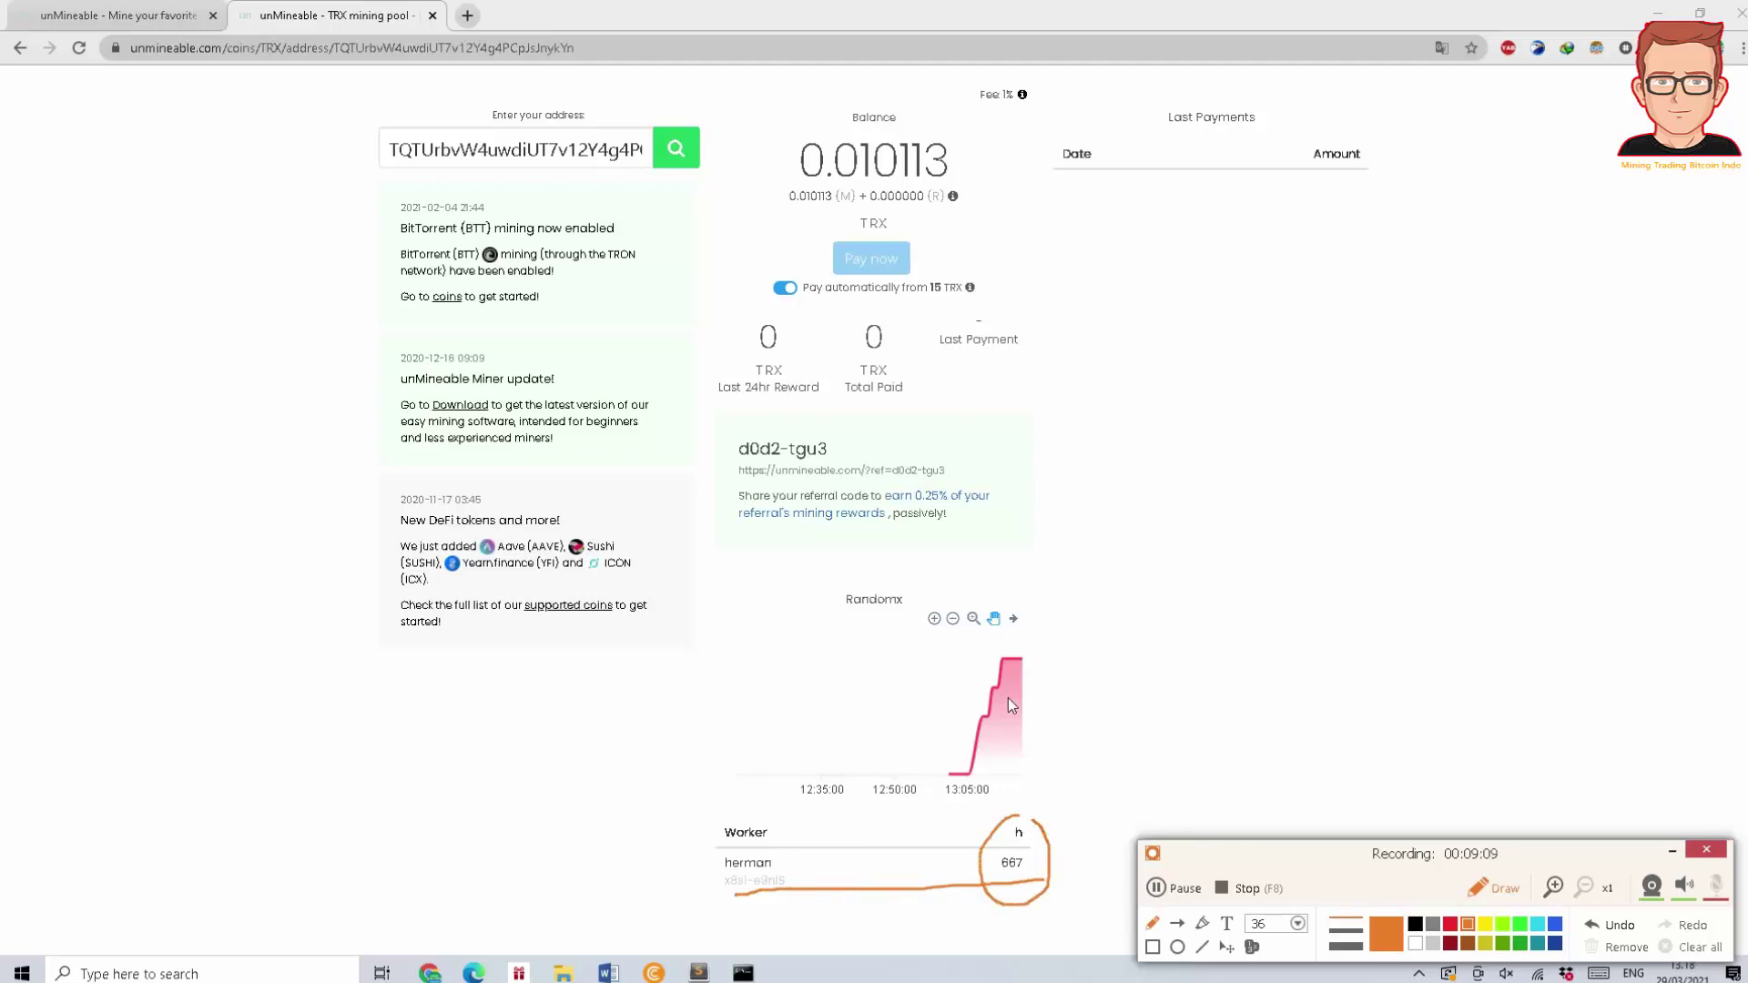
{"action": "mouse_move", "coordinate": [1004, 654]}
{"action": "left_mouse_down"}
{"action": "mouse_move", "coordinate": [1044, 647]}
{"action": "mouse_move", "coordinate": [893, 659]}
{"action": "left_mouse_up"}
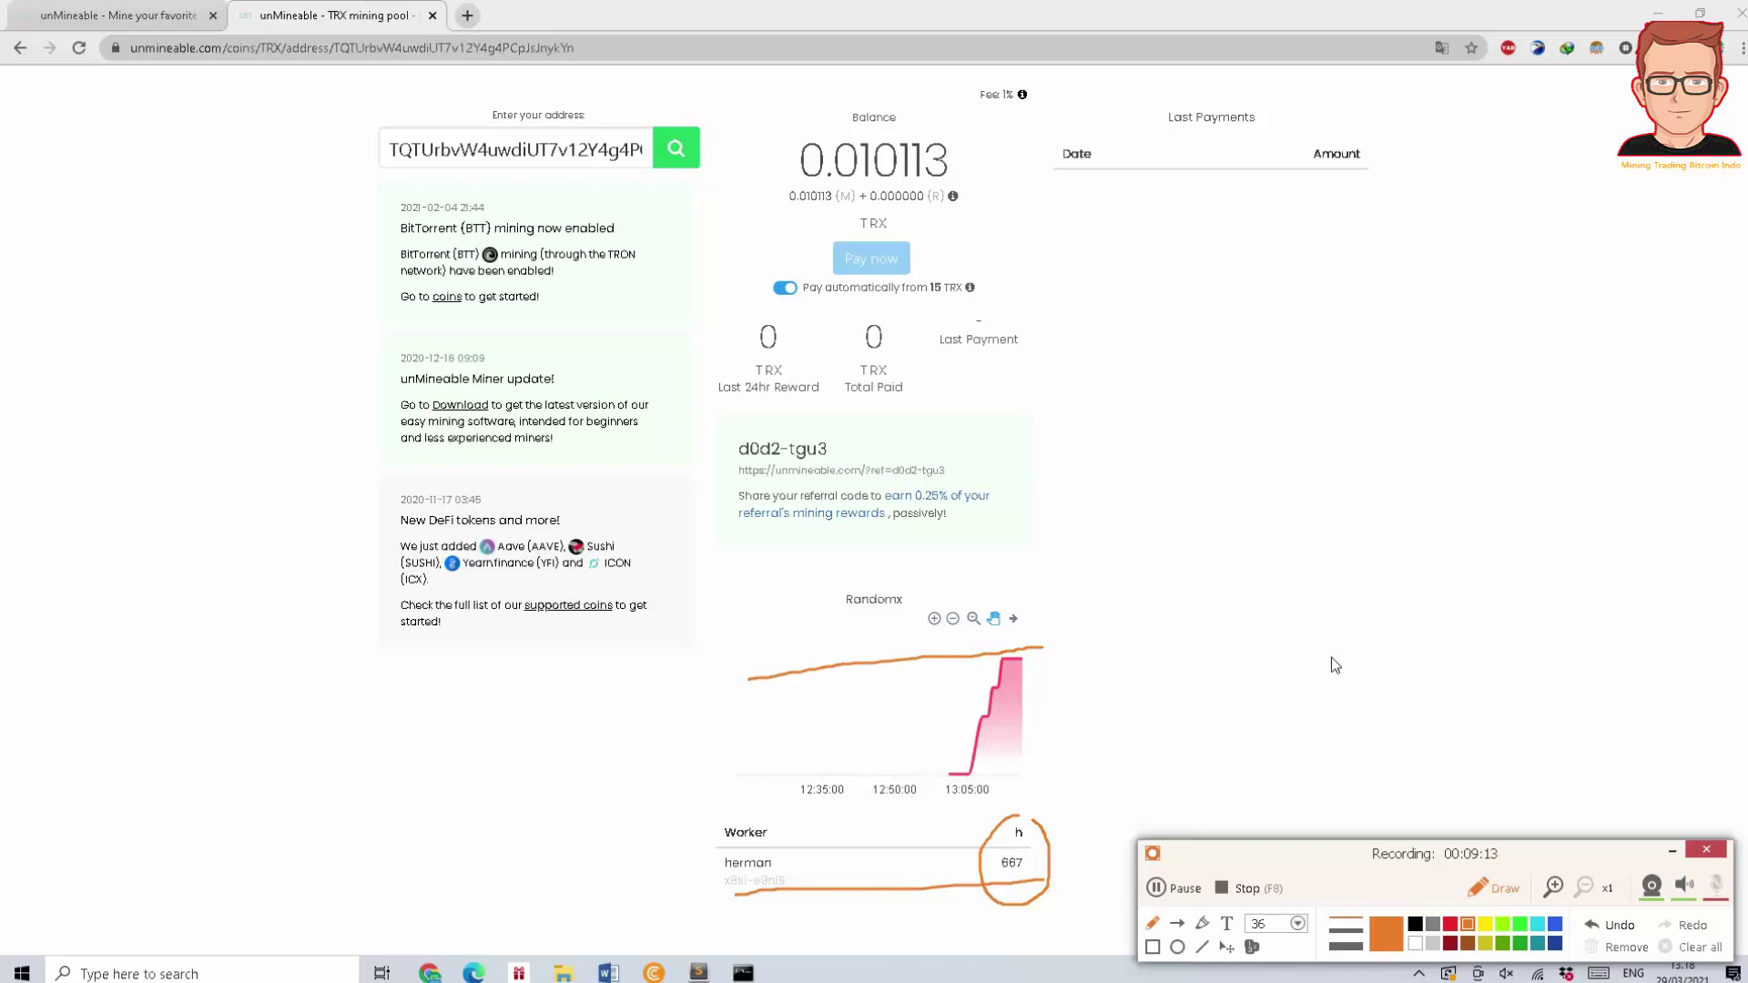
{"action": "mouse_move", "coordinate": [1064, 193]}
{"action": "left_mouse_down"}
{"action": "mouse_move", "coordinate": [1096, 194]}
{"action": "mouse_move", "coordinate": [1109, 243]}
{"action": "left_mouse_up"}
{"action": "left_click_drag", "start_coordinate": [753, 536], "coordinate": [956, 533]}
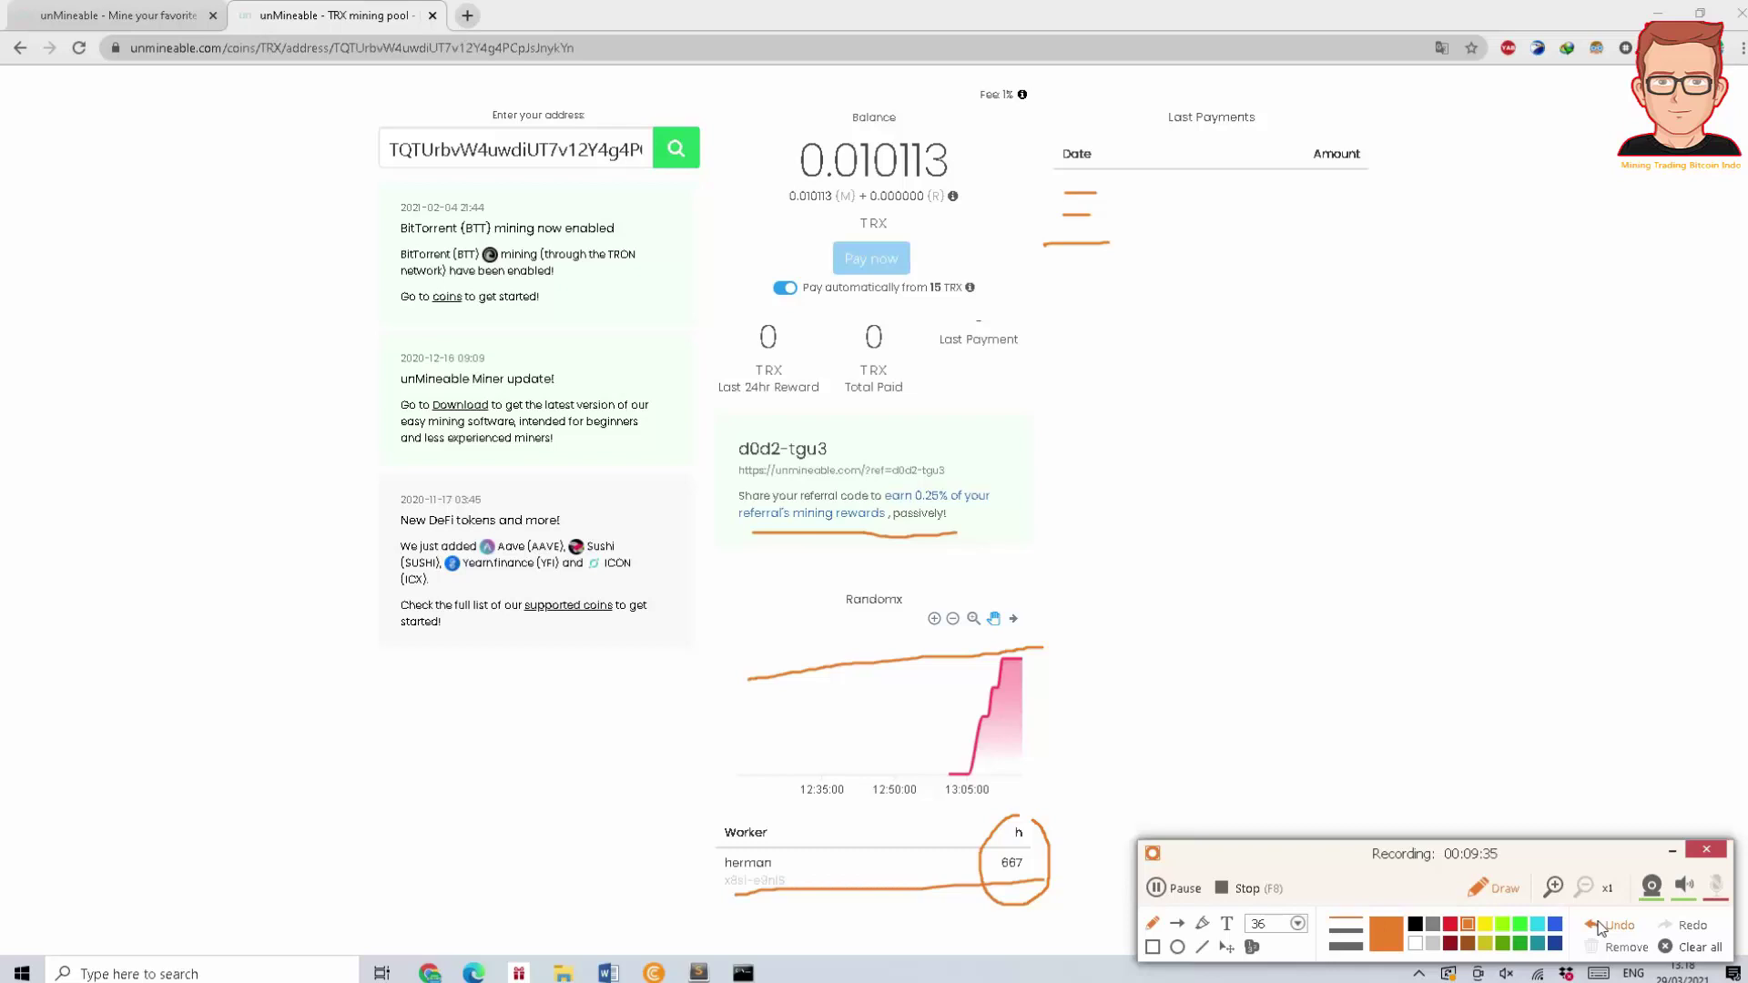
Clear the pen marks over the worker, chart, payments and referral areas and exit drawing mode
{"action": "left_click", "coordinate": [1689, 947]}
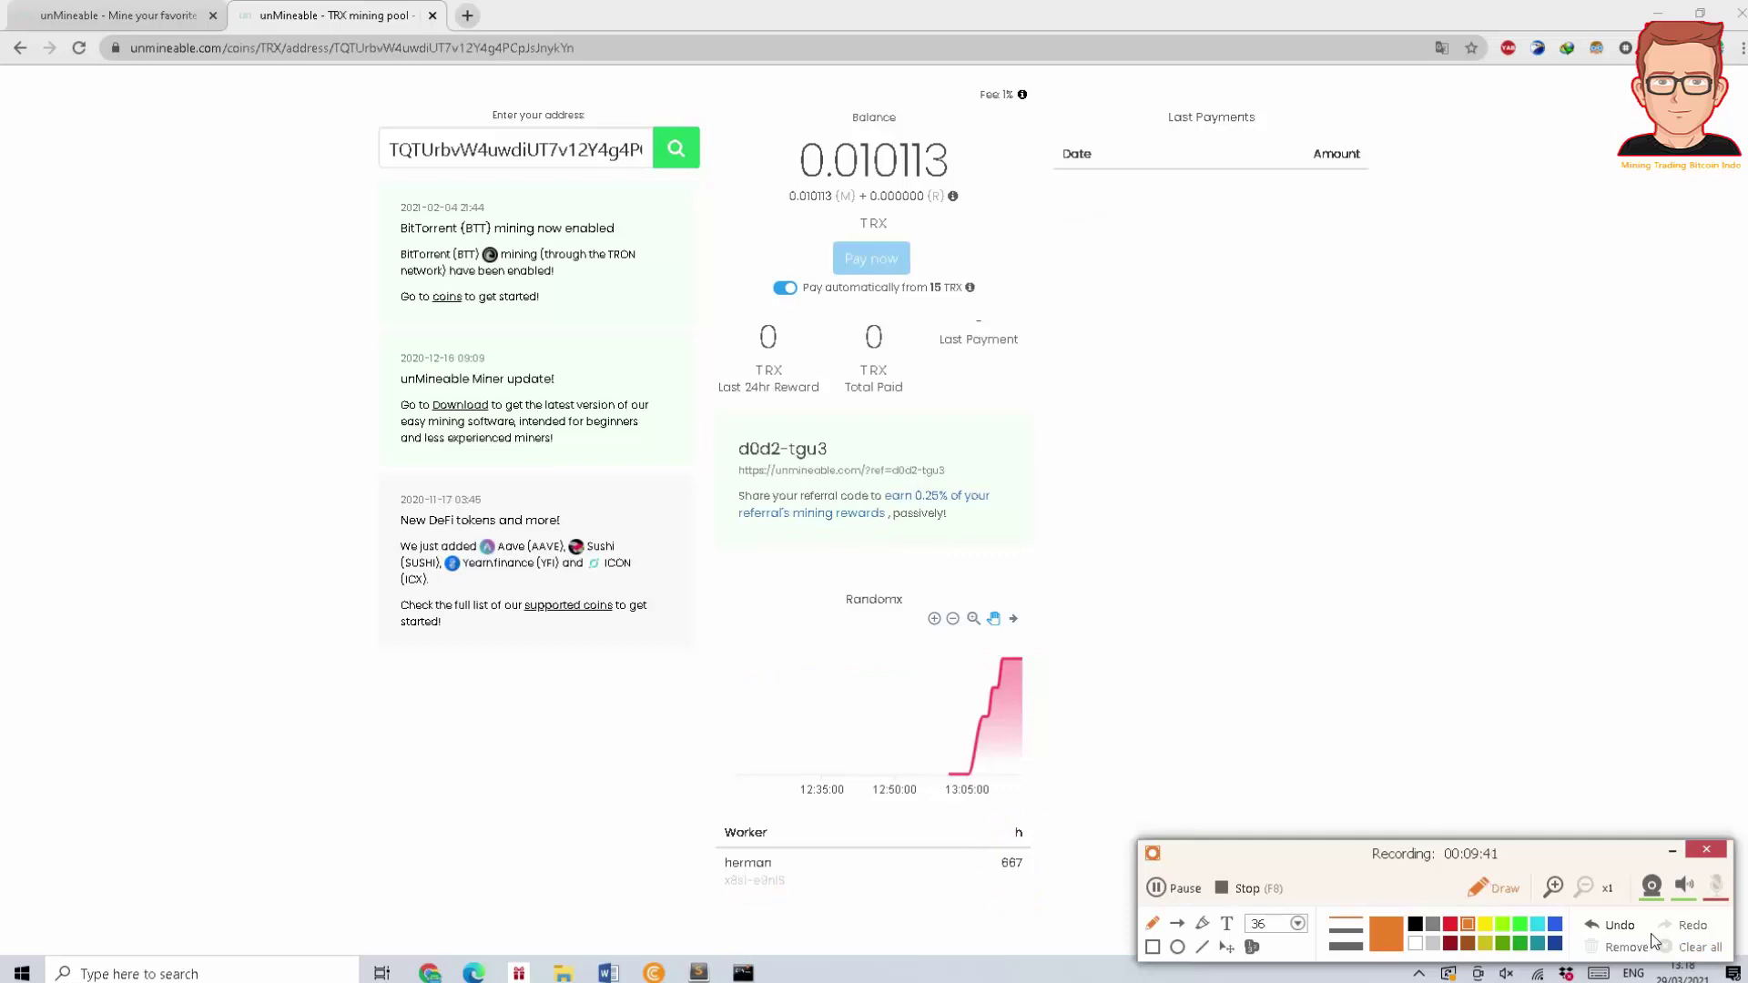
{"action": "left_click", "coordinate": [1605, 926]}
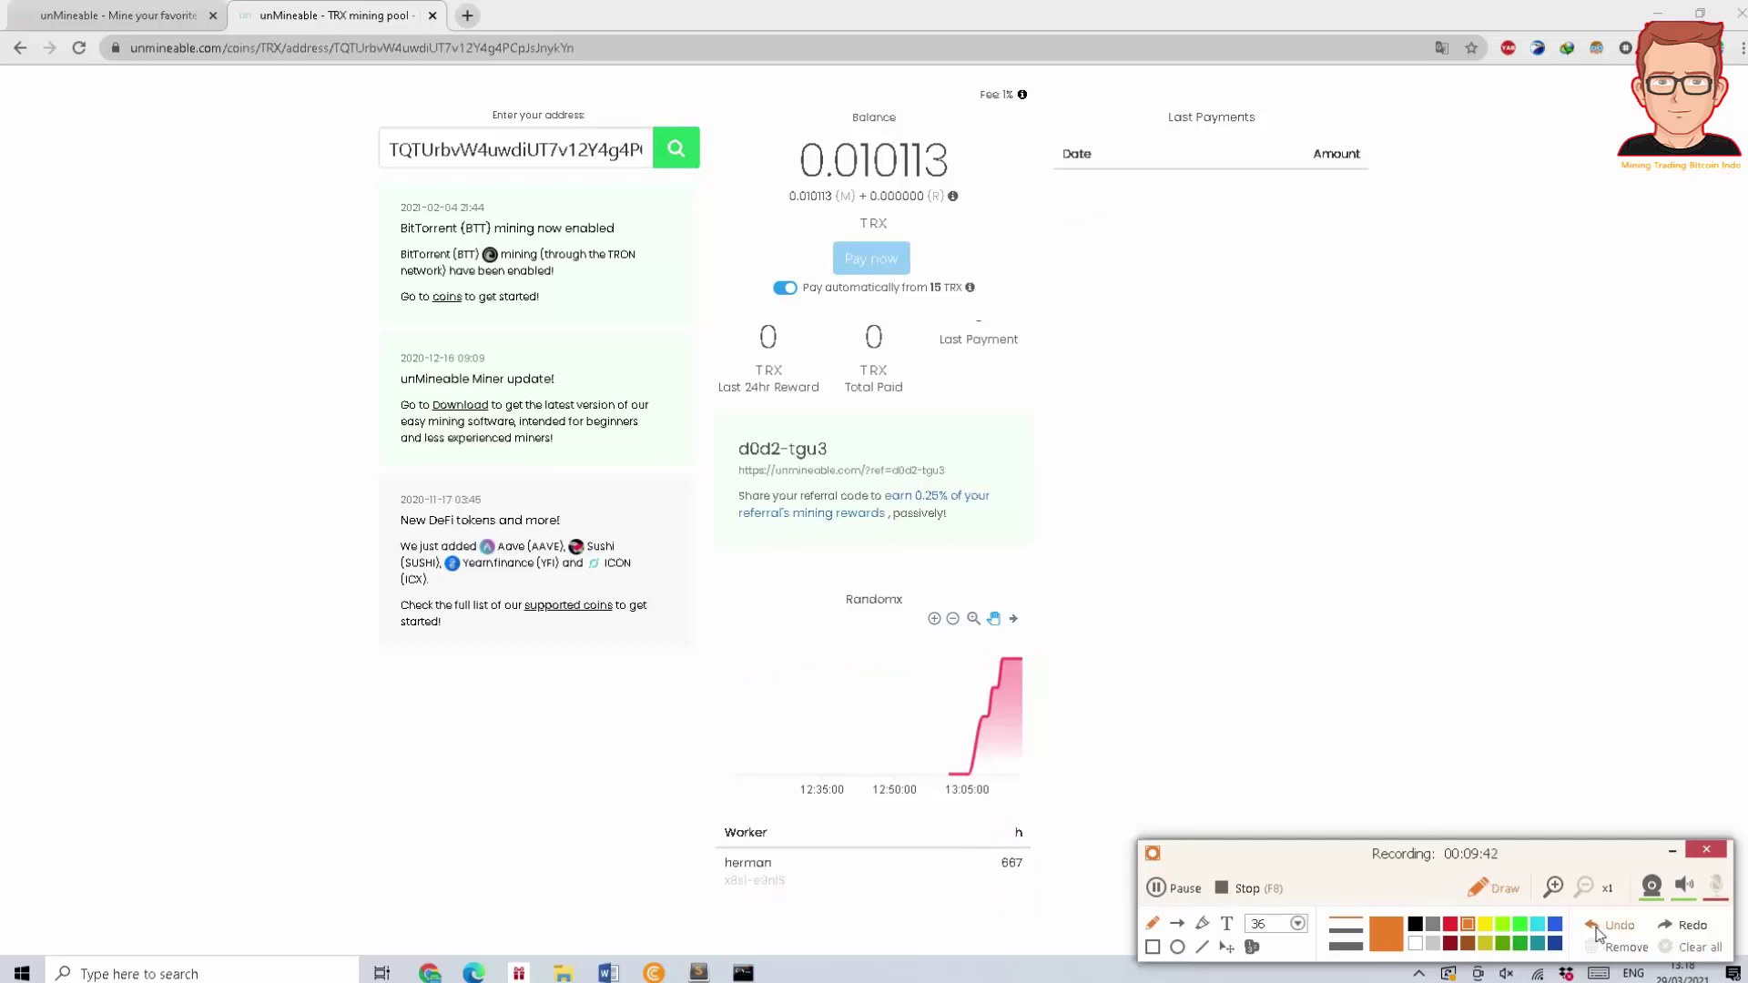
{"action": "left_click", "coordinate": [1487, 896]}
Bring the XMRig console to the front and narrow its window to uncover the balance column on the unMineable page
{"action": "left_click", "coordinate": [743, 973]}
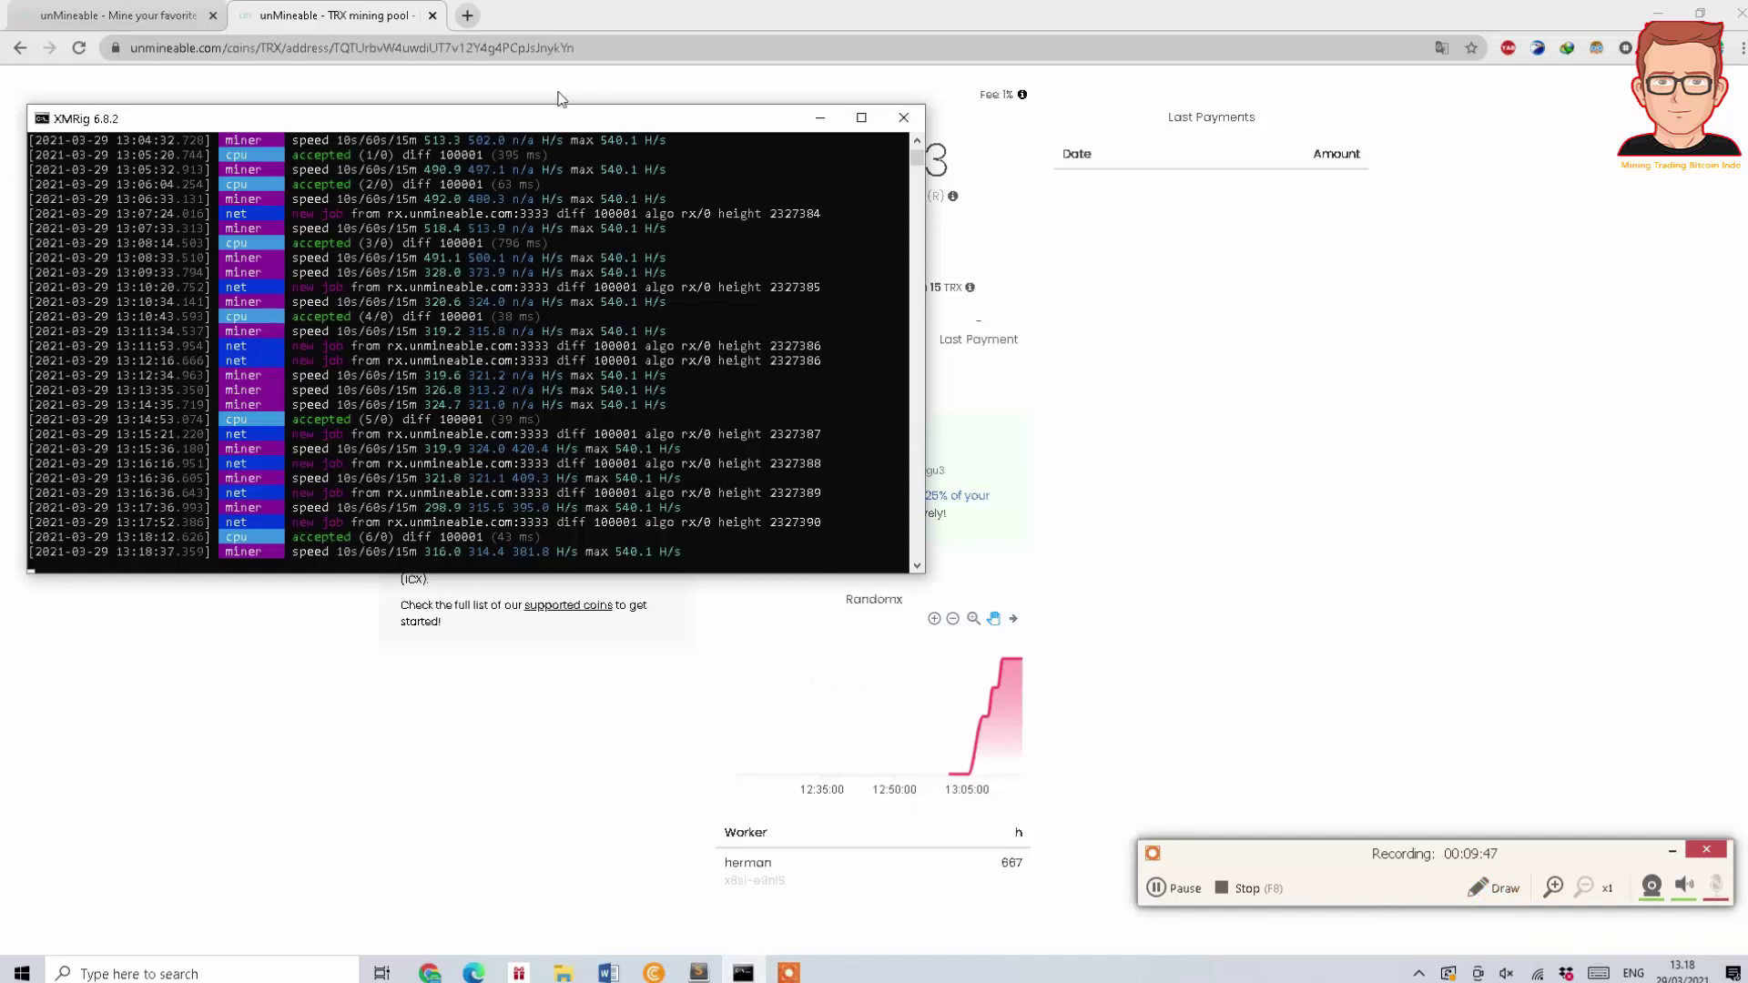
{"action": "left_click_drag", "start_coordinate": [925, 285], "coordinate": [925, 282]}
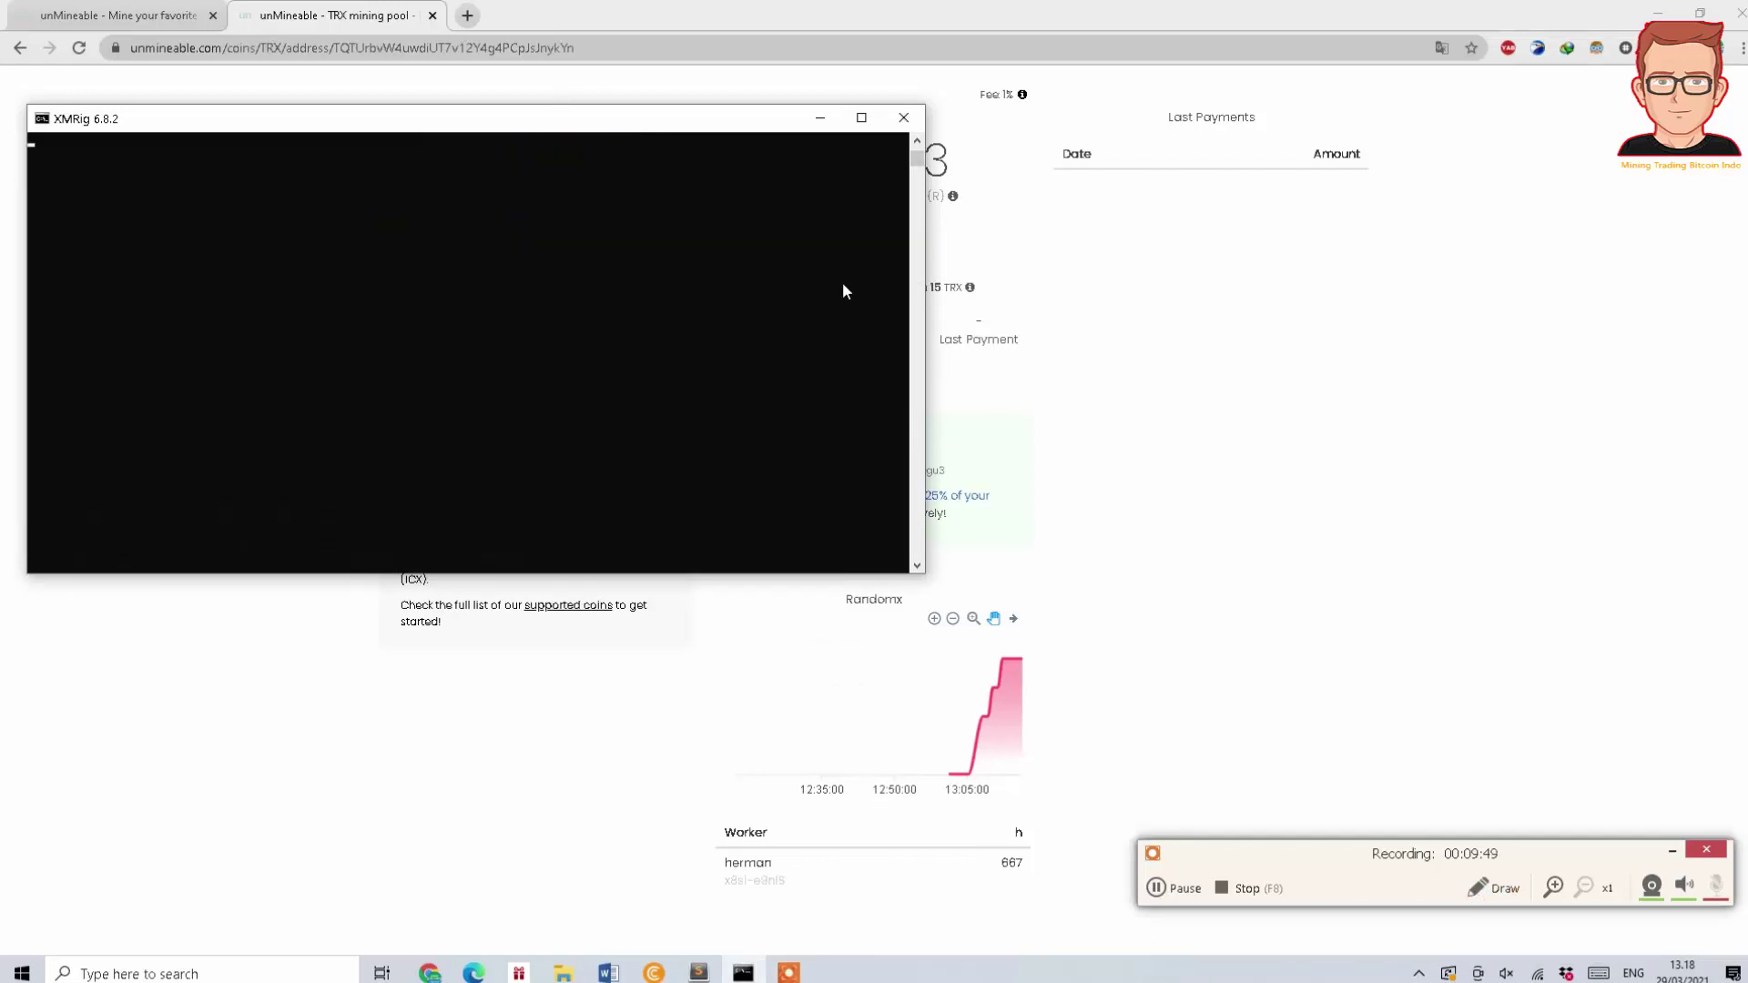
{"action": "scroll", "coordinate": [883, 283], "scroll_direction": "up", "scroll_amount": 4}
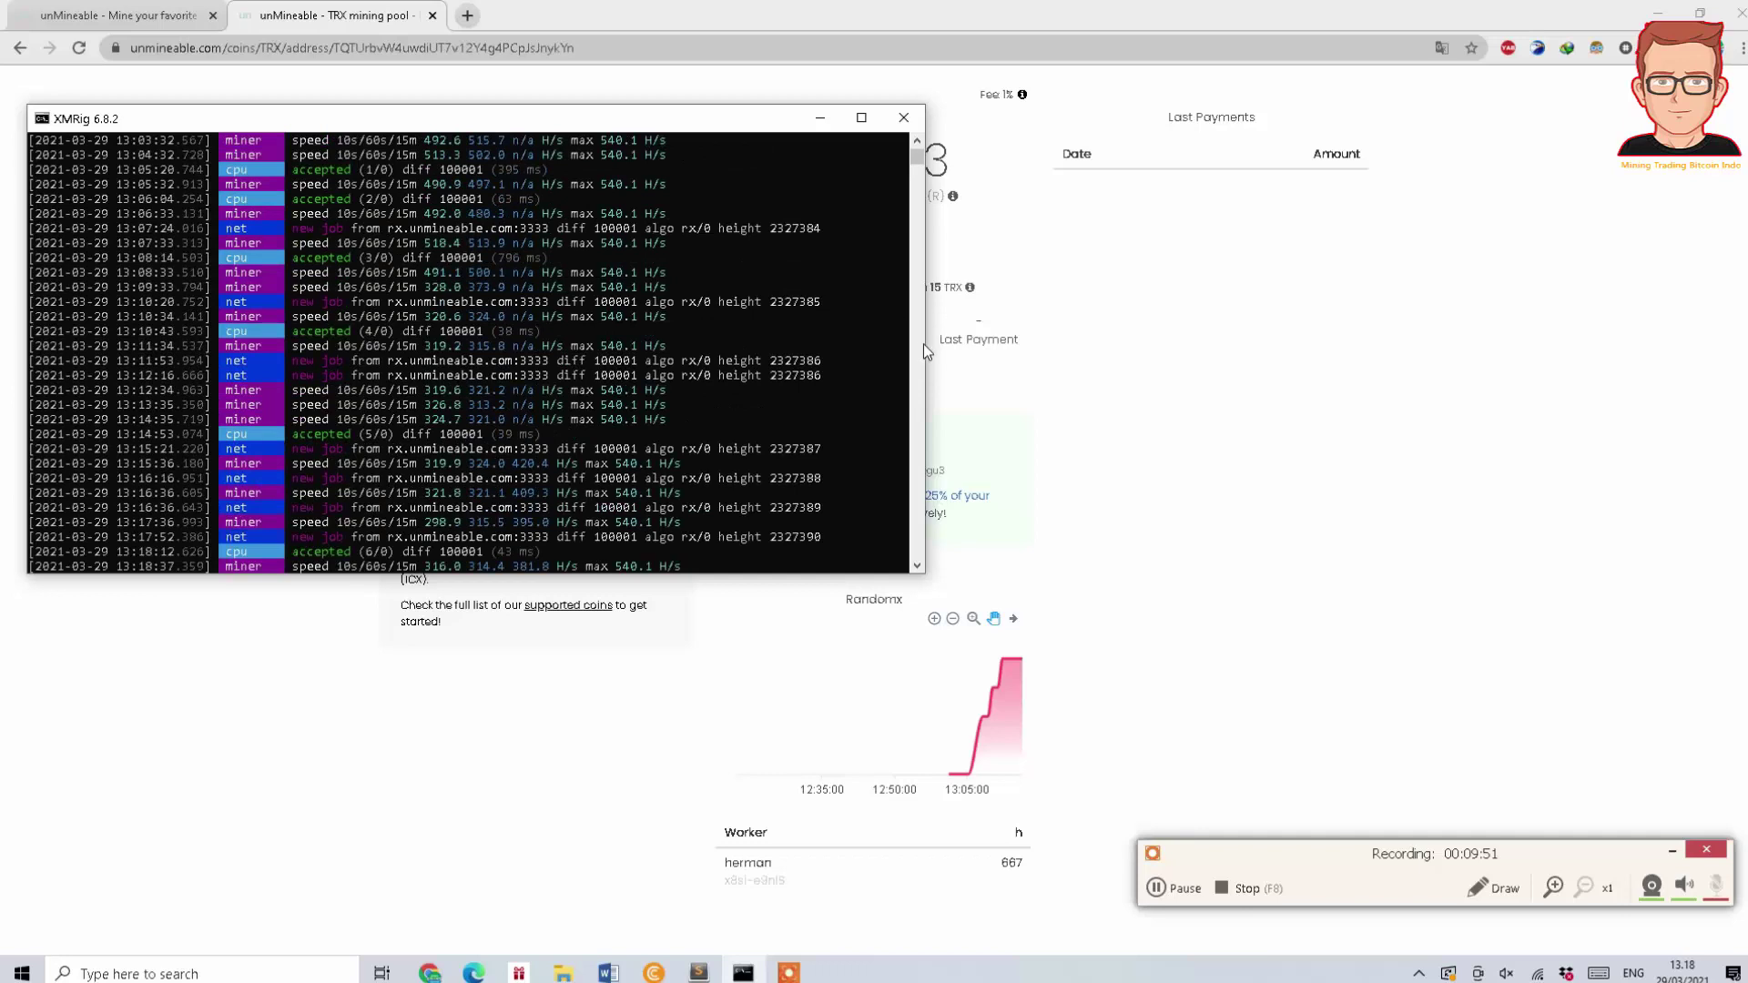
{"action": "left_click_drag", "start_coordinate": [925, 343], "coordinate": [708, 320]}
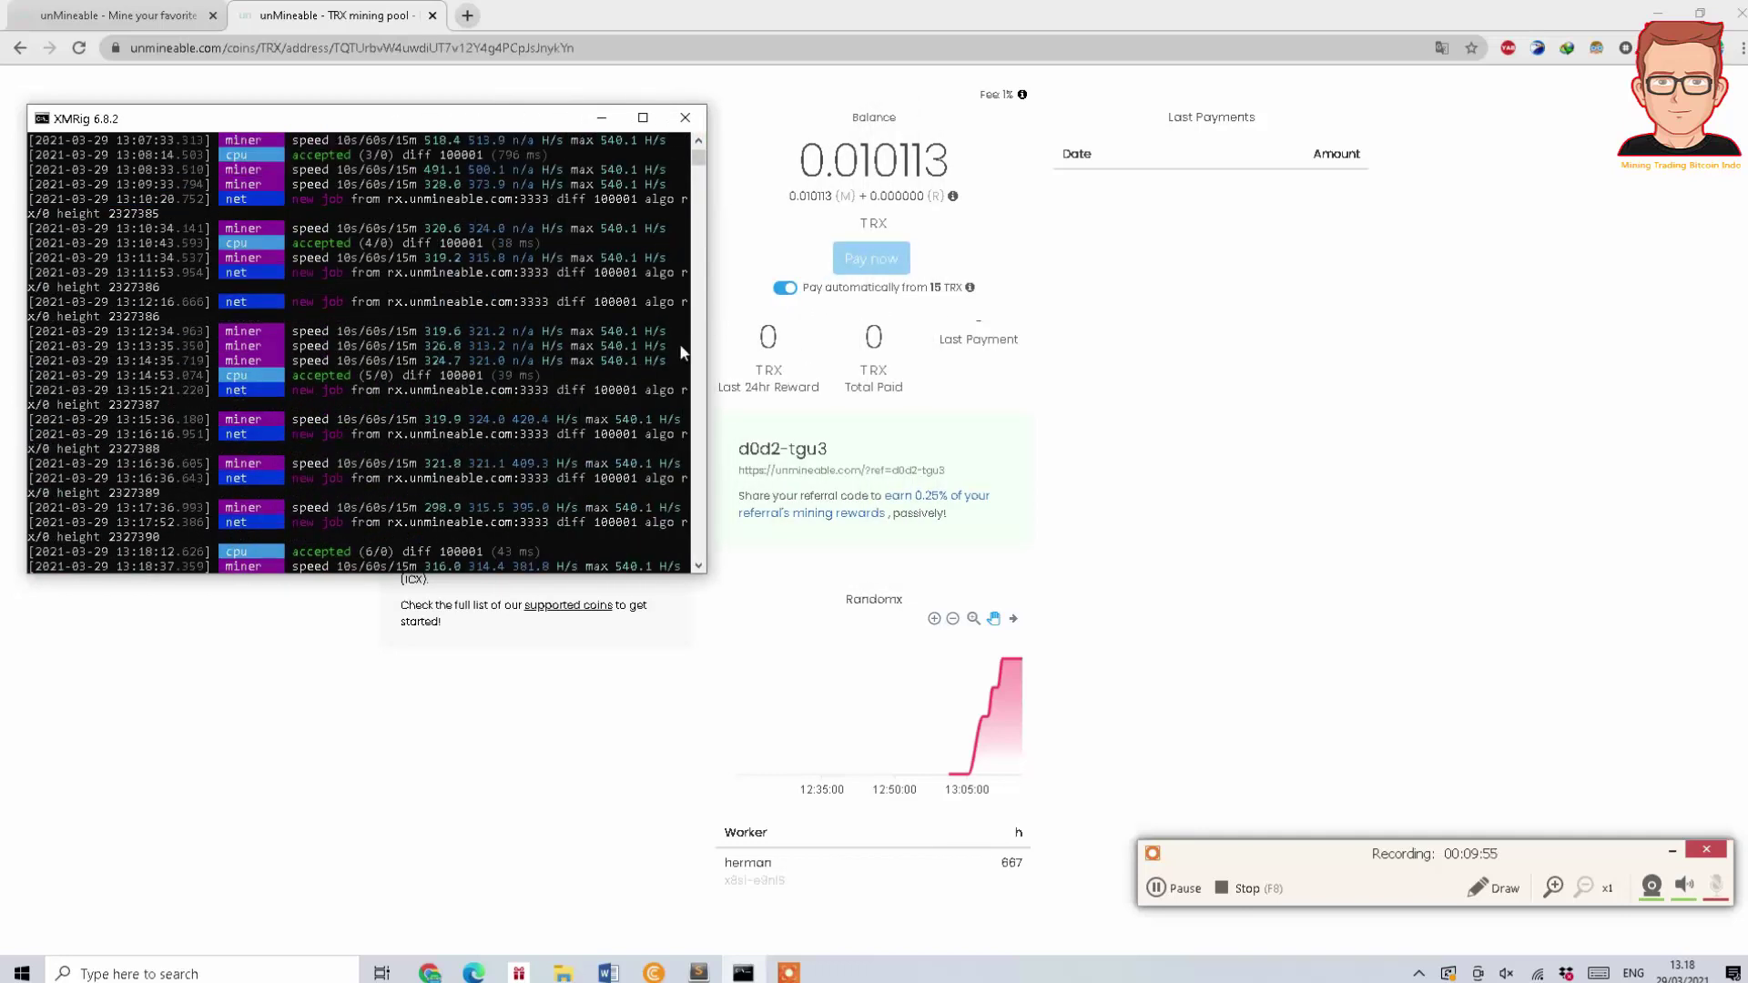